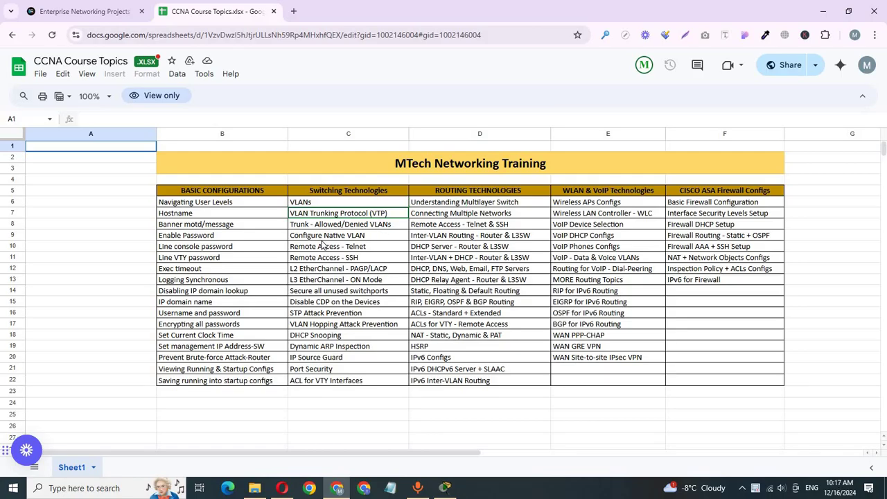
Switch from the CCNA Course Topics sheet to the Enterprise Networking Projects page
{"action": "left_click", "coordinate": [116, 10]}
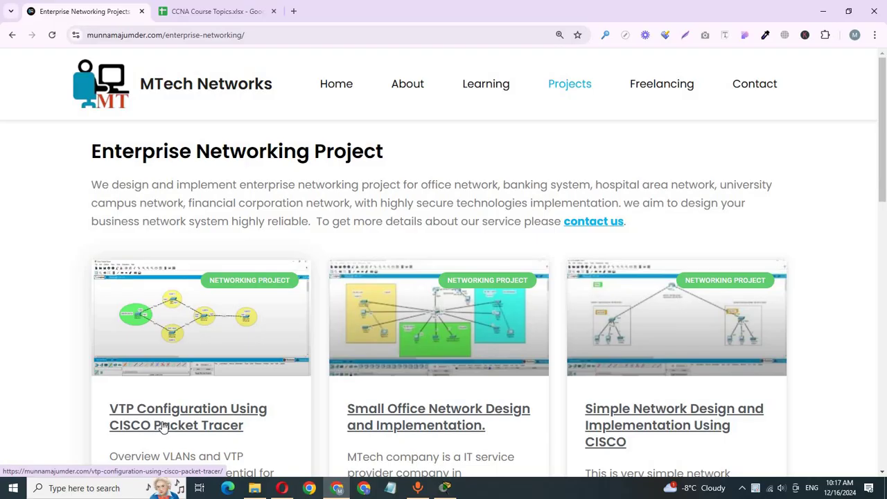
Open the VTP Configuration article in a new tab and scroll to its case study requirements
{"action": "right_click", "coordinate": [163, 427]}
{"action": "left_click", "coordinate": [205, 294]}
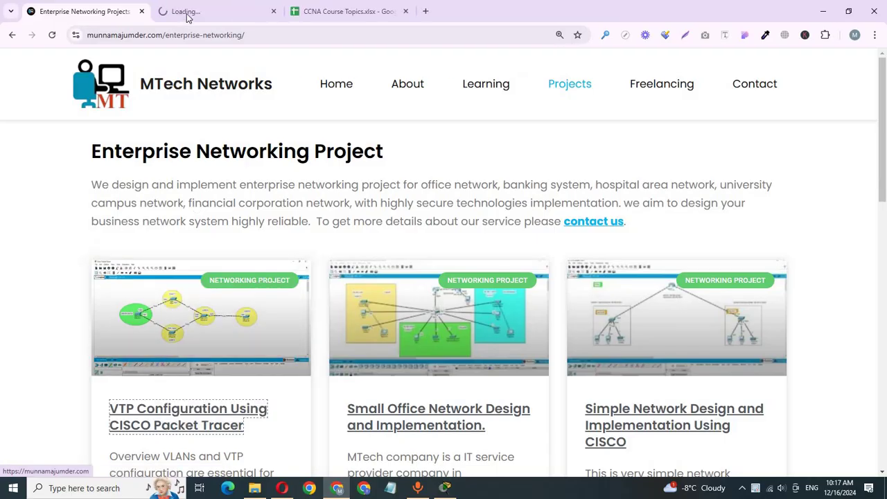
{"action": "left_click", "coordinate": [186, 13]}
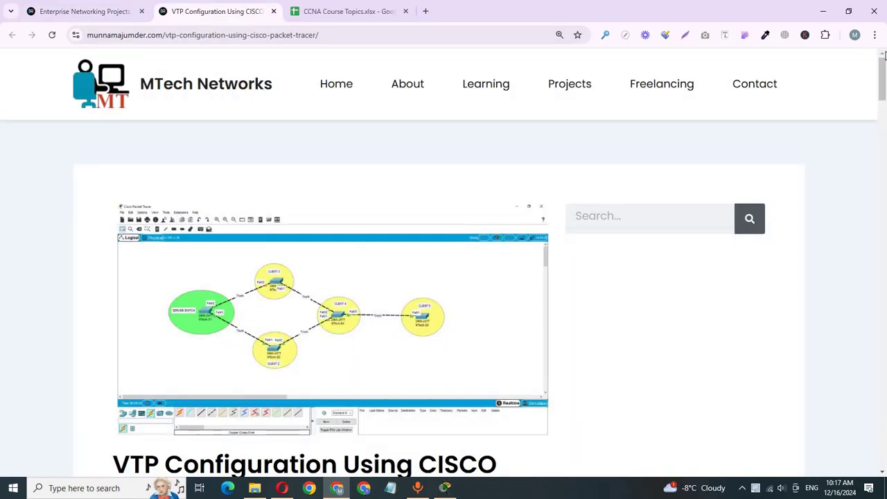
{"action": "scroll", "coordinate": [417, 263], "scroll_direction": "down", "scroll_amount": 5}
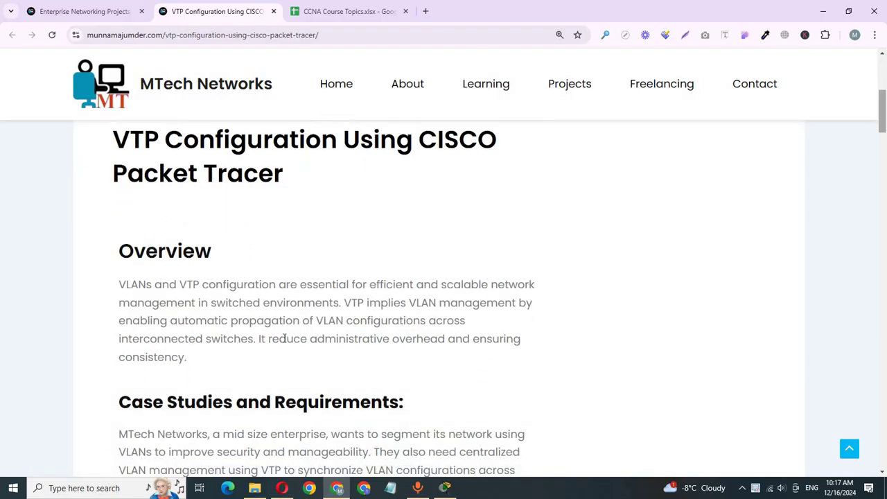
{"action": "scroll", "coordinate": [282, 338], "scroll_direction": "down", "scroll_amount": 1}
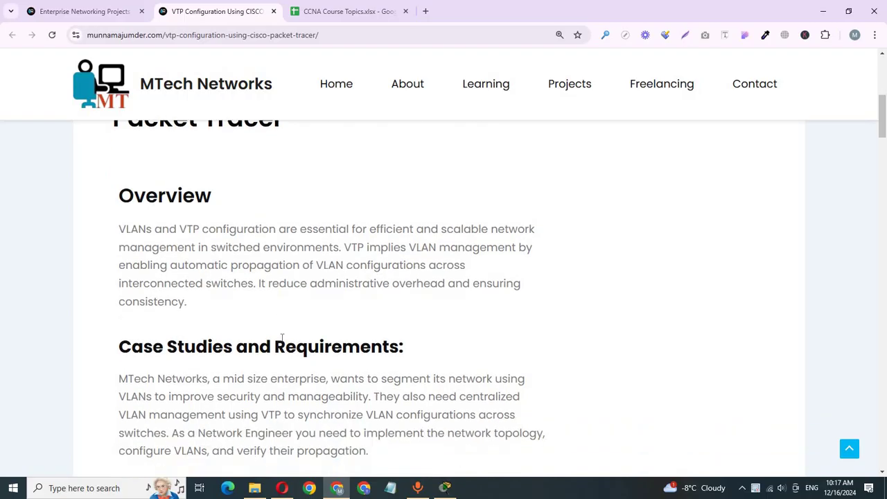
{"action": "scroll", "coordinate": [282, 338], "scroll_direction": "down", "scroll_amount": 2}
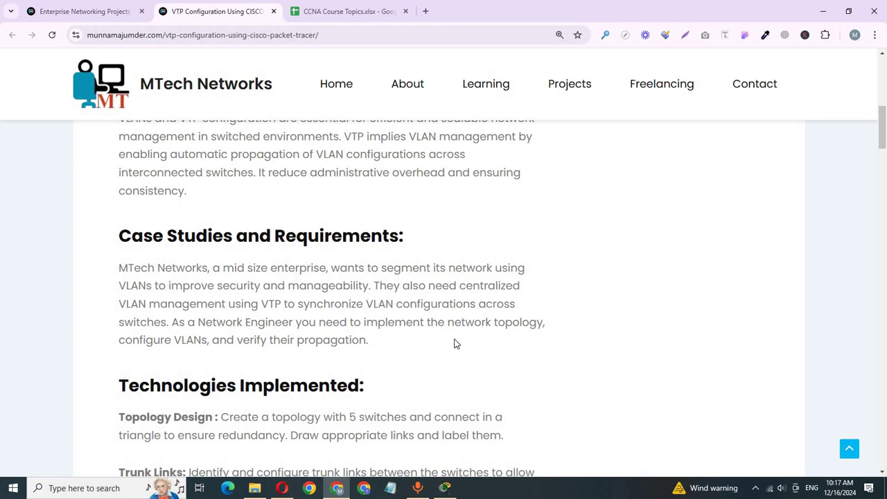
{"action": "left_click", "coordinate": [446, 487]}
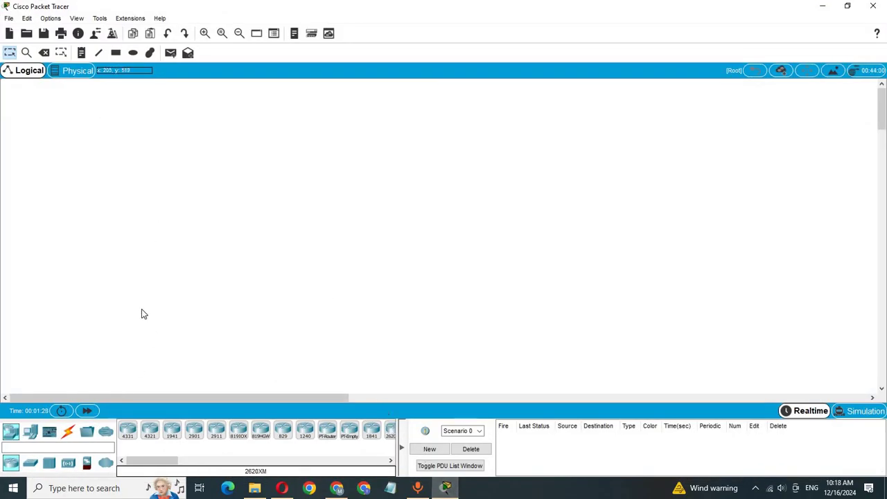
Place five 2960-24TT switches: left, top, lower middle, right of centre and far right
{"action": "left_click", "coordinate": [30, 462]}
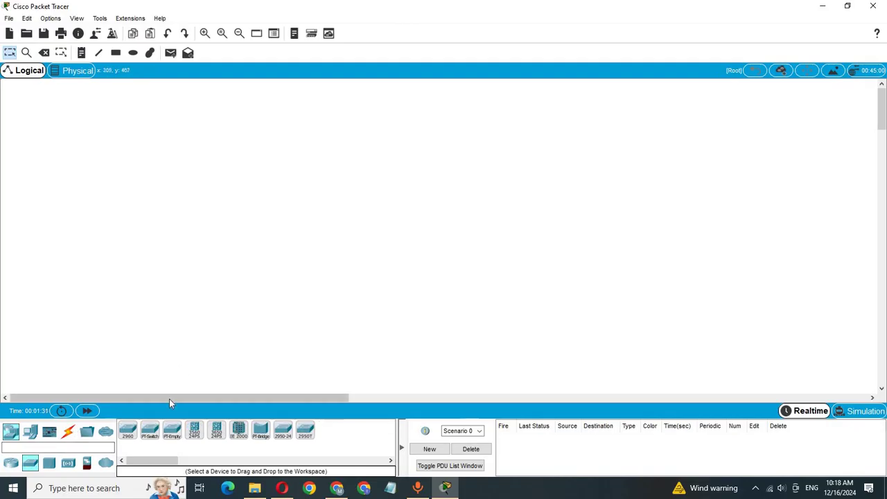
{"action": "left_click", "coordinate": [127, 431]}
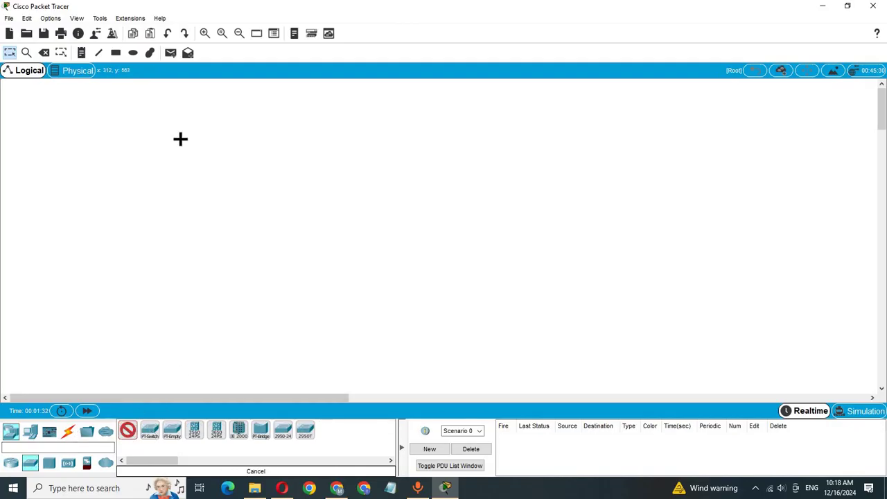
{"action": "left_click", "coordinate": [159, 201]}
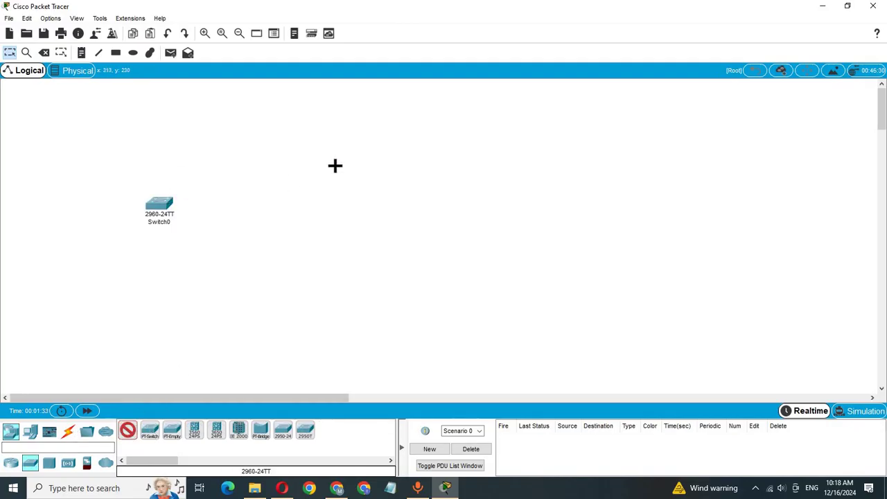
{"action": "left_click", "coordinate": [302, 134]}
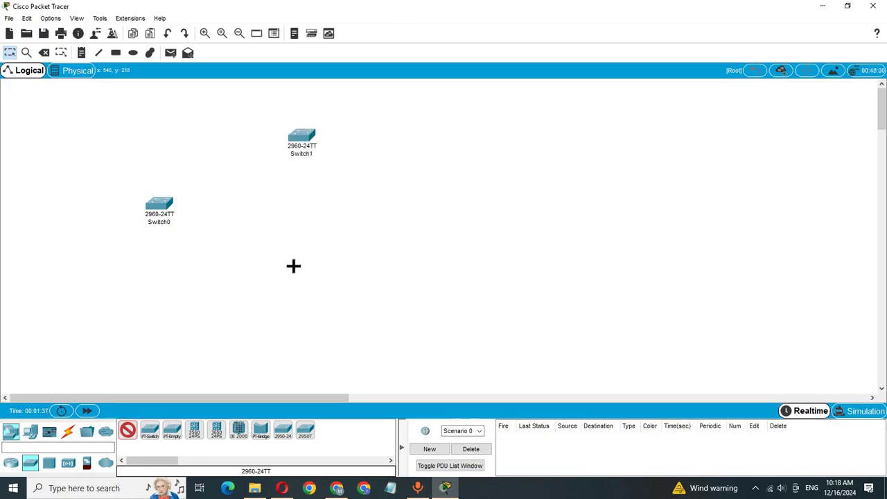
{"action": "left_click", "coordinate": [292, 275]}
{"action": "left_click", "coordinate": [427, 218]}
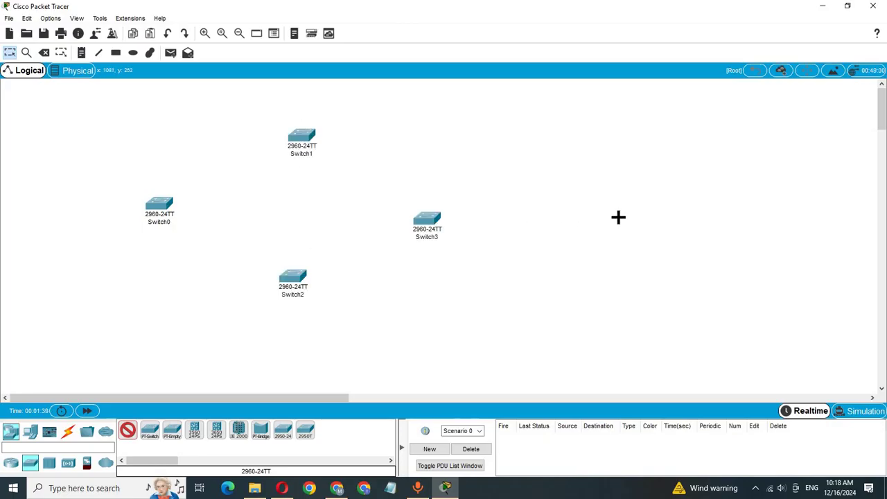
{"action": "left_click", "coordinate": [614, 219]}
{"action": "left_click", "coordinate": [69, 434]}
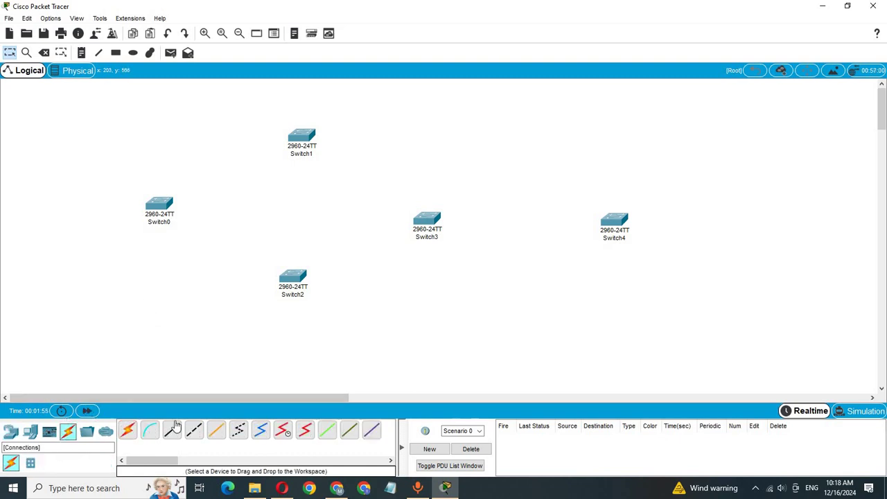
Cable Switch0 Fa0/1 to Switch2 Fa0/1, and Switch2 Fa0/2 to Switch3 Fa0/1, with cross-over copper
{"action": "left_click", "coordinate": [194, 435]}
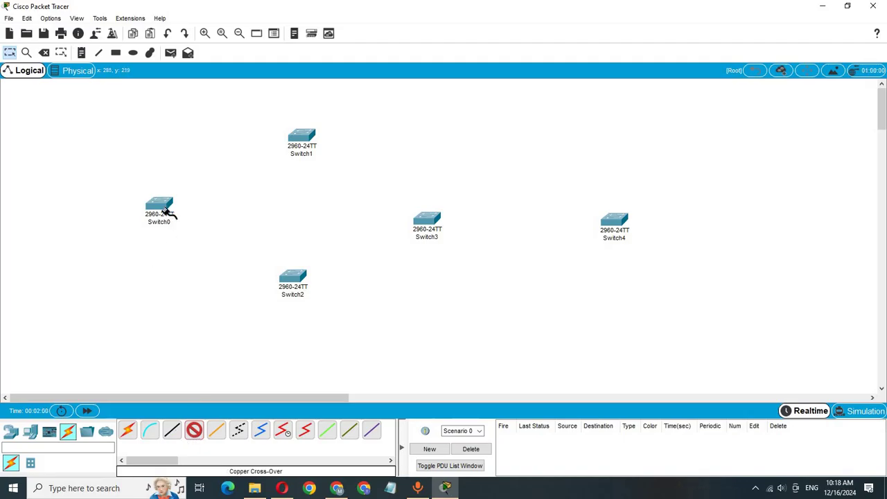
{"action": "left_click", "coordinate": [161, 205]}
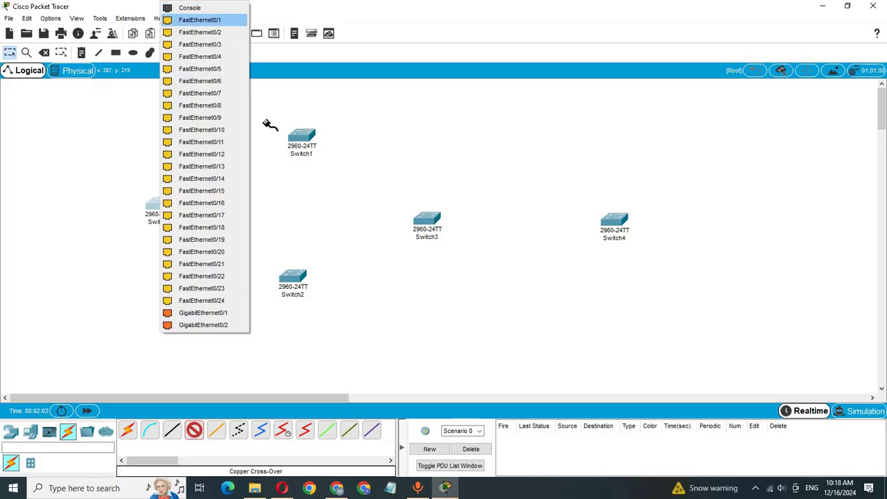
{"action": "left_click", "coordinate": [210, 20]}
{"action": "left_click", "coordinate": [293, 277]}
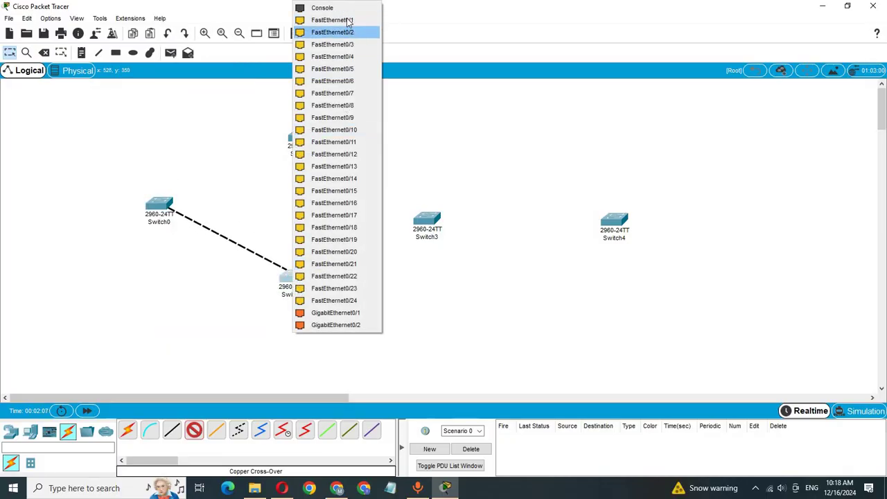
{"action": "left_click", "coordinate": [348, 25]}
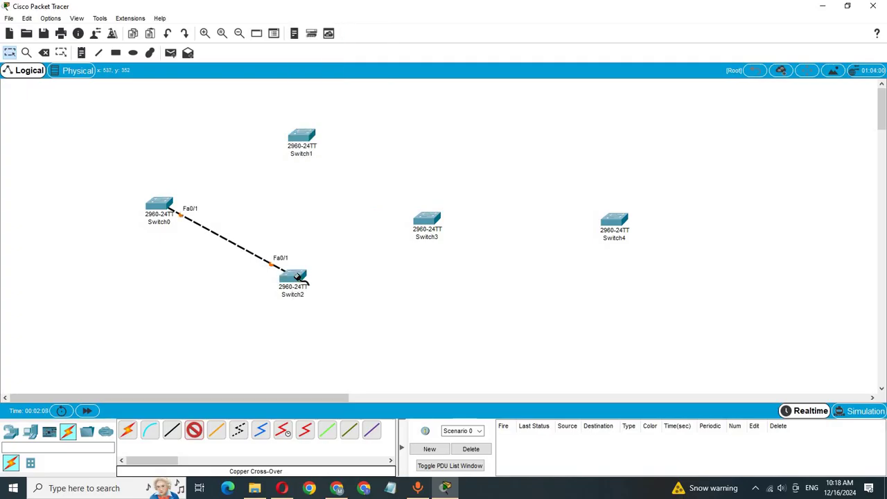
{"action": "left_click", "coordinate": [305, 280]}
{"action": "left_click", "coordinate": [350, 21]}
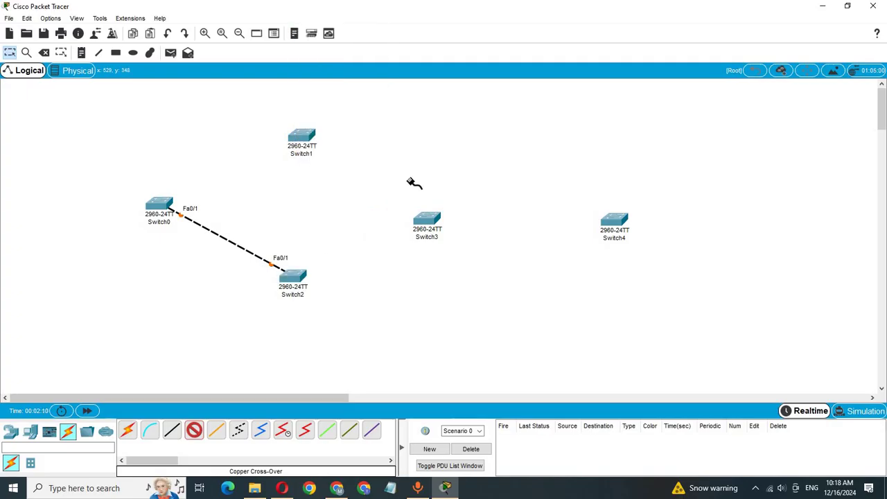
{"action": "left_click", "coordinate": [426, 222]}
{"action": "left_click", "coordinate": [452, 20]}
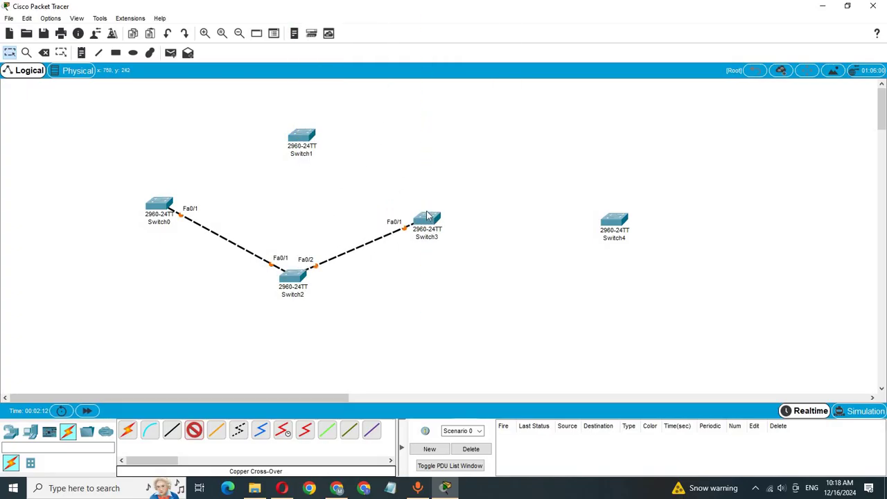
Close the loop: Switch3 Fa0/2 to Switch1 Fa0/1, and Switch1 Fa0/2 to Switch0 Fa0/2
{"action": "left_click", "coordinate": [428, 220]}
{"action": "left_click", "coordinate": [462, 21]}
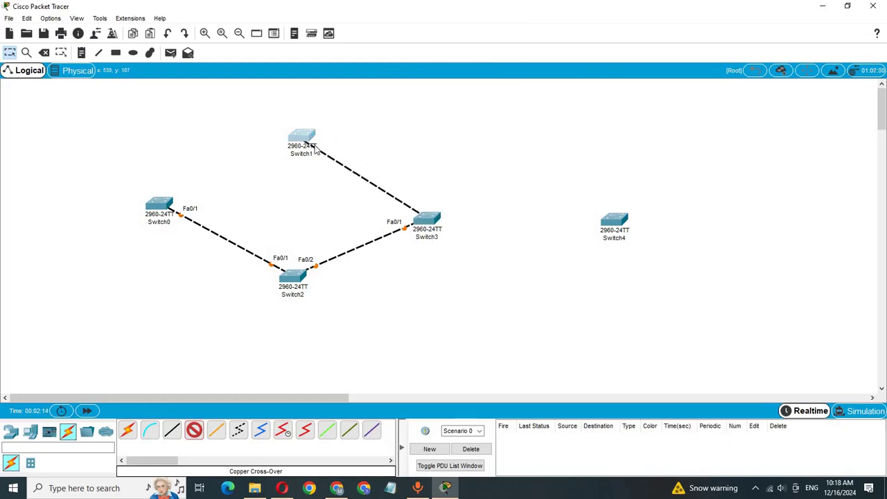
{"action": "left_click", "coordinate": [309, 139]}
{"action": "left_click", "coordinate": [339, 155]}
{"action": "left_click", "coordinate": [300, 138]}
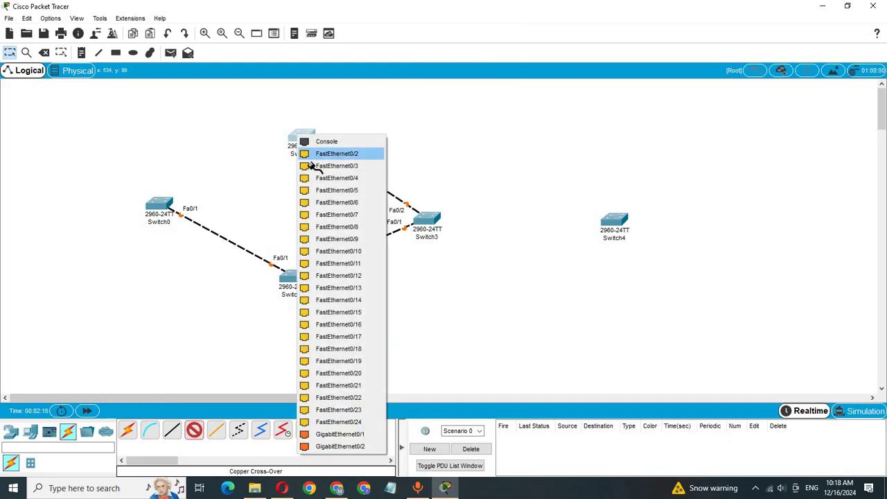
{"action": "left_click", "coordinate": [322, 153]}
{"action": "left_click", "coordinate": [165, 202]}
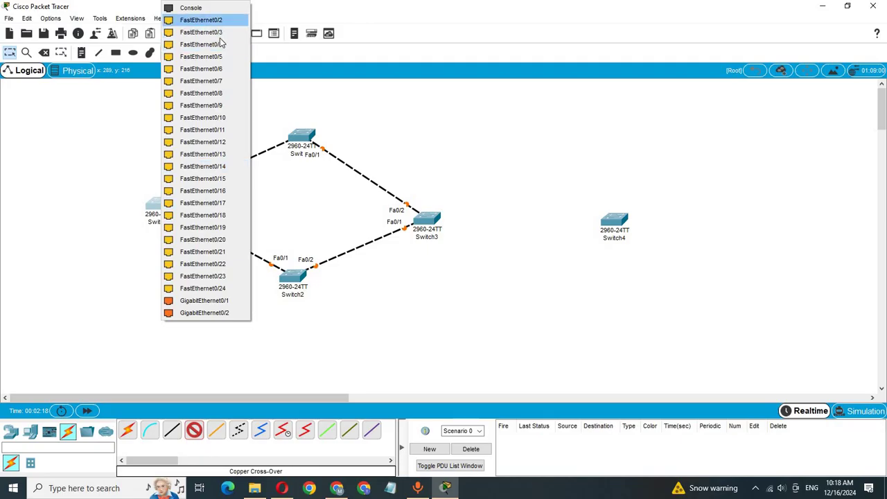
{"action": "left_click", "coordinate": [200, 21]}
Connect Switch3 Fa0/3 to Switch4 Fa0/1 with a cross-over cable
{"action": "left_click", "coordinate": [429, 220]}
{"action": "left_click", "coordinate": [496, 20]}
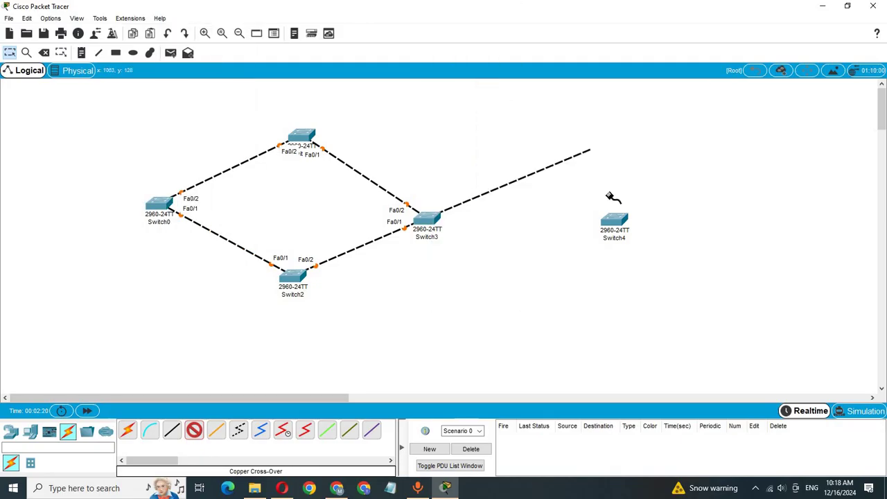
{"action": "left_click", "coordinate": [614, 220]}
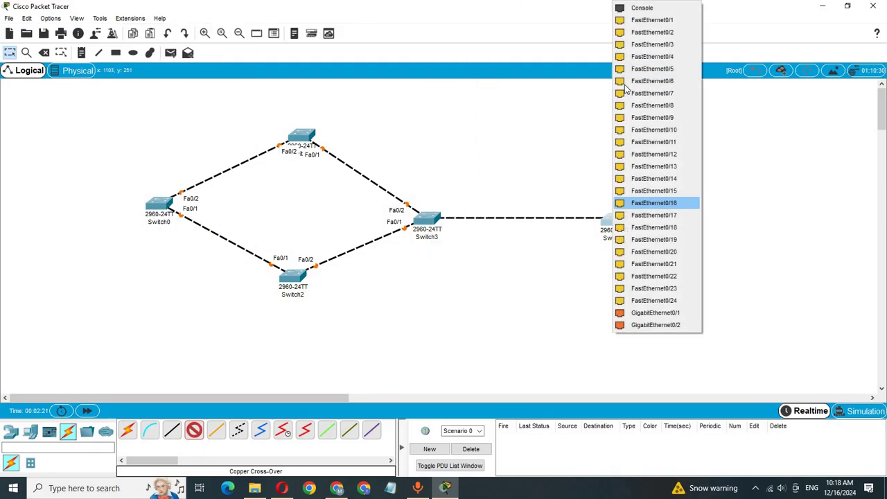
{"action": "left_click", "coordinate": [644, 20]}
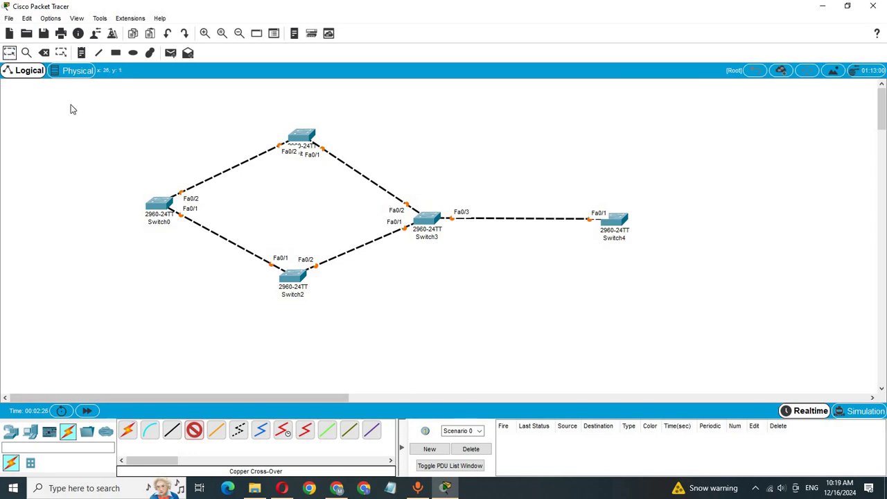
Nudge Switch1 through Switch4 slightly to tidy the layout
{"action": "left_click_drag", "start_coordinate": [292, 286], "coordinate": [297, 297]}
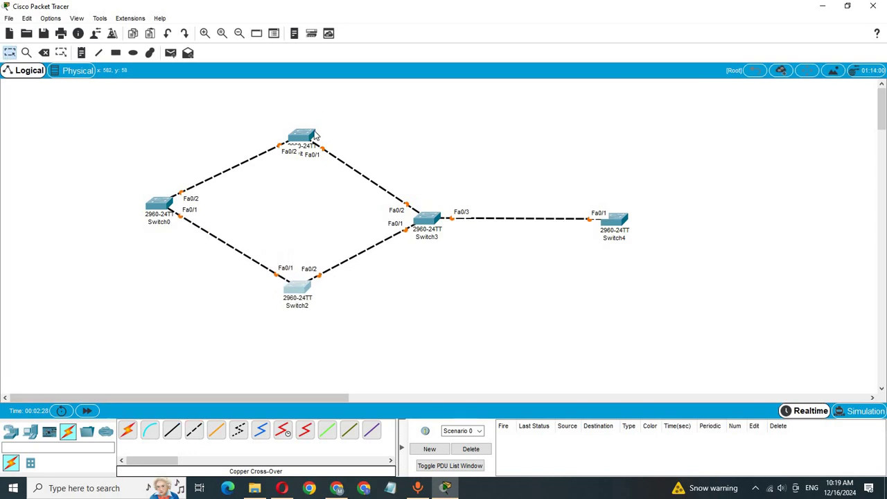
{"action": "left_click_drag", "start_coordinate": [308, 134], "coordinate": [308, 125]}
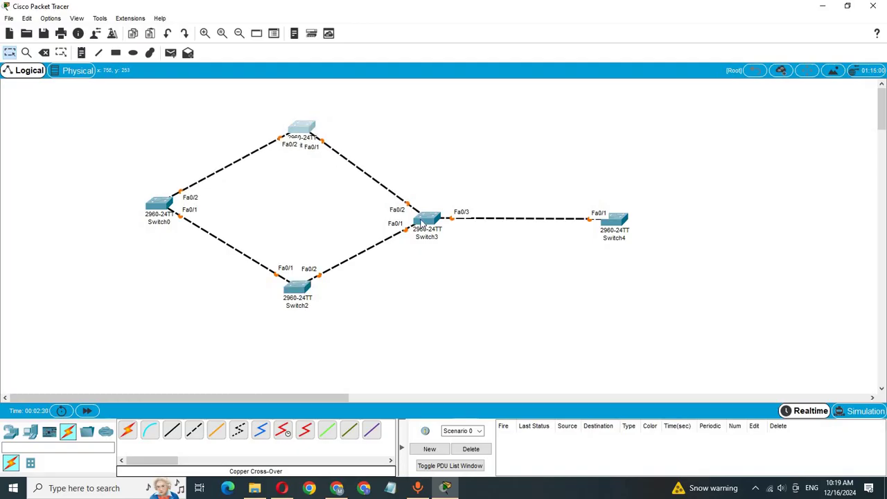
{"action": "left_click_drag", "start_coordinate": [421, 224], "coordinate": [422, 218]}
{"action": "left_click_drag", "start_coordinate": [613, 230], "coordinate": [611, 227]}
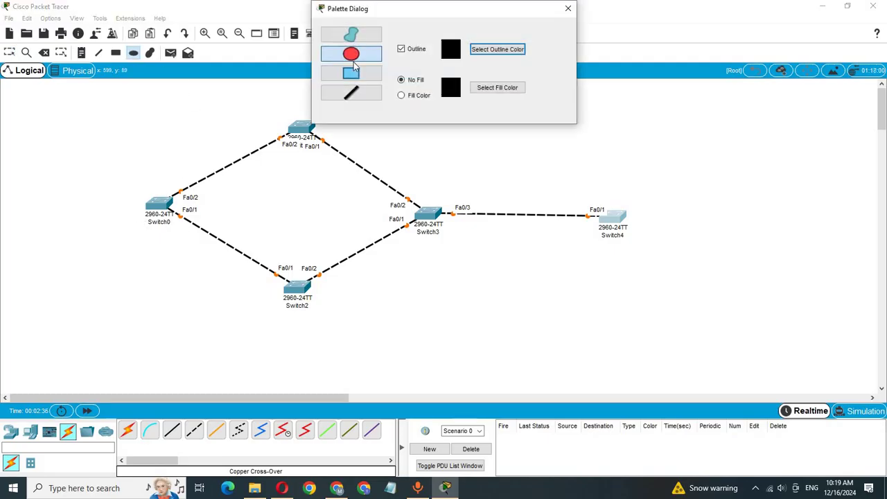
Draw a light green ellipse around Switch0
{"action": "left_click", "coordinate": [488, 91]}
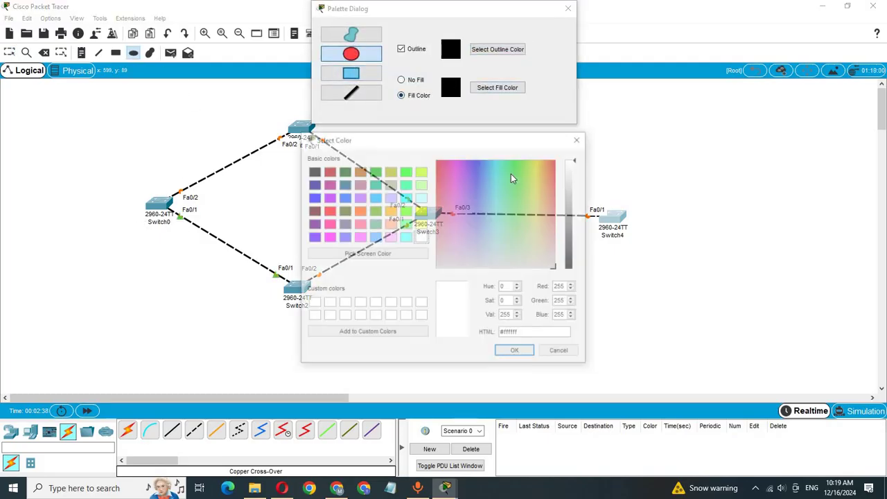
{"action": "left_click_drag", "start_coordinate": [513, 215], "coordinate": [517, 212]}
{"action": "left_click", "coordinate": [515, 353]}
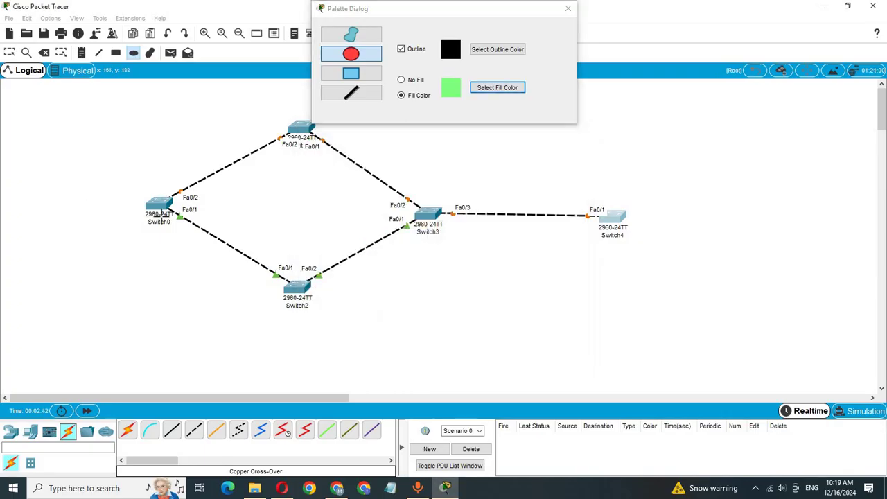
{"action": "left_click_drag", "start_coordinate": [89, 178], "coordinate": [211, 246]}
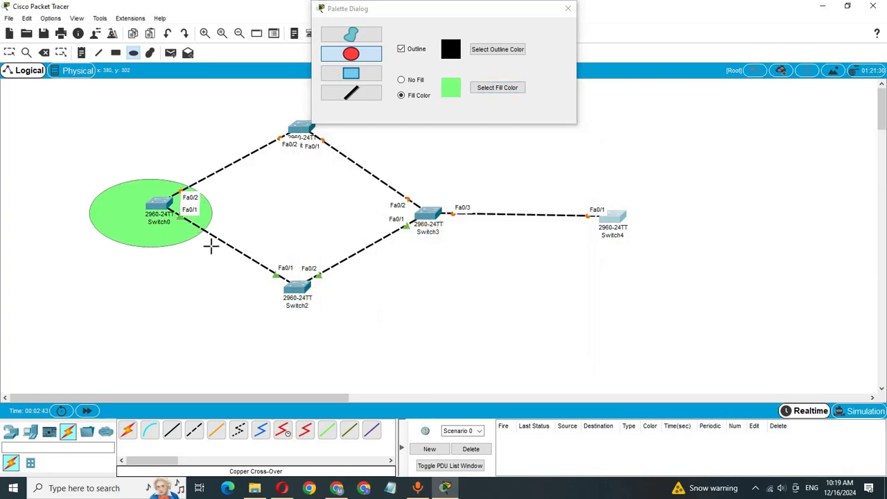
Draw light yellow ellipses around Switch2, Switch3, the top switch and Switch4
{"action": "left_click", "coordinate": [504, 88]}
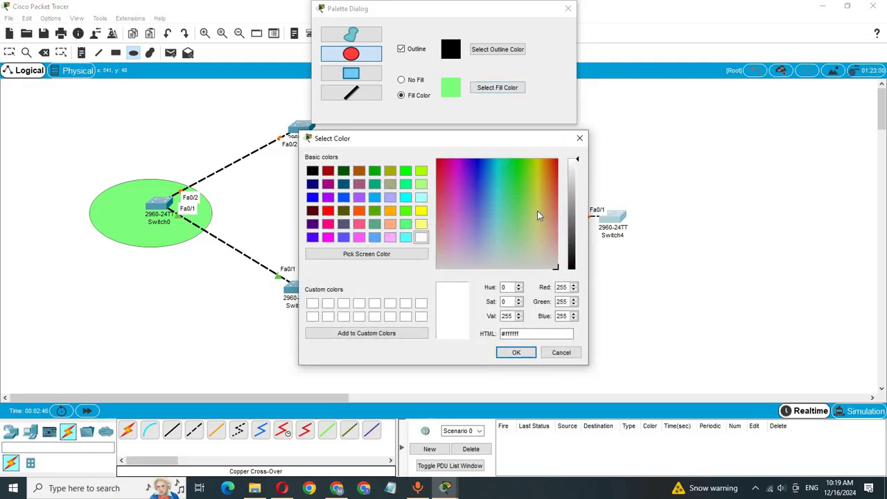
{"action": "left_click", "coordinate": [537, 210]}
{"action": "left_click", "coordinate": [516, 353]}
{"action": "left_click_drag", "start_coordinate": [249, 260], "coordinate": [348, 348]}
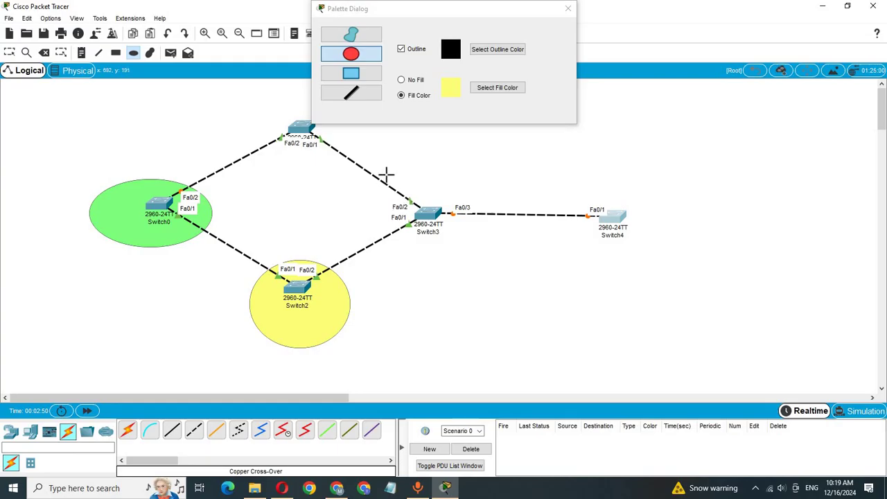
{"action": "left_click_drag", "start_coordinate": [386, 174], "coordinate": [472, 265]}
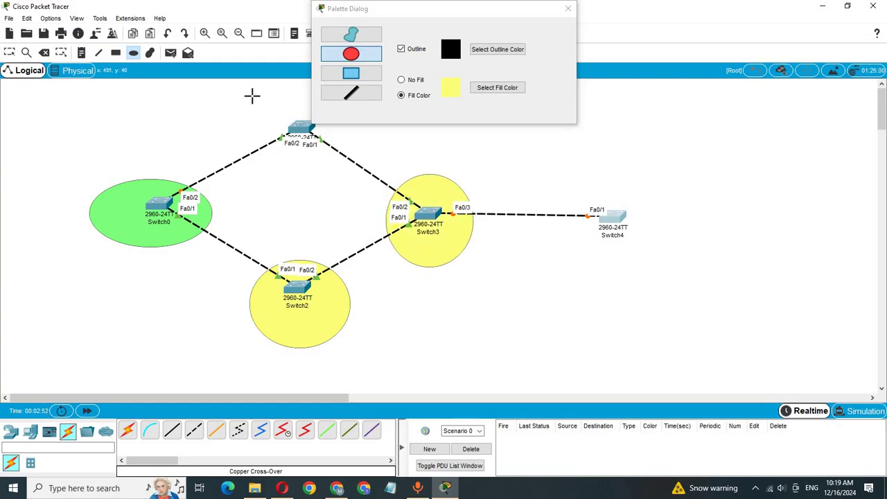
{"action": "left_click_drag", "start_coordinate": [251, 94], "coordinate": [345, 174]}
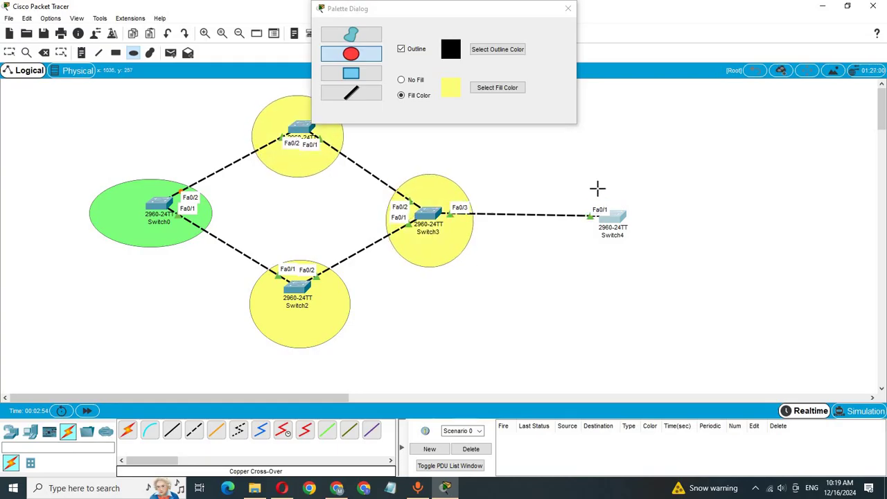
{"action": "left_click_drag", "start_coordinate": [568, 167], "coordinate": [662, 259]}
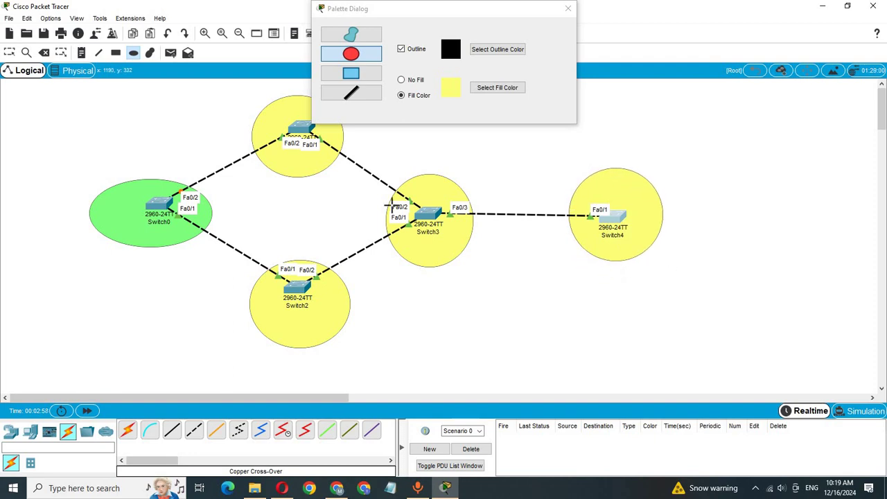
Add notes 'SERVER' in the Switch0 ellipse and 'Client 1' in the Switch2 ellipse
{"action": "left_click", "coordinate": [82, 56]}
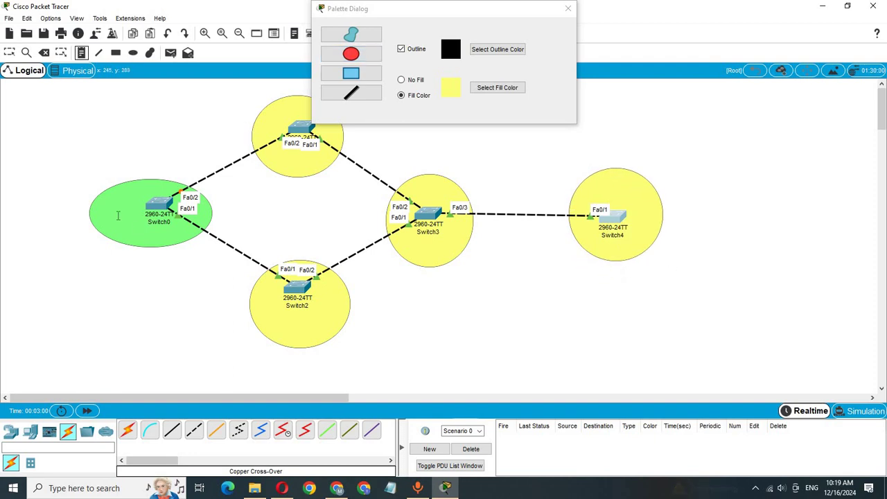
{"action": "left_click", "coordinate": [111, 216]}
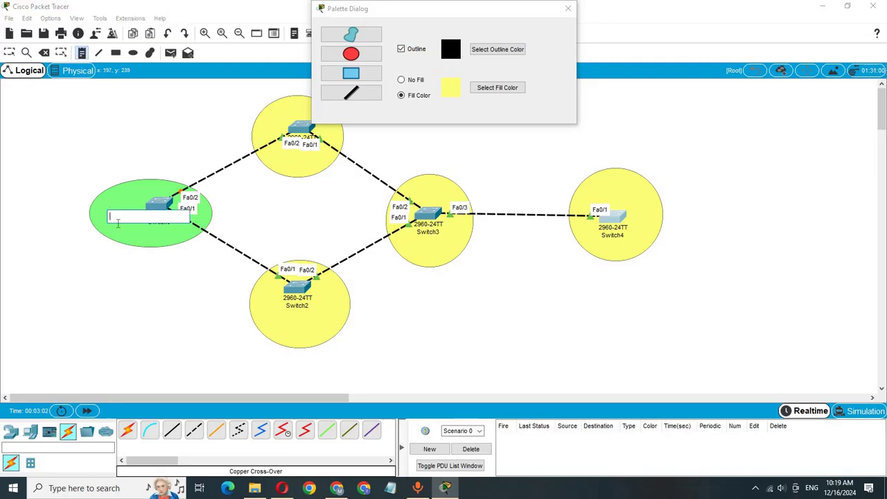
{"action": "type", "text": "SERVER"}
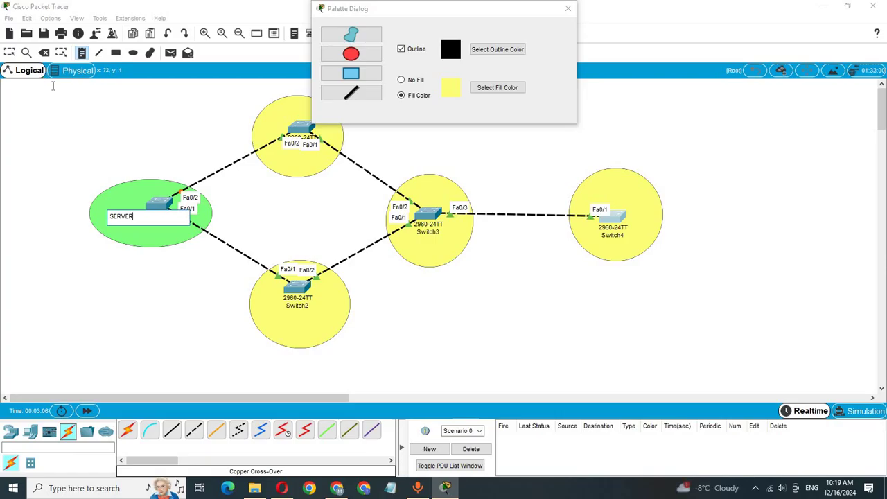
{"action": "left_click", "coordinate": [278, 324]}
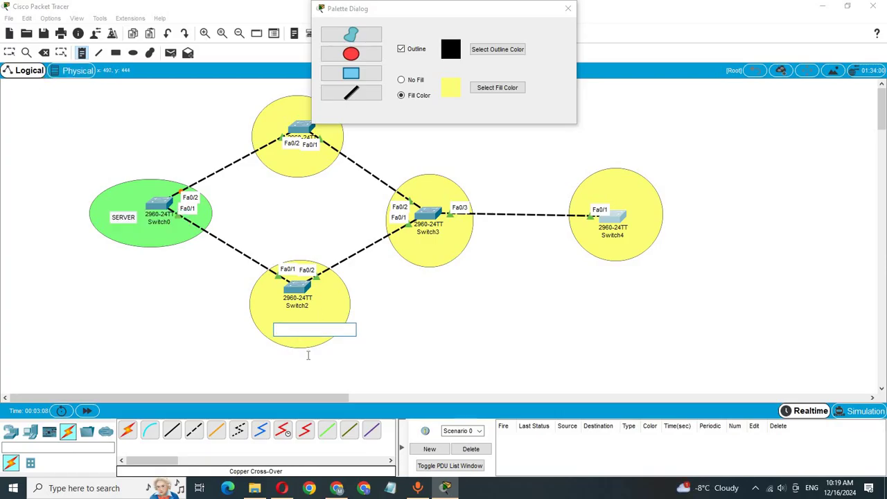
{"action": "type", "text": "Client 1"}
{"action": "key", "text": "ctrl+a"}
{"action": "key", "text": "ctrl+c"}
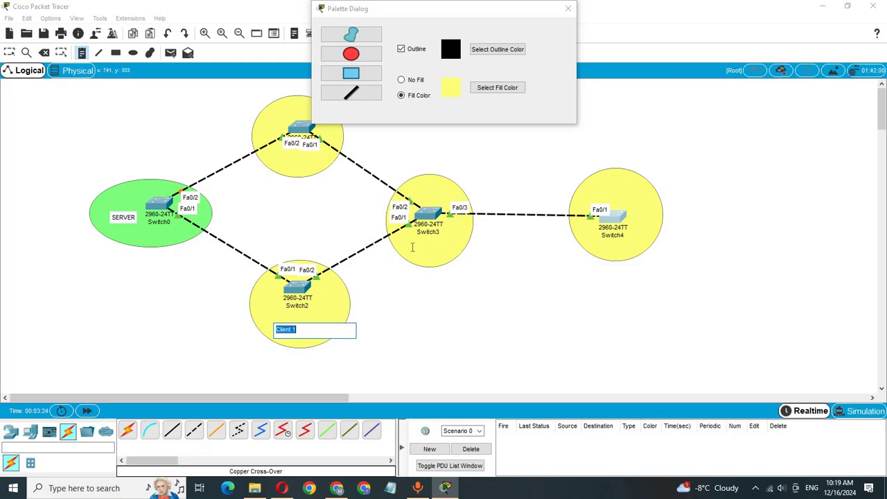
Add 'Client 2' on Switch3, 'Client 3' on the top switch and 'Client 4' on Switch4
{"action": "left_click", "coordinate": [410, 246]}
{"action": "key", "text": "ctrl+v"}
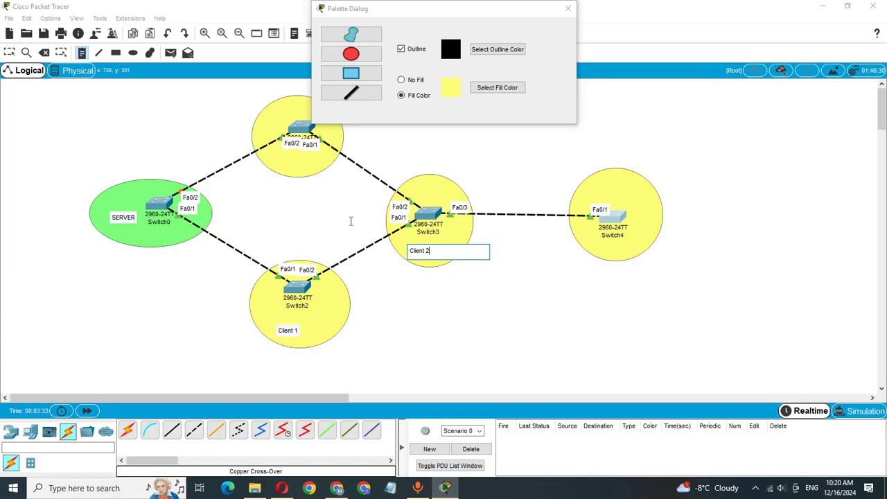
{"action": "left_click", "coordinate": [284, 158]}
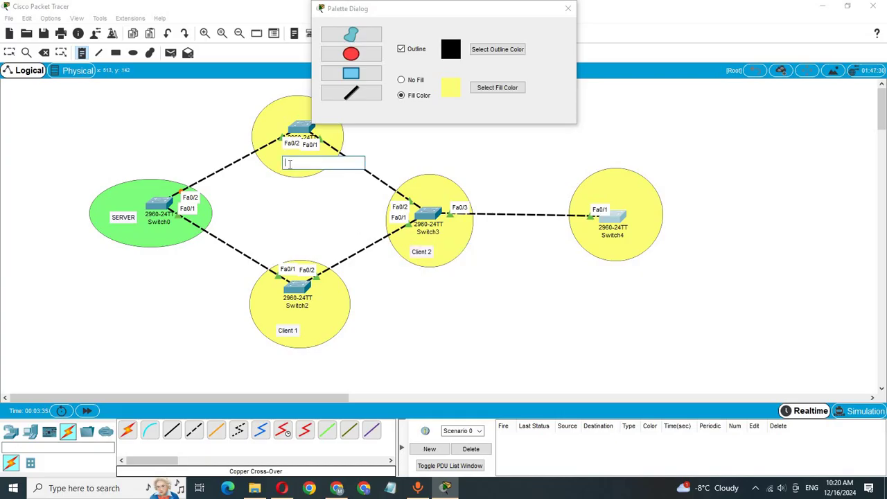
{"action": "key", "text": "ctrl+v"}
{"action": "key", "text": "BackSpace"}
{"action": "type", "text": "3"}
{"action": "left_click", "coordinate": [602, 185]}
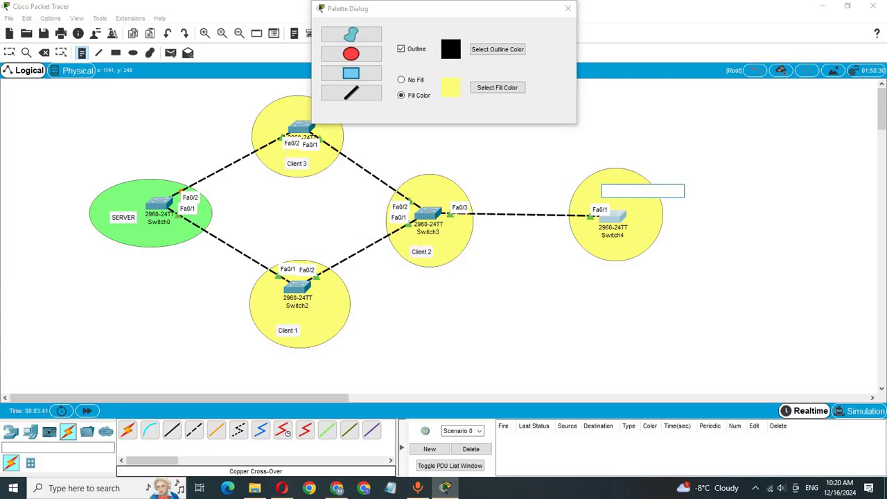
{"action": "key", "text": "ctrl+v"}
{"action": "type", "text": "4"}
{"action": "key", "text": "Escape"}
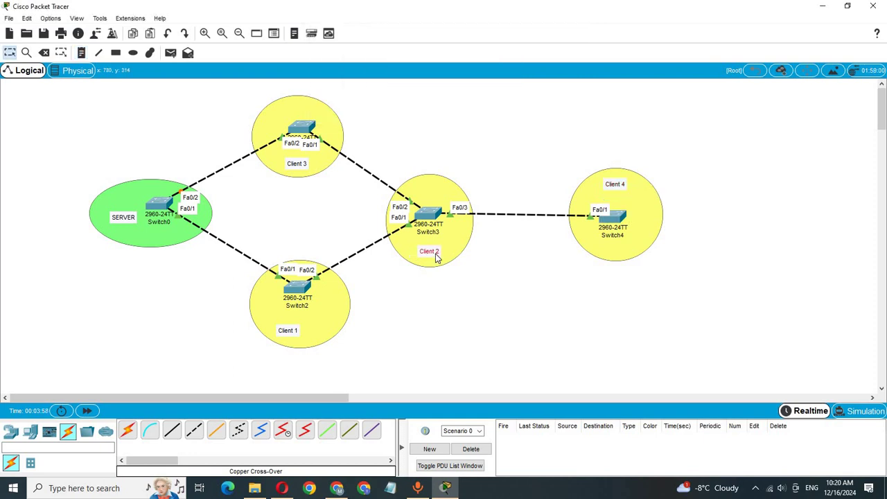
Nudge the Client 2, Client 1, Client 3 and SERVER labels into place
{"action": "left_click_drag", "start_coordinate": [421, 252], "coordinate": [430, 251]}
{"action": "left_click_drag", "start_coordinate": [292, 325], "coordinate": [302, 321]}
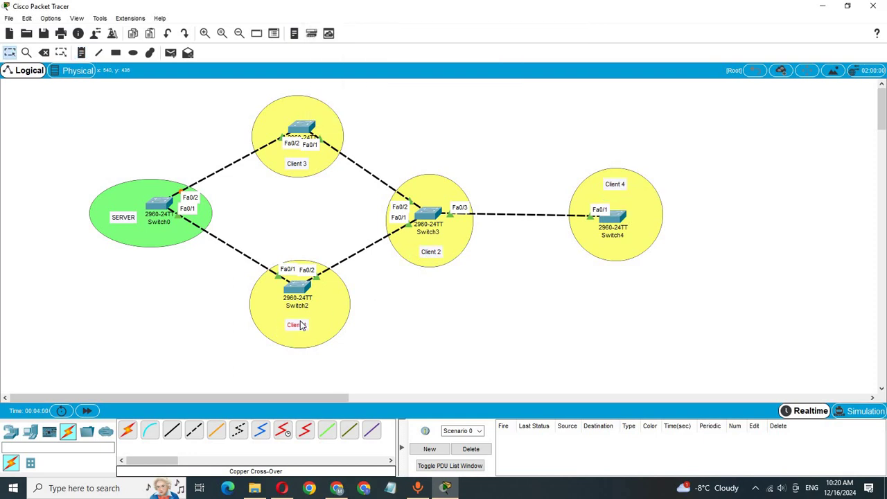
{"action": "left_click_drag", "start_coordinate": [298, 164], "coordinate": [296, 161]}
{"action": "left_click_drag", "start_coordinate": [116, 219], "coordinate": [114, 210]}
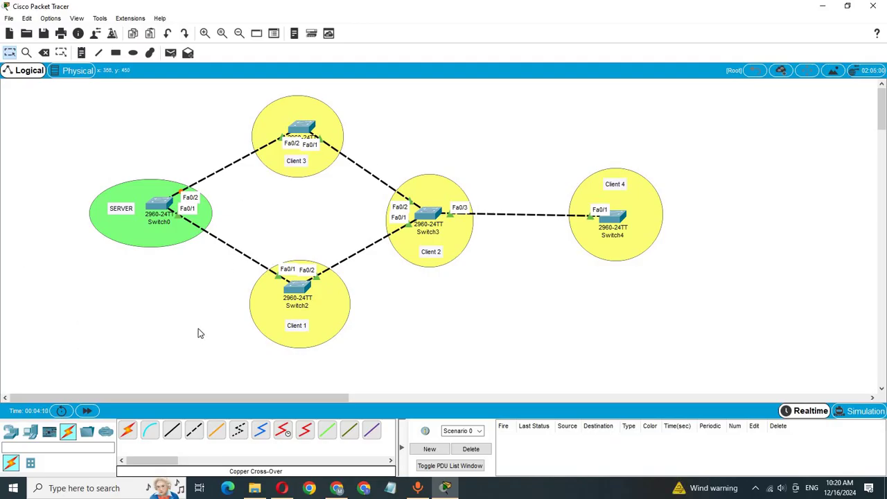
In Switch0's CLI, run en, conf t and hostname Server-SW, then close the window
{"action": "left_click", "coordinate": [153, 207]}
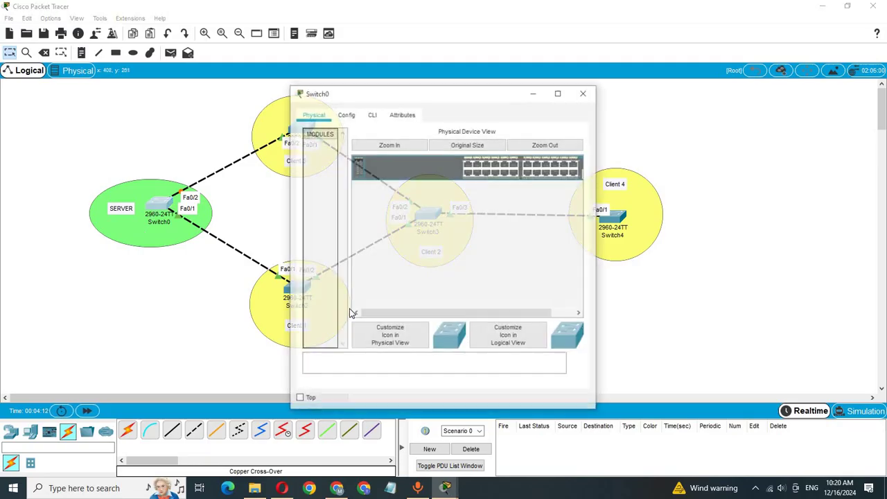
{"action": "left_click", "coordinate": [423, 88]}
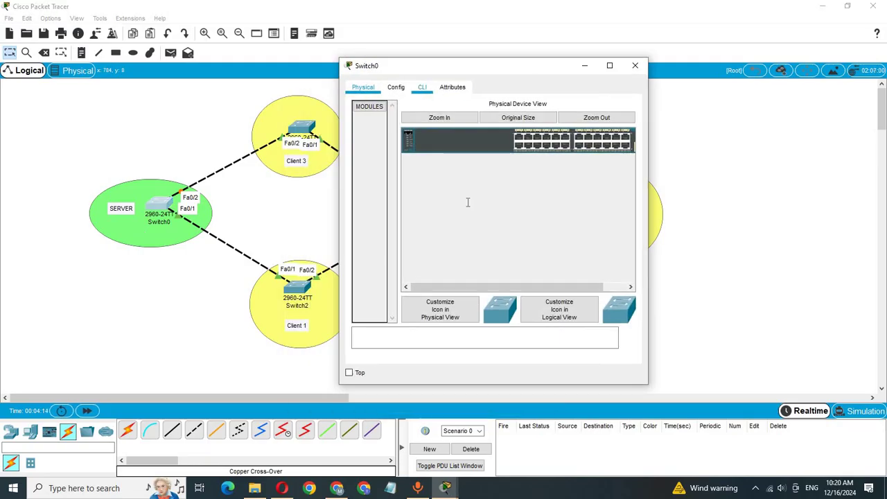
{"action": "key", "text": "Return"}
{"action": "key", "text": "Return"}
{"action": "key", "text": "Return"}
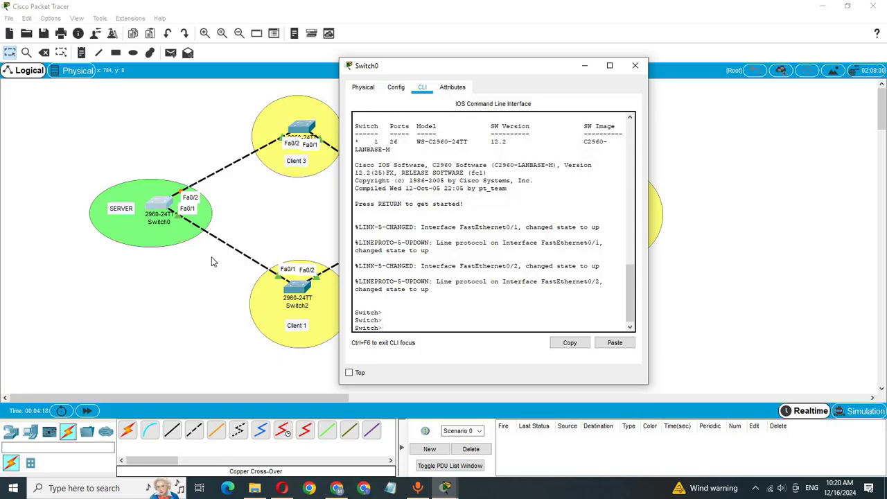
{"action": "type", "text": "en"}
{"action": "key", "text": "Return"}
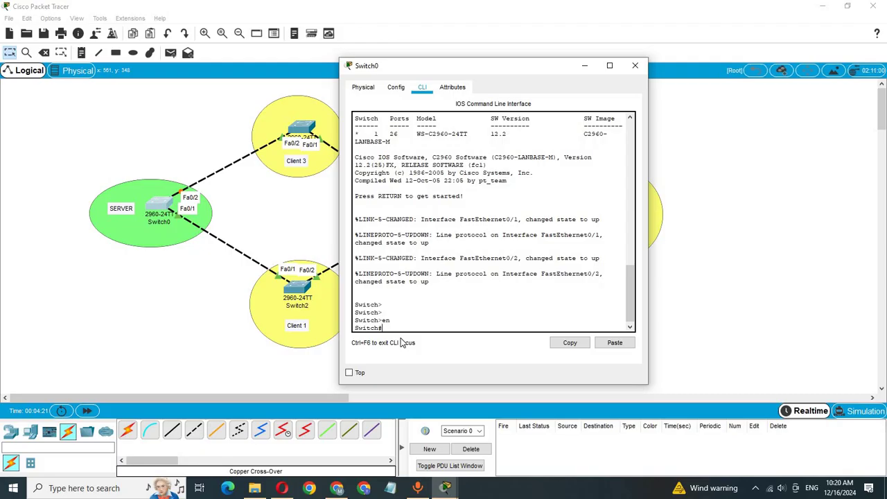
{"action": "type", "text": "conf t"}
{"action": "key", "text": "Return"}
{"action": "key", "text": "Return"}
{"action": "type", "text": "h(config)#h"}
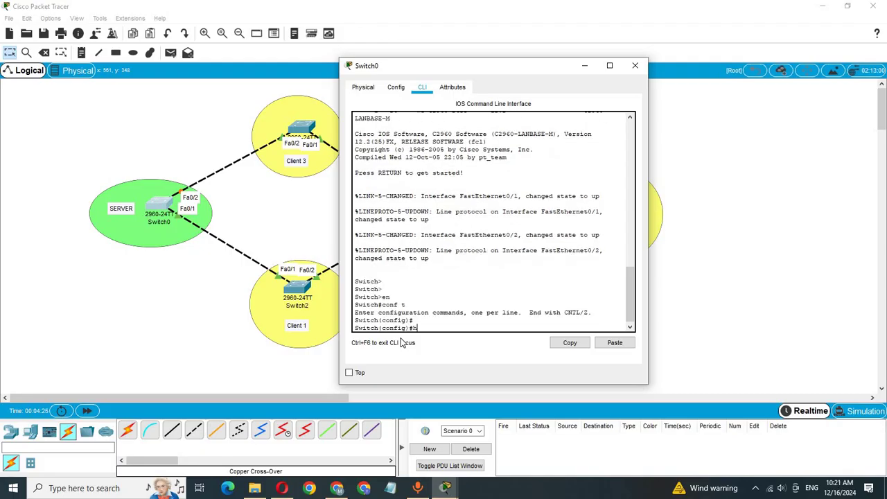
{"action": "key", "text": "Tab"}
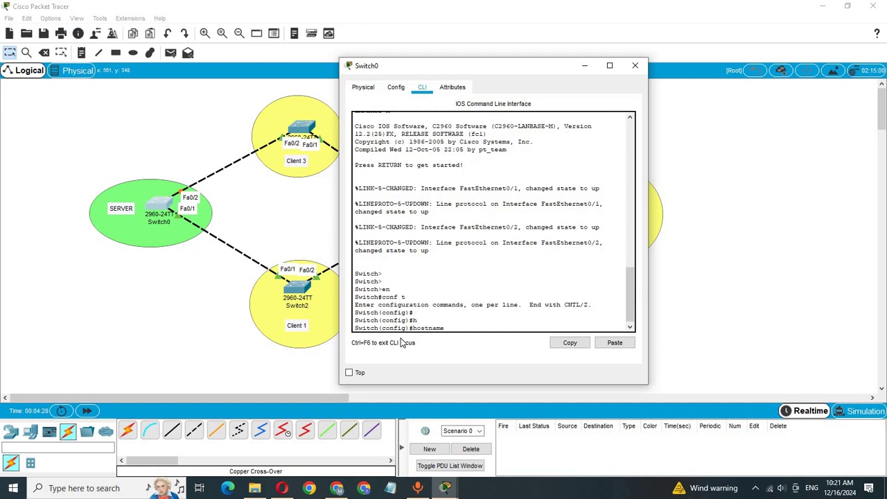
{"action": "type", "text": "Server-SW"}
{"action": "key", "text": "Return"}
{"action": "key", "text": "Return"}
{"action": "key", "text": "Return"}
{"action": "key", "text": "Return"}
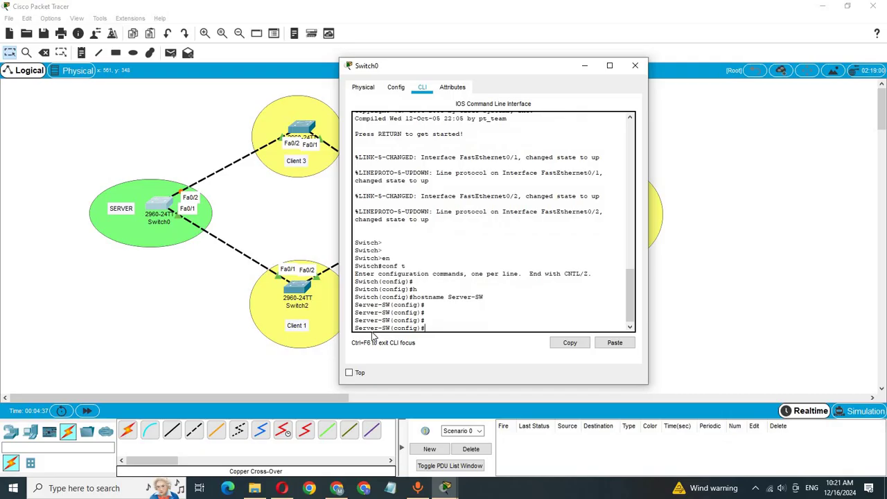
{"action": "key", "text": "alt+F4"}
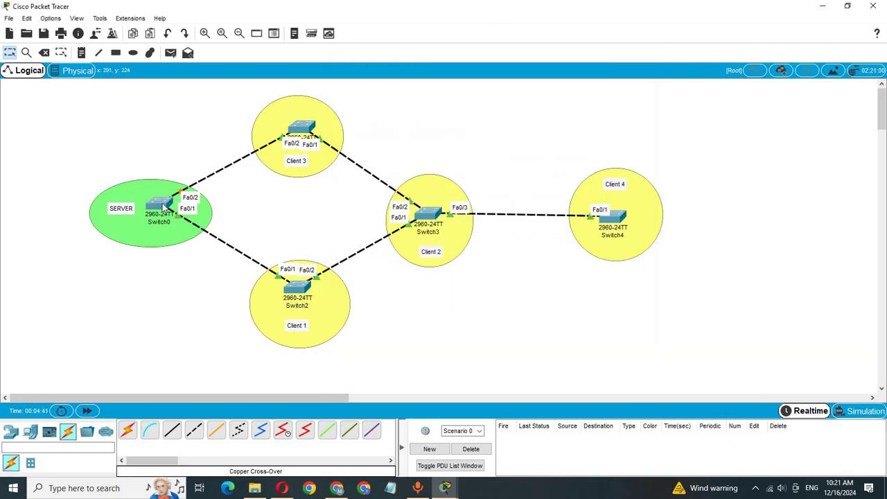
Add a four-line note right of Client 4: VTP mode, VTP domain, VTP password, VTP version
{"action": "mouse_move", "coordinate": [164, 206]}
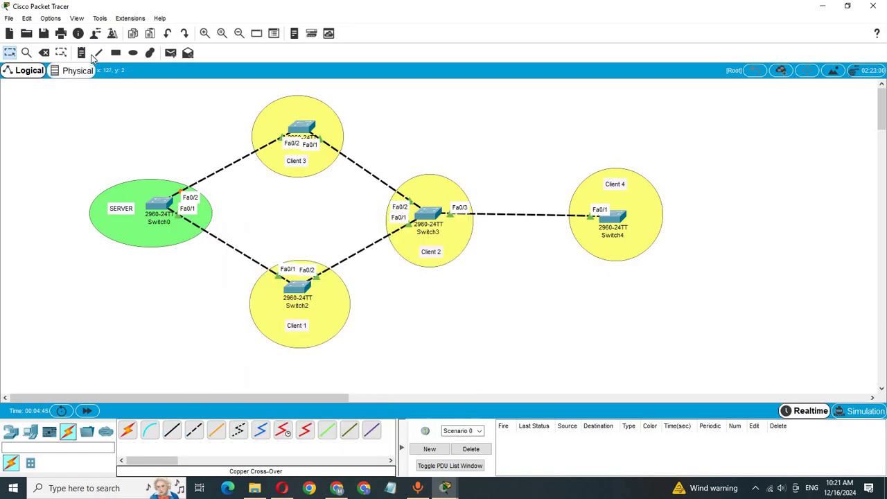
{"action": "left_click", "coordinate": [81, 53]}
{"action": "left_click", "coordinate": [704, 152]}
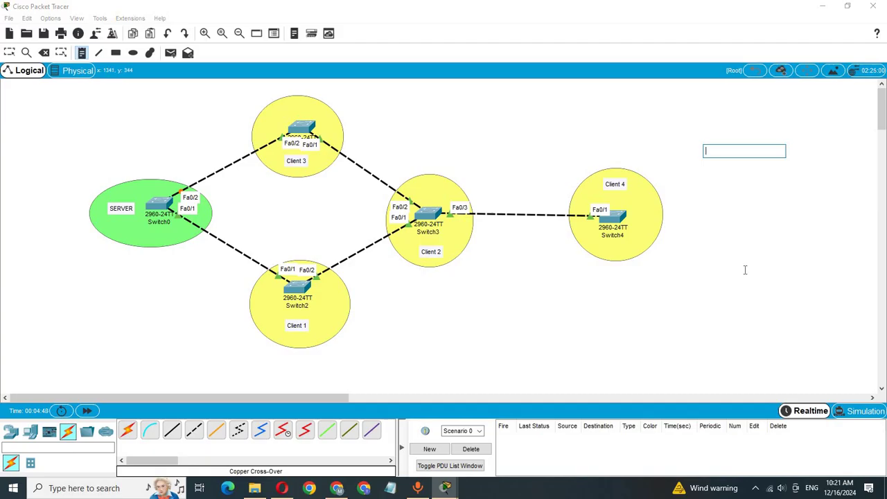
{"action": "type", "text": "VTP mode"}
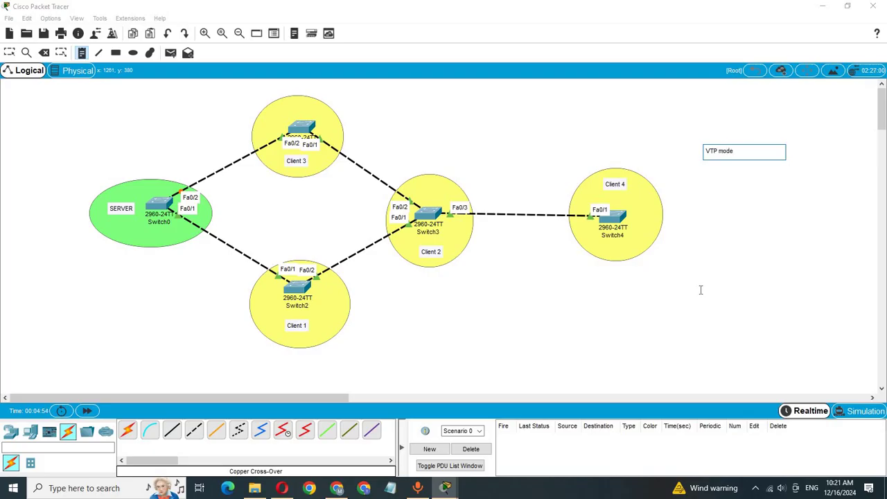
{"action": "key", "text": "Return"}
{"action": "type", "text": "VTP doma"}
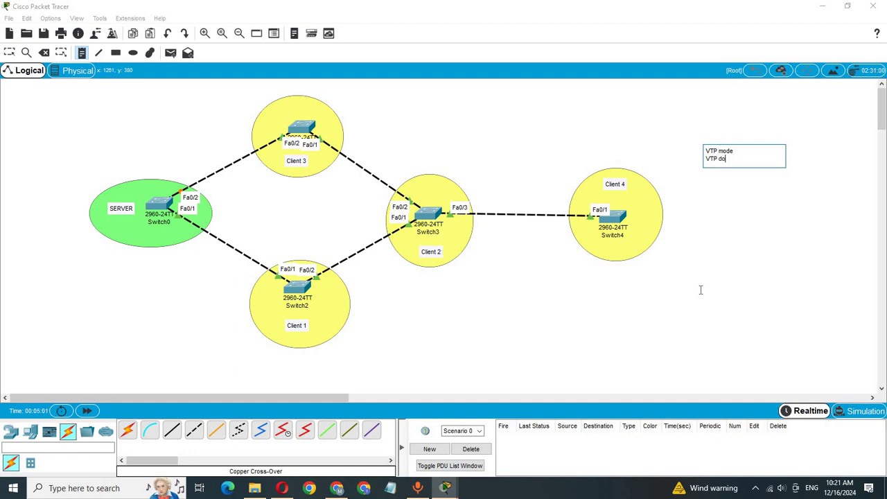
{"action": "type", "text": "in"}
{"action": "key", "text": "Return"}
{"action": "type", "text": "VT"}
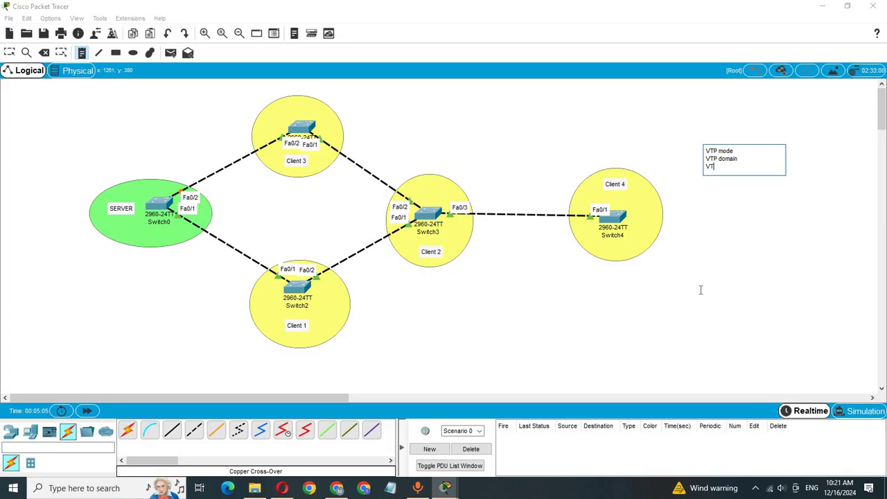
{"action": "type", "text": "P pass"}
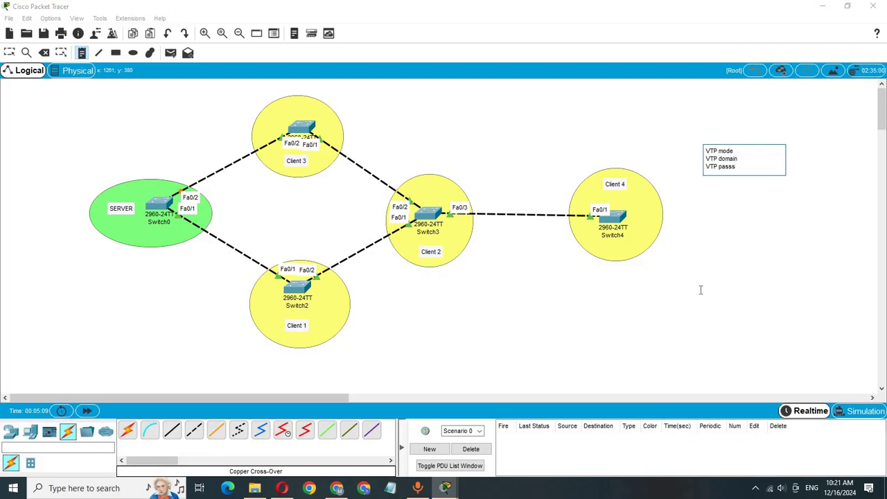
{"action": "key", "text": "BackSpace"}
{"action": "type", "text": "word"}
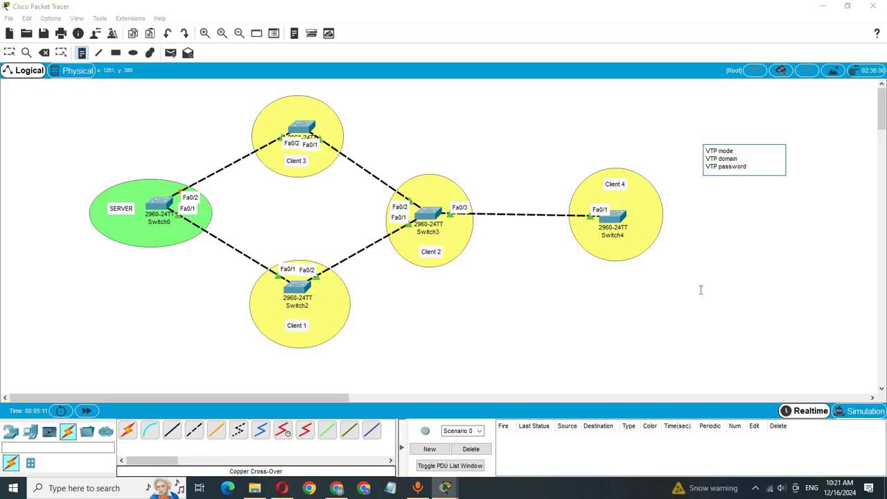
{"action": "key", "text": "Return"}
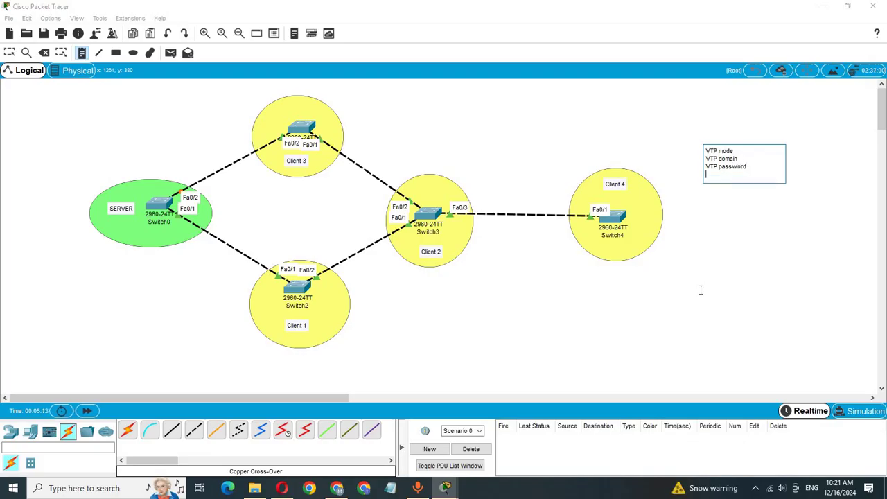
{"action": "type", "text": "VTP version"}
{"action": "left_click", "coordinate": [11, 54]}
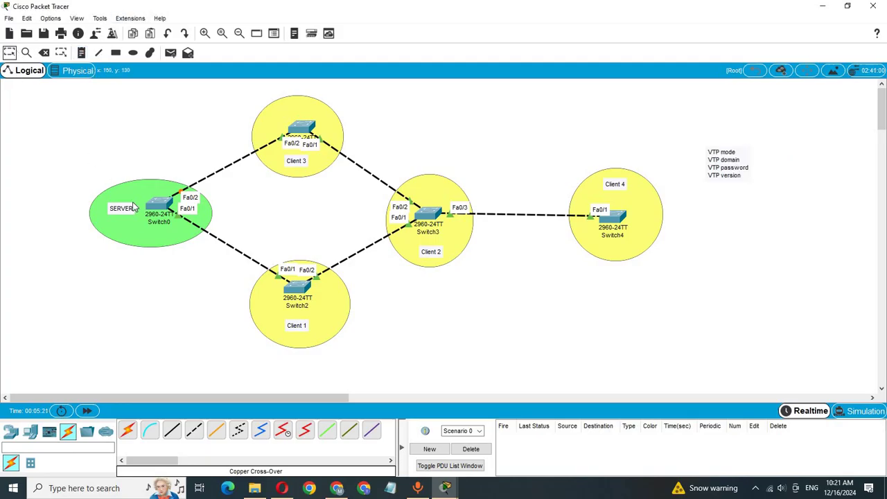
Make Server-SW a VTP server with domain cisco.com
{"action": "left_click", "coordinate": [159, 205]}
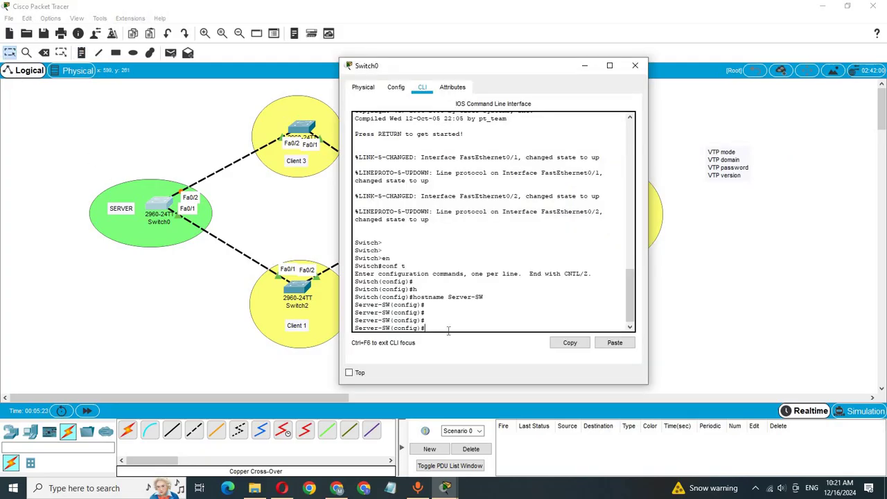
{"action": "type", "text": "VTP mode"}
{"action": "key", "text": "Tab"}
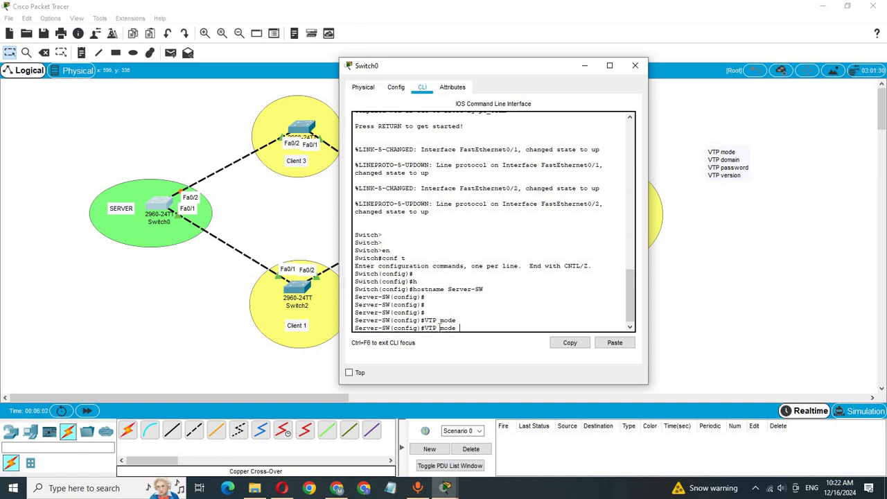
{"action": "type", "text": "se"}
{"action": "key", "text": "Tab"}
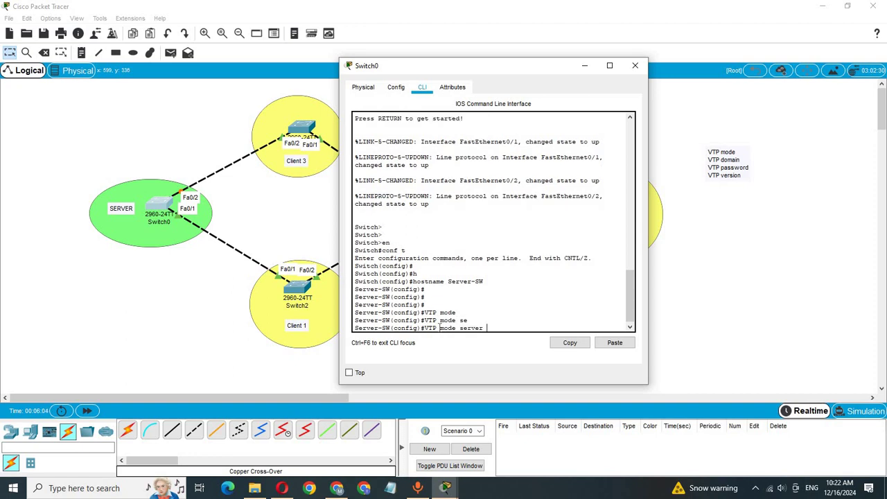
{"action": "key", "text": "Return"}
{"action": "type", "text": "V"}
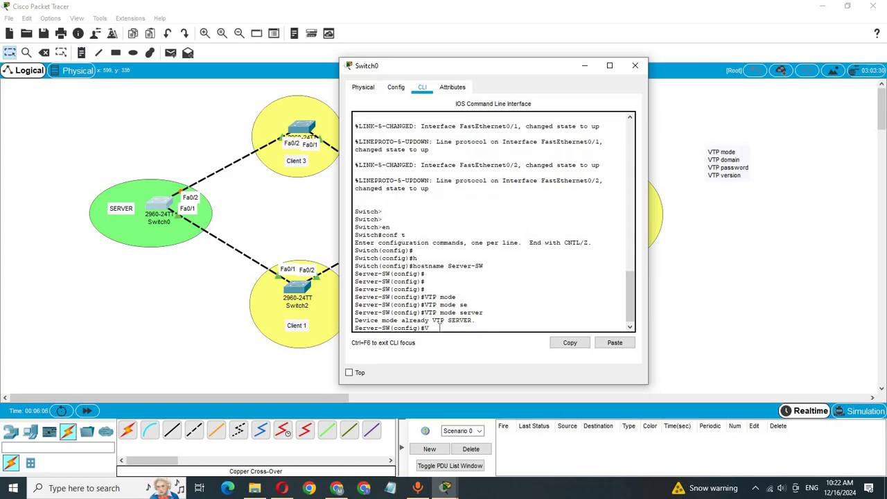
{"action": "type", "text": "TP do"}
{"action": "key", "text": "Tab"}
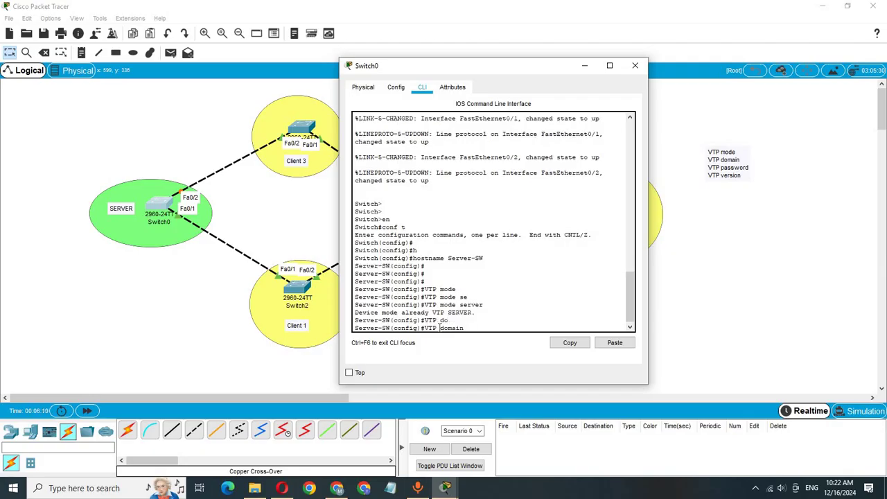
{"action": "type", "text": "cisco.com"}
{"action": "key", "text": "Return"}
{"action": "key", "text": "Return"}
{"action": "key", "text": "Return"}
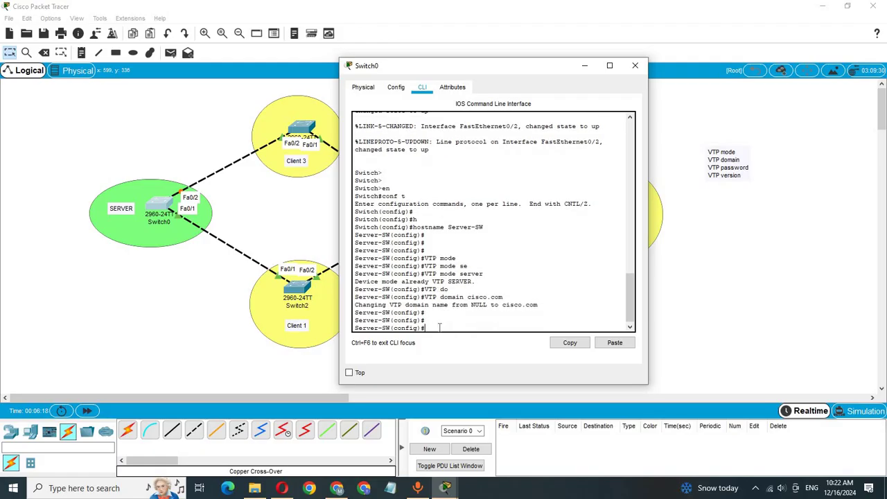
Set the VTP password and version 2, then save with do wr
{"action": "type", "text": "VTP pa"}
{"action": "key", "text": "Tab"}
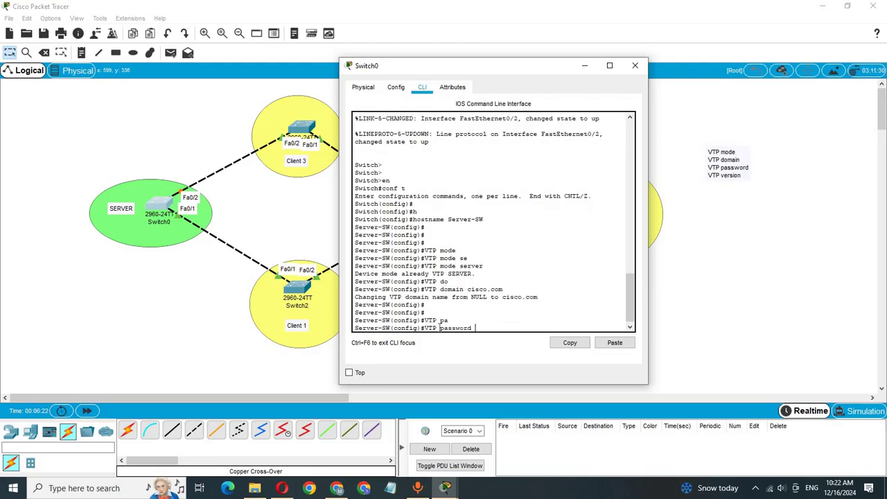
{"action": "type", "text": "cisco"}
{"action": "key", "text": "Return"}
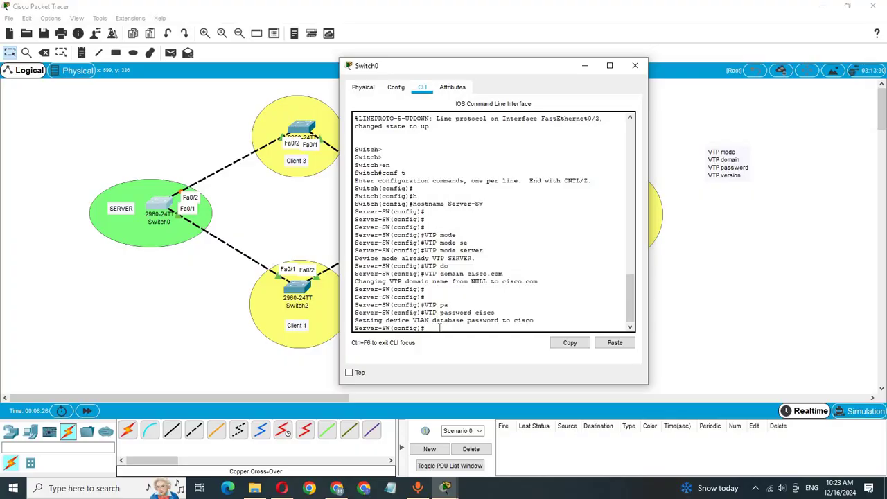
{"action": "type", "text": "VTP ver"}
{"action": "key", "text": "Tab"}
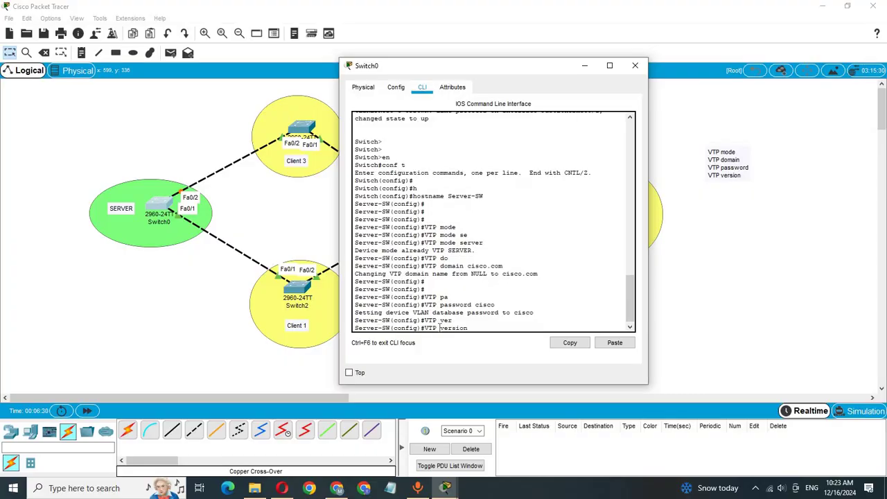
{"action": "type", "text": "2"}
{"action": "key", "text": "Return"}
{"action": "key", "text": "Return"}
{"action": "key", "text": "Return"}
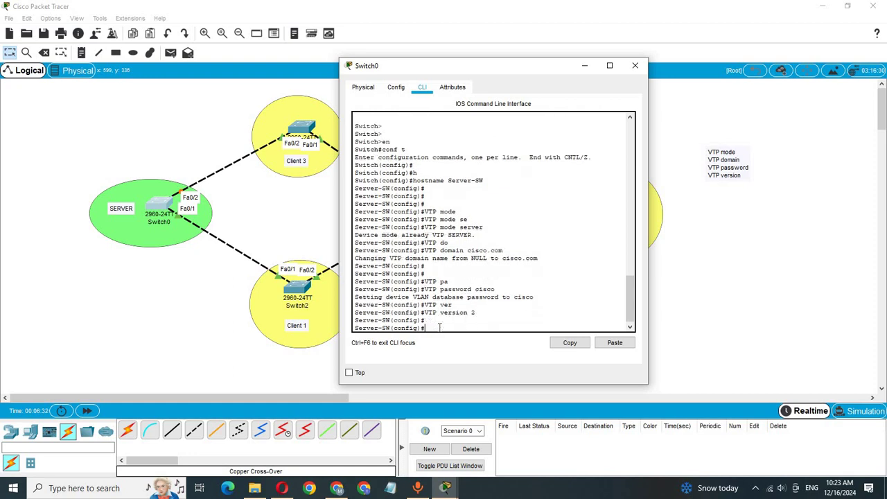
{"action": "type", "text": "do wr"}
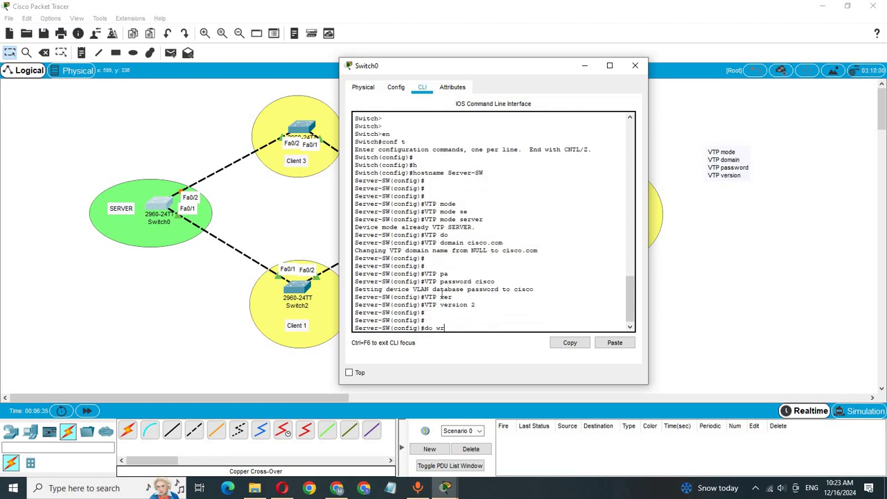
{"action": "key", "text": "Return"}
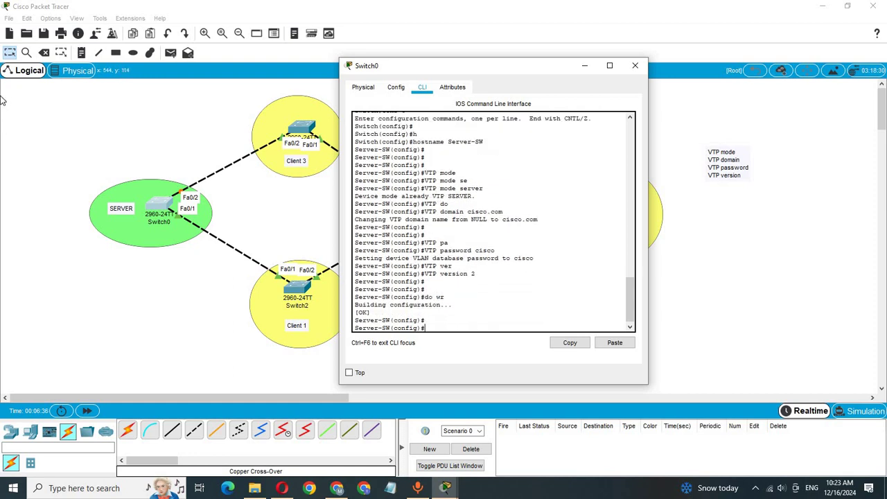
{"action": "left_click", "coordinate": [113, 161]}
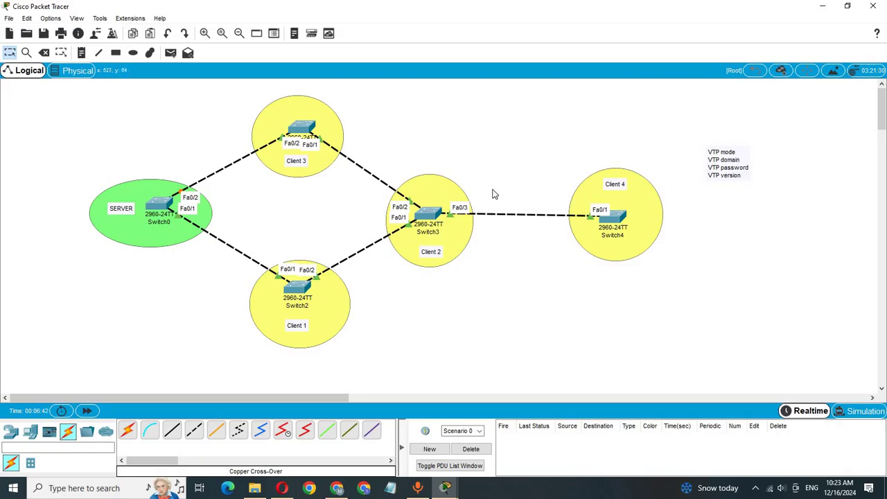
In Switch2's CLI, enter configuration mode and set the hostname to Client-SW1
{"action": "left_click", "coordinate": [299, 288]}
{"action": "left_click_drag", "start_coordinate": [395, 89], "coordinate": [513, 59]}
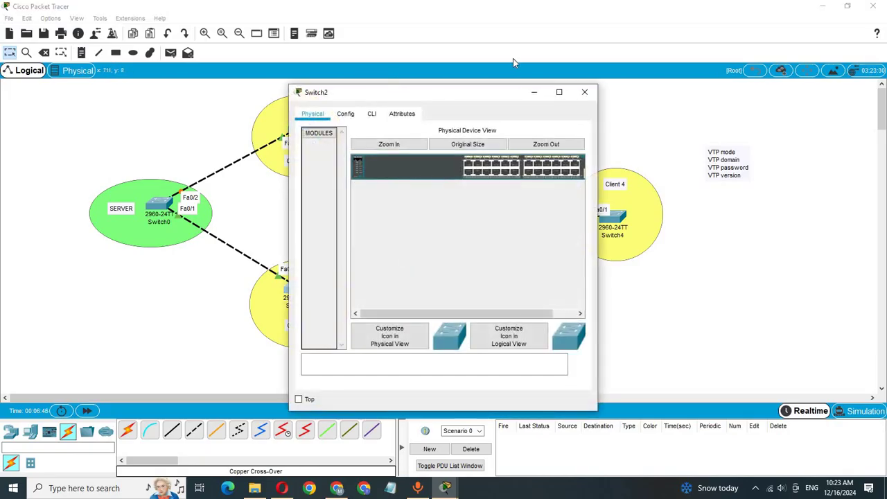
{"action": "left_click", "coordinate": [490, 83]}
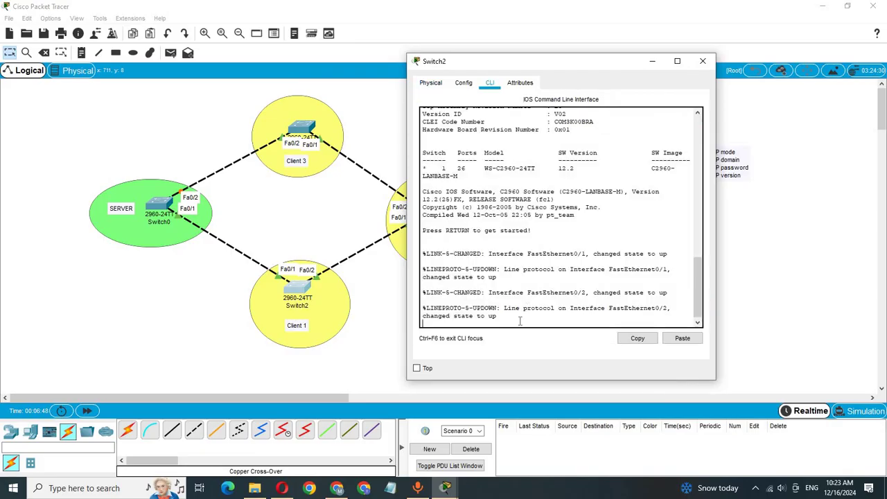
{"action": "key", "text": "Return"}
{"action": "key", "text": "Return"}
{"action": "type", "text": "ec"}
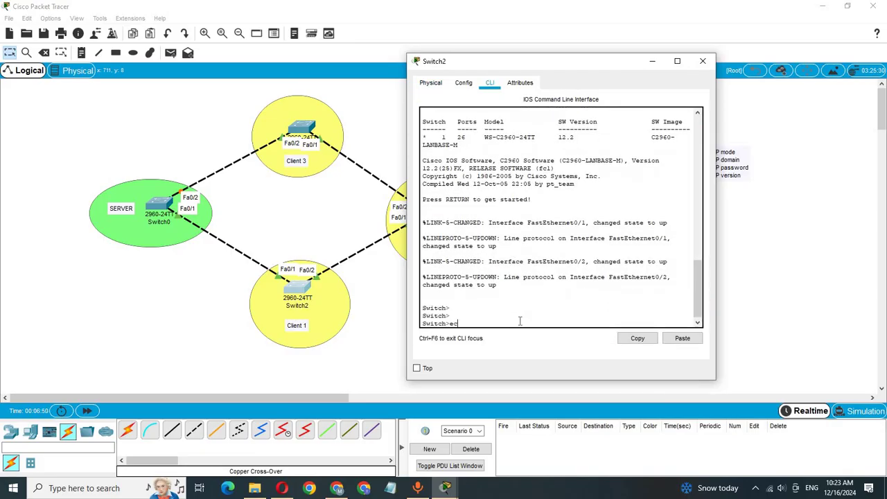
{"action": "key", "text": "BackSpace"}
{"action": "type", "text": "n"}
{"action": "key", "text": "Return"}
{"action": "key", "text": "Return"}
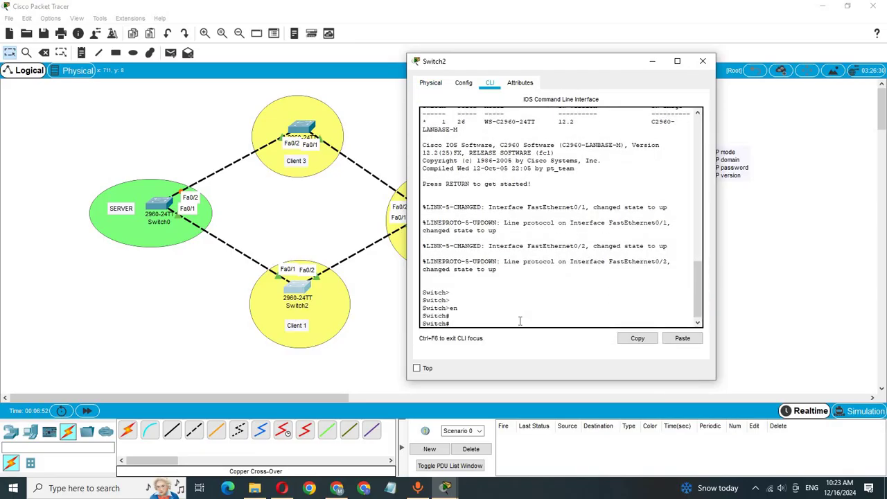
{"action": "type", "text": "conf t"}
{"action": "key", "text": "Return"}
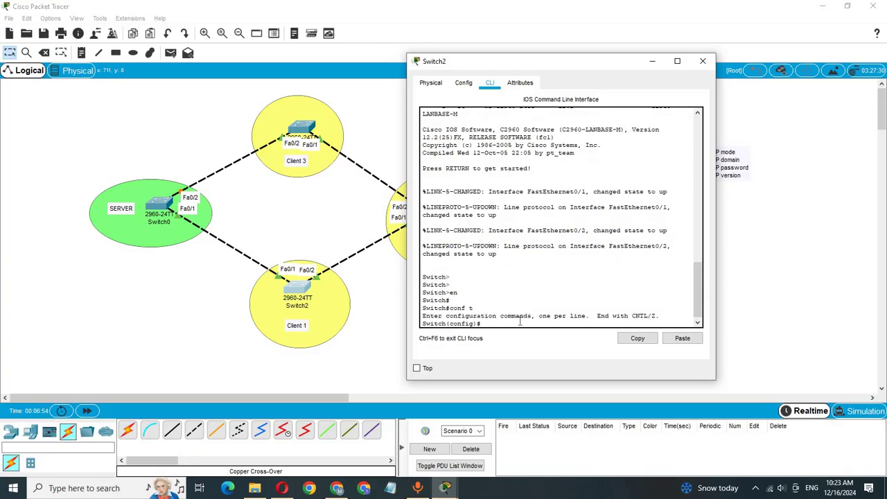
{"action": "type", "text": "h"}
{"action": "key", "text": "Tab"}
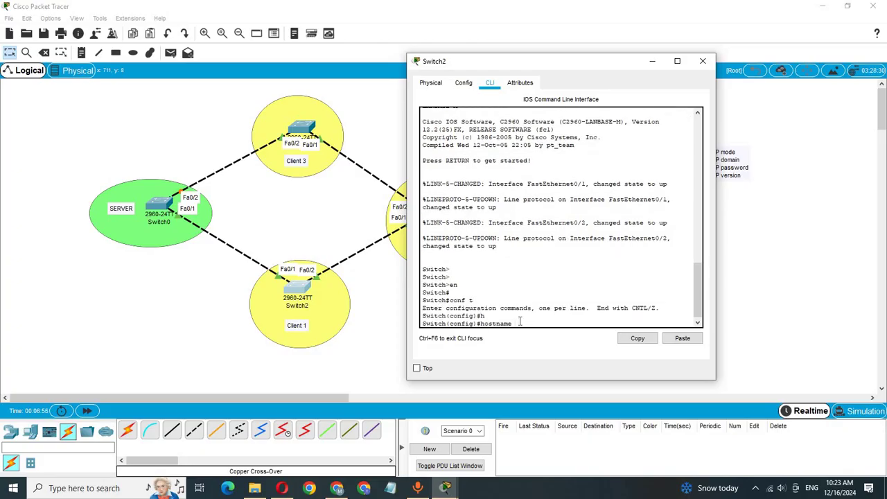
{"action": "type", "text": "Client-SW1"}
{"action": "key", "text": "Return"}
{"action": "key", "text": "Return"}
{"action": "key", "text": "Return"}
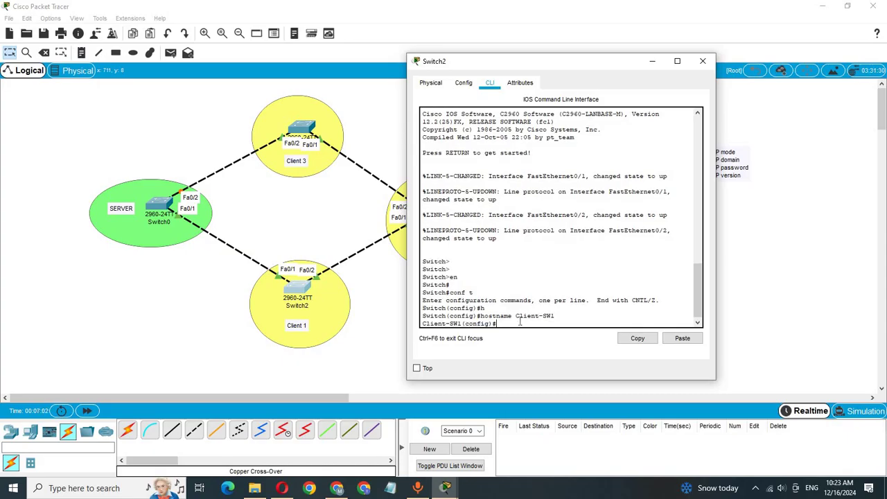
Set VTP mode to client and the VTP domain to cisco.com
{"action": "type", "text": "vl"}
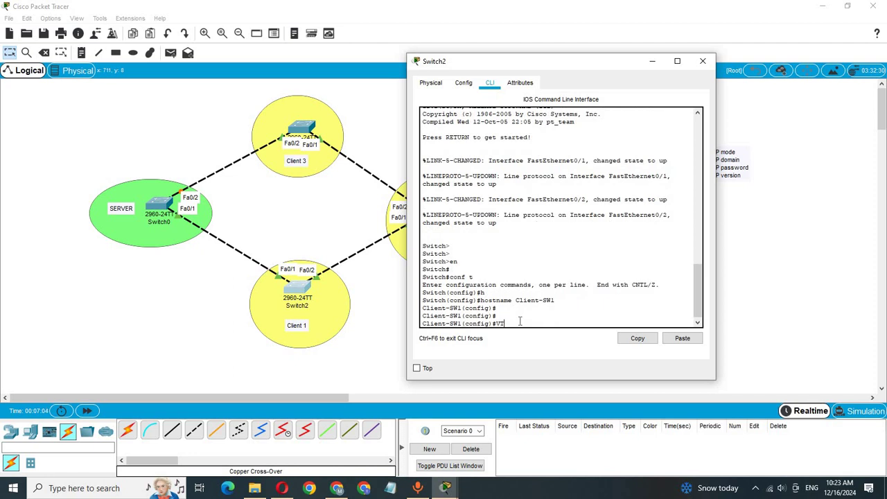
{"action": "type", "text": "P m"}
{"action": "key", "text": "Tab"}
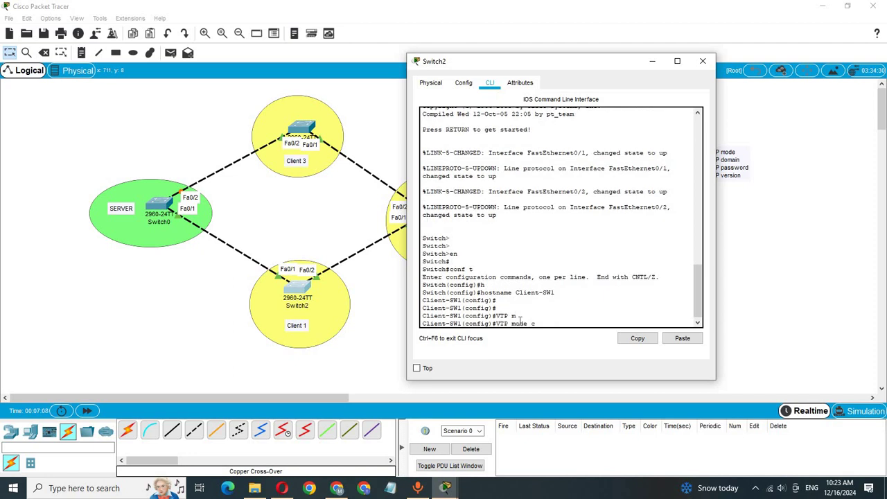
{"action": "type", "text": "c"}
{"action": "key", "text": "Tab"}
{"action": "key", "text": "Return"}
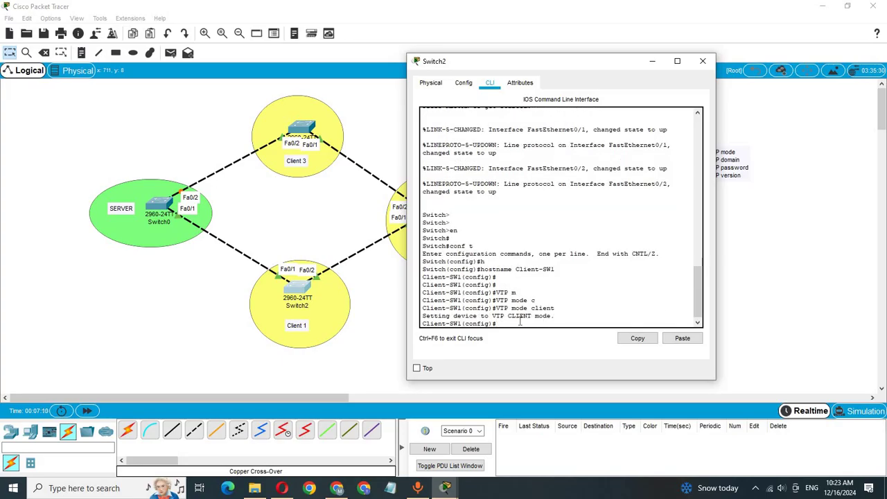
{"action": "type", "text": "VTP d"}
{"action": "key", "text": "Tab"}
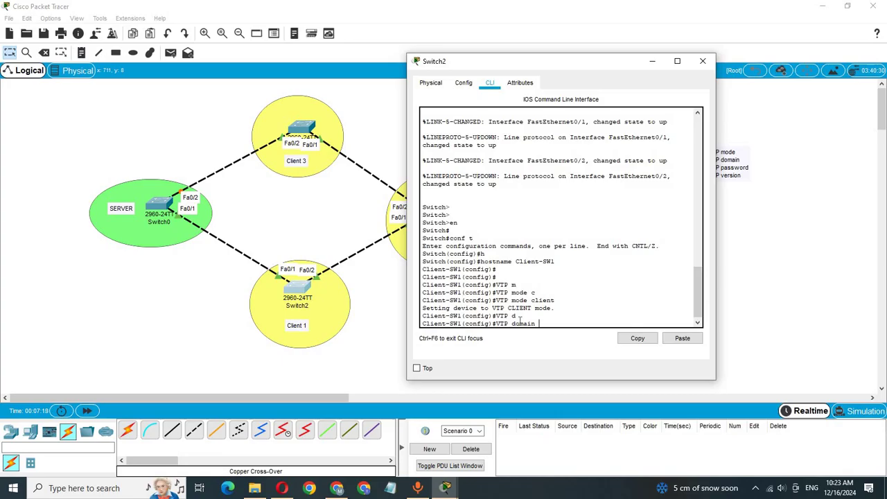
{"action": "type", "text": "cisco.com"}
{"action": "key", "text": "Return"}
{"action": "type", "text": "P"}
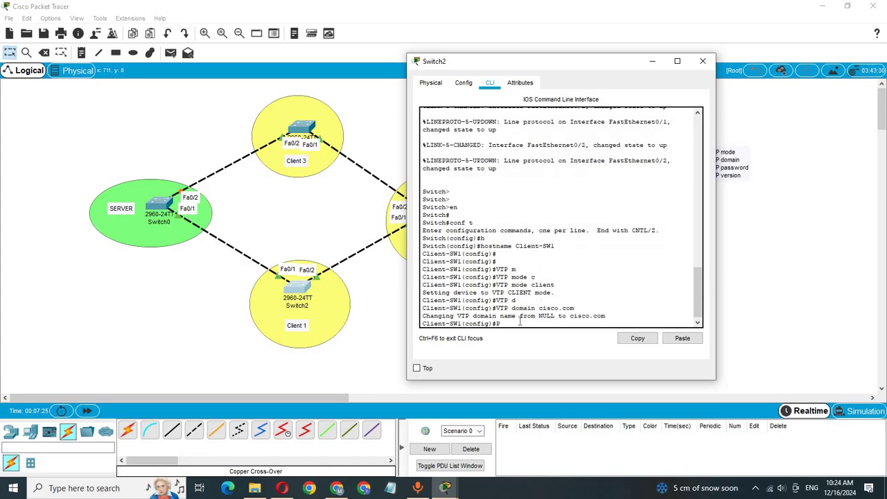
{"action": "type", "text": "as"}
{"action": "key", "text": "BackSpace"}
{"action": "key", "text": "BackSpace"}
{"action": "key", "text": "BackSpace"}
{"action": "type", "text": "VTP pa"}
{"action": "key", "text": "Tab"}
{"action": "type", "text": "cisco"}
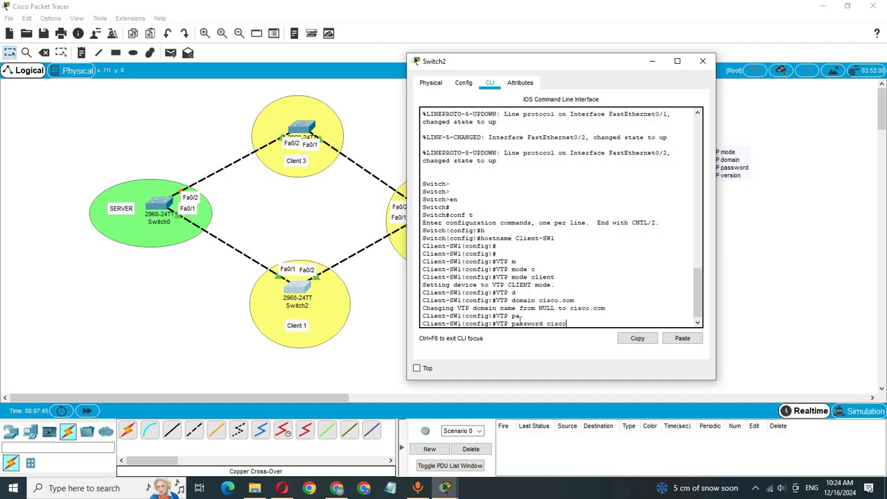
{"action": "key", "text": "Return"}
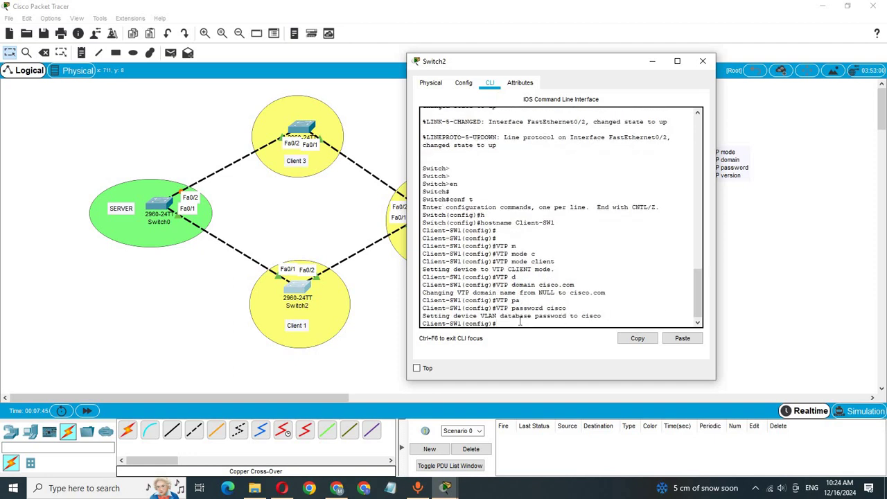
{"action": "type", "text": "vt"}
{"action": "key", "text": "Tab"}
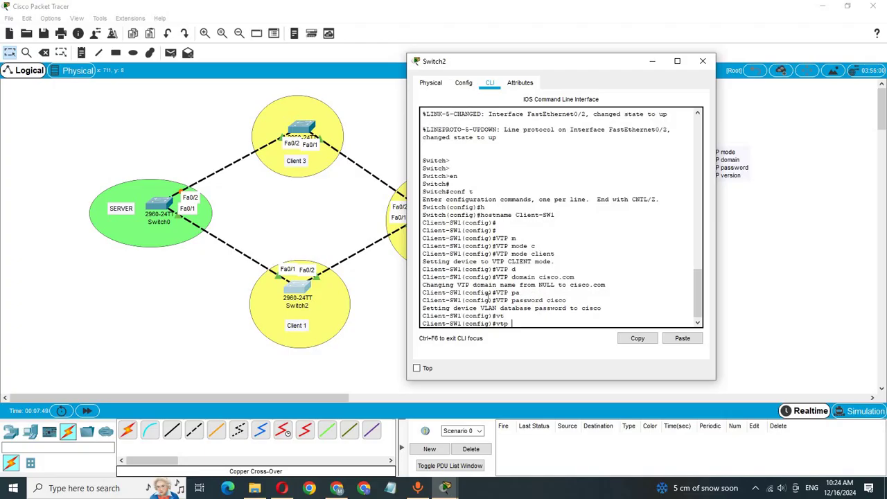
{"action": "type", "text": "er"}
{"action": "key", "text": "BackSpace"}
{"action": "key", "text": "BackSpace"}
{"action": "type", "text": "ver"}
{"action": "key", "text": "Tab"}
{"action": "type", "text": "2"}
{"action": "key", "text": "Return"}
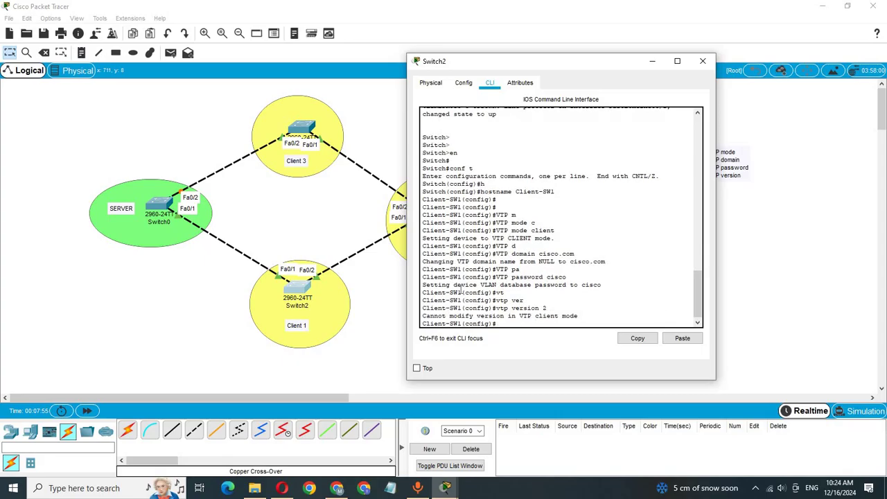
Save the configuration with do wr and close the Switch2 window
{"action": "key", "text": "Return"}
{"action": "key", "text": "Return"}
{"action": "key", "text": "Return"}
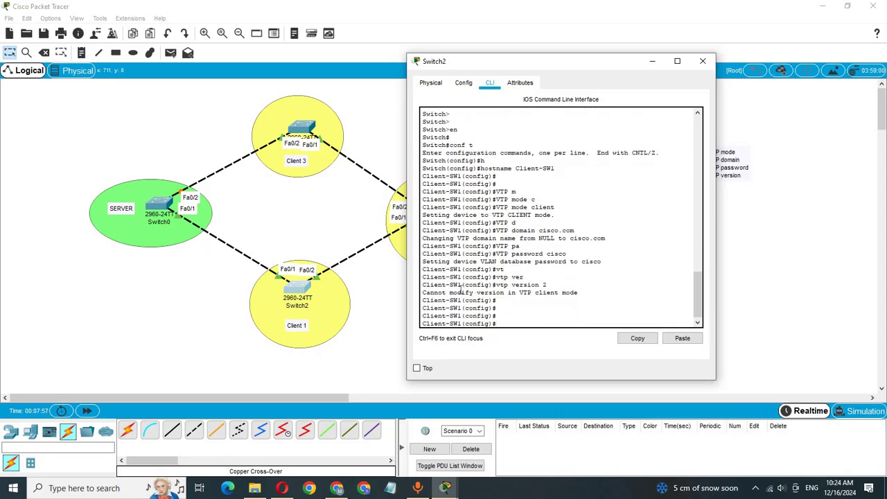
{"action": "type", "text": "do e"}
{"action": "key", "text": "BackSpace"}
{"action": "type", "text": "r"}
{"action": "key", "text": "Return"}
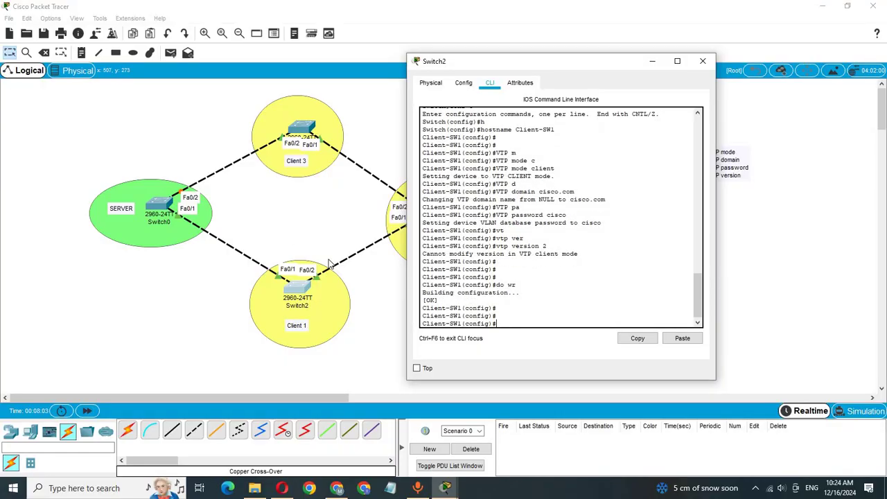
{"action": "left_click", "coordinate": [398, 315]}
Grab the VTP note lines from the canvas and start the Notepad script with en, conf t, hostname Client-SW2
{"action": "double_click", "coordinate": [724, 173]}
{"action": "left_click_drag", "start_coordinate": [743, 174], "coordinate": [704, 149]}
{"action": "key", "text": "ctrl+c"}
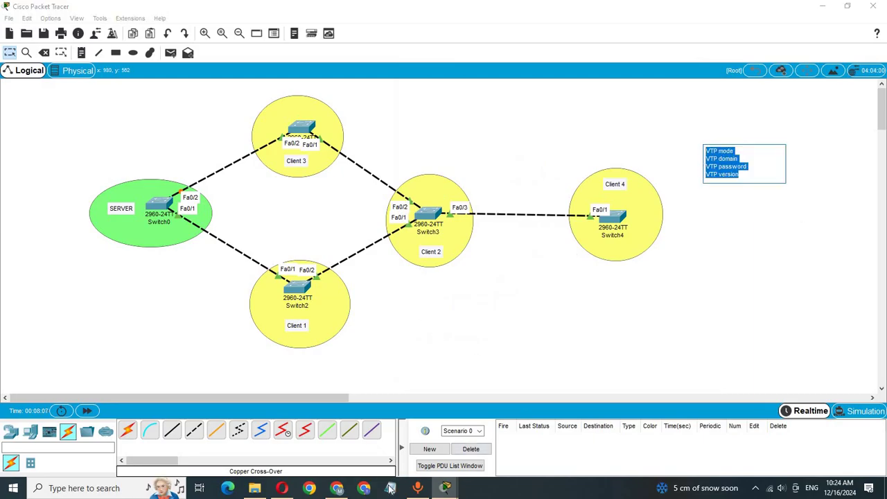
{"action": "left_click", "coordinate": [438, 356]}
{"action": "left_click", "coordinate": [390, 487]}
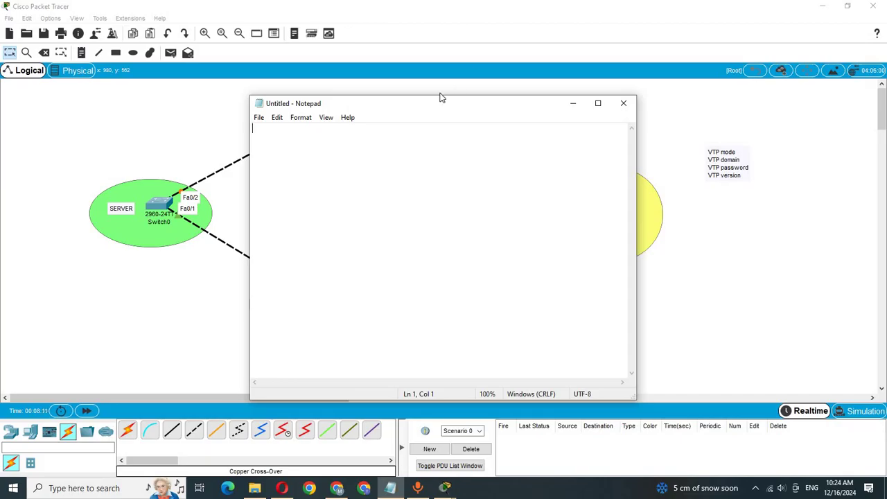
{"action": "left_click_drag", "start_coordinate": [439, 102], "coordinate": [565, 97]}
{"action": "type", "text": "en "}
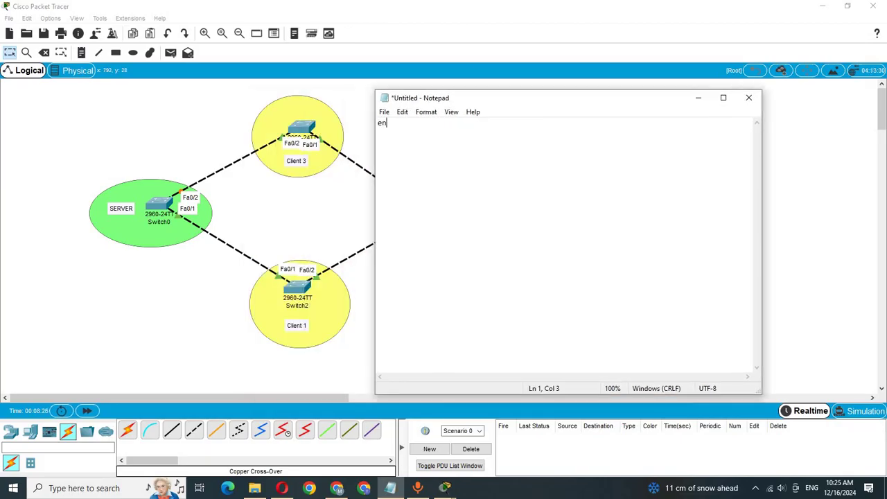
{"action": "type", "text": "conf t "}
{"action": "type", "text": "host"}
{"action": "type", "text": "name"}
{"action": "type", "text": " Clien"}
{"action": "type", "text": "t-"}
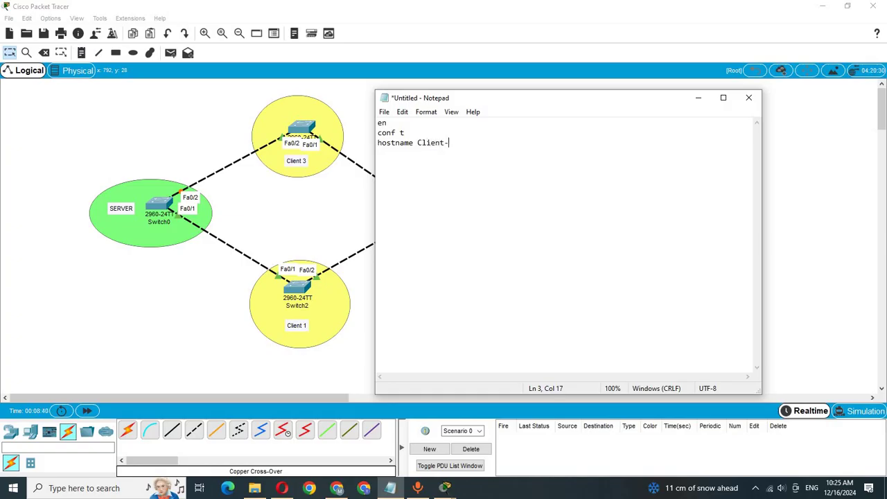
{"action": "type", "text": "SW2"}
{"action": "key", "text": "Return"}
{"action": "key", "text": "ctrl+v"}
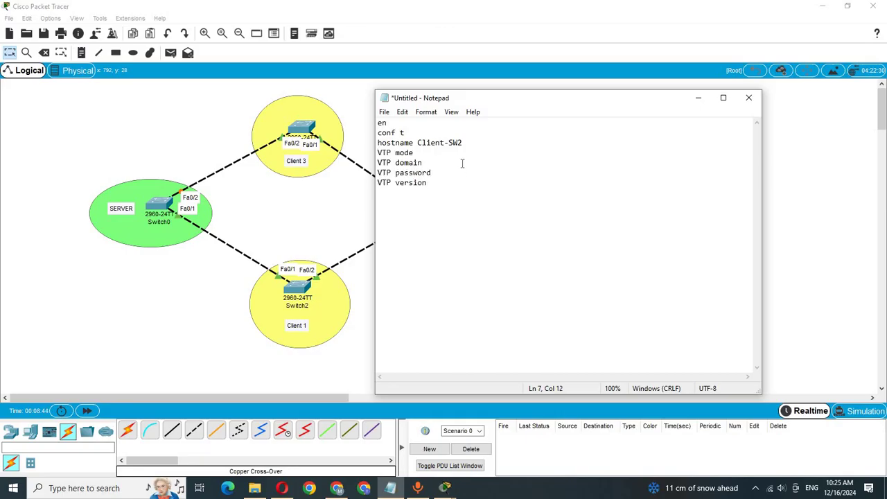
{"action": "left_click", "coordinate": [458, 153]}
{"action": "type", "text": "clie"}
{"action": "type", "text": "nt"}
{"action": "type", "text": "cisco"}
{"action": "type", "text": ".com"}
{"action": "left_click", "coordinate": [452, 177]}
{"action": "type", "text": "cis"}
{"action": "type", "text": "co"}
{"action": "type", "text": " 2"}
{"action": "left_click_drag", "start_coordinate": [436, 183], "coordinate": [378, 123]}
{"action": "right_click", "coordinate": [408, 151]}
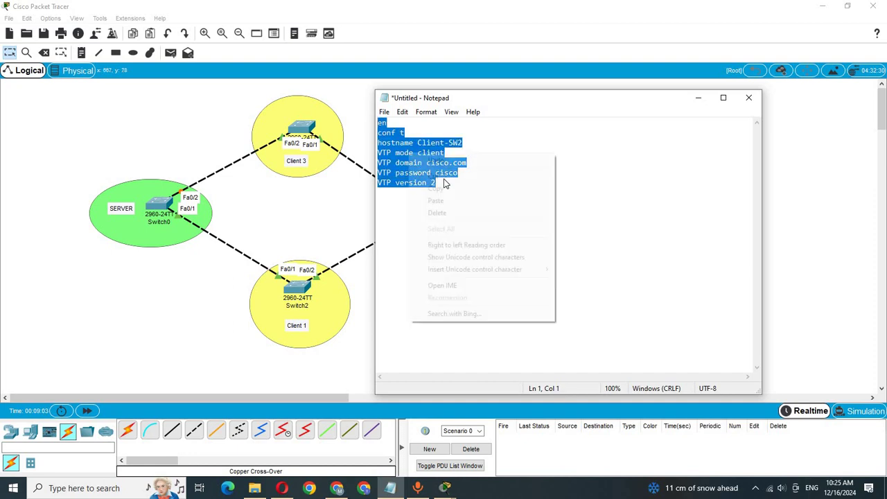
{"action": "left_click", "coordinate": [444, 187]}
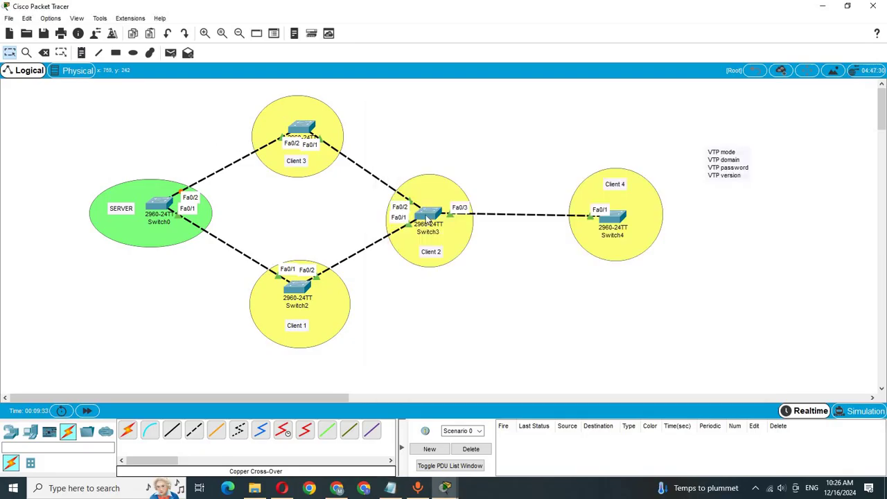
Paste the Client-SW2 script into Switch3's CLI and save it with do wr
{"action": "left_click", "coordinate": [428, 217]}
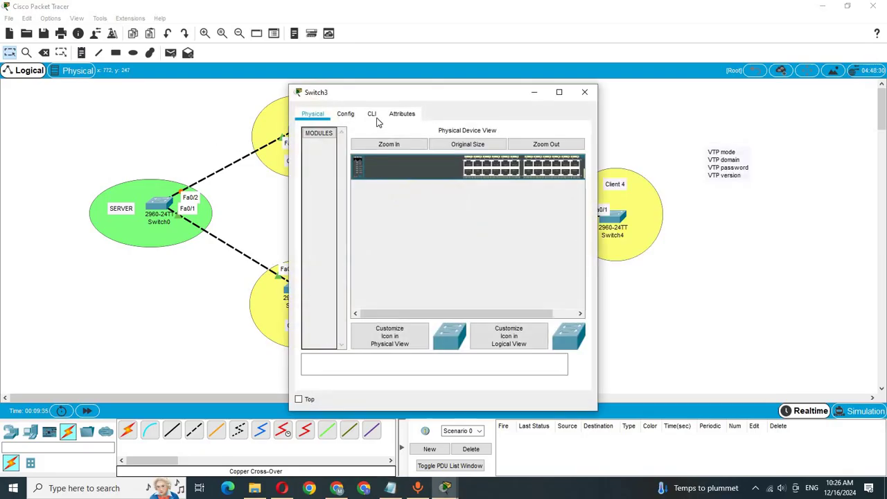
{"action": "left_click", "coordinate": [371, 114]}
{"action": "left_click", "coordinate": [424, 318]}
{"action": "key", "text": "Return"}
{"action": "key", "text": "Return"}
{"action": "key", "text": "Return"}
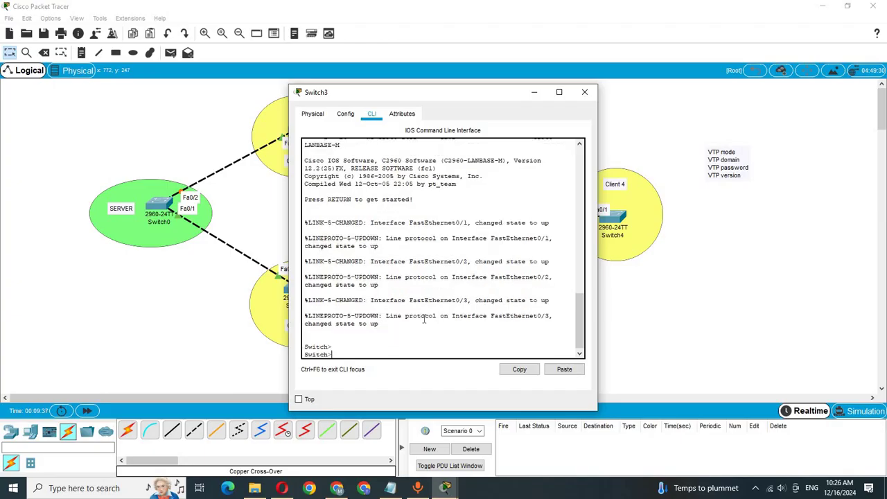
{"action": "left_click", "coordinate": [564, 372]}
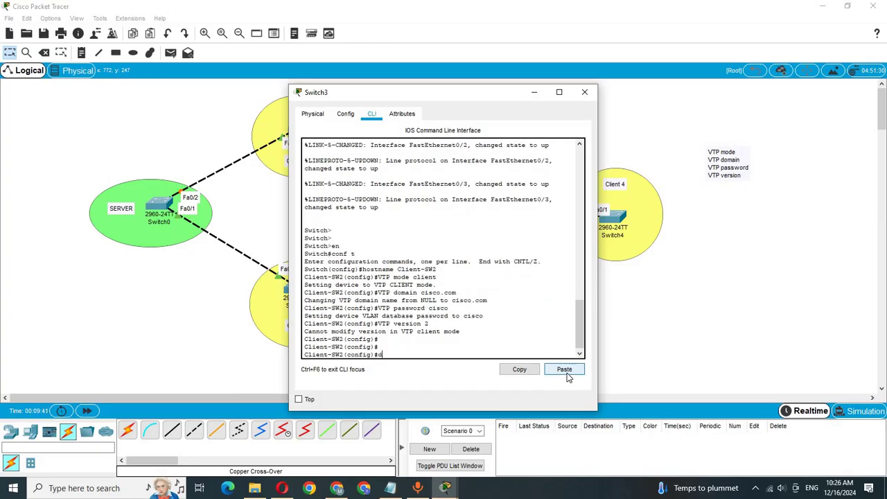
{"action": "type", "text": "o wr"}
{"action": "key", "text": "Return"}
{"action": "key", "text": "Return"}
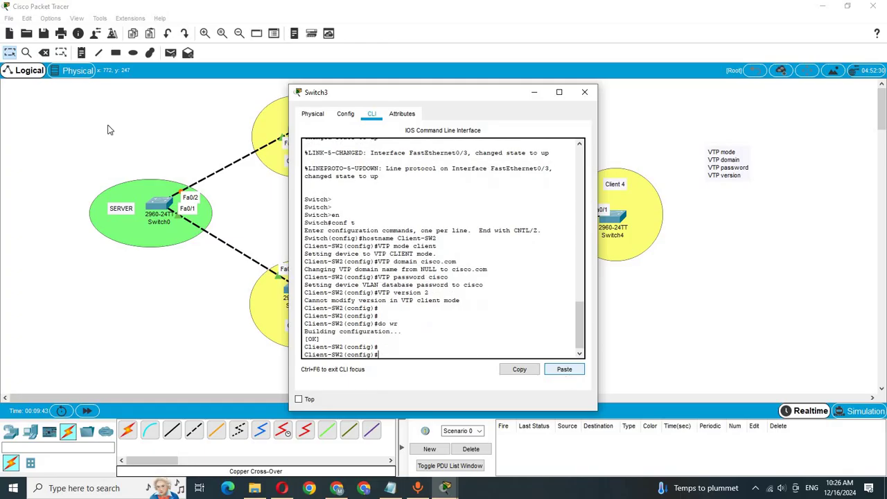
{"action": "left_click", "coordinate": [422, 335]}
Change the Notepad script's hostname to Client-SW3 and select the whole script
{"action": "left_click", "coordinate": [390, 488]}
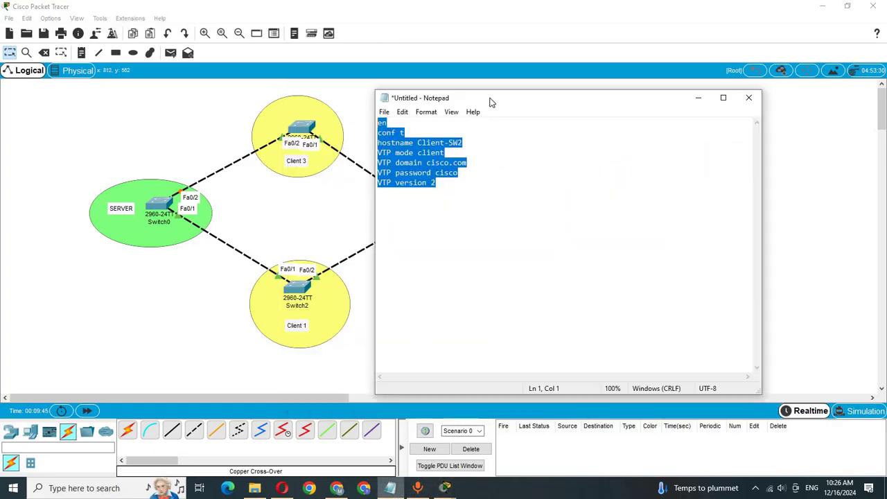
{"action": "left_click", "coordinate": [467, 144]}
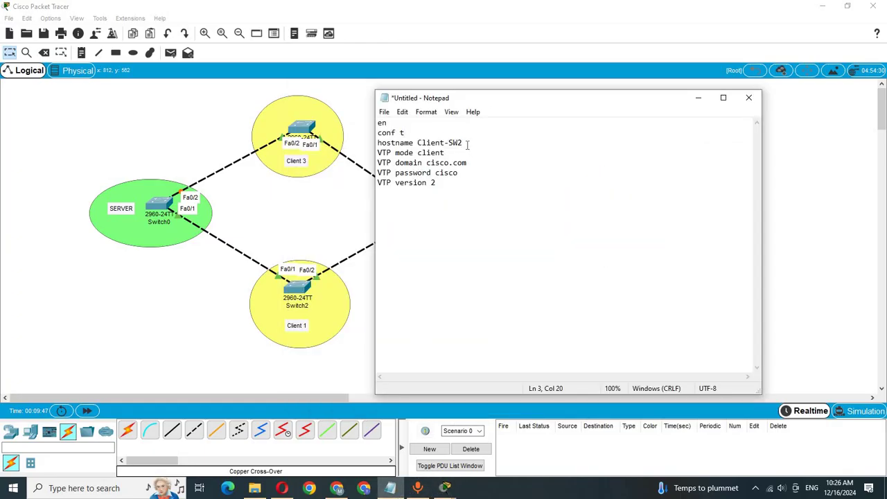
{"action": "key", "text": "BackSpace"}
{"action": "type", "text": "3"}
{"action": "left_click_drag", "start_coordinate": [458, 184], "coordinate": [350, 120]}
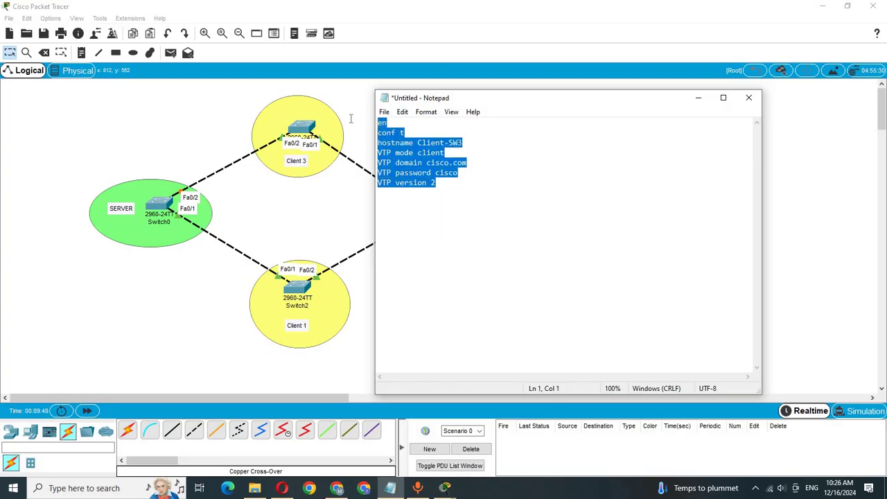
{"action": "left_click", "coordinate": [169, 121]}
Paste the Client-SW3 script into Switch1's CLI and save it with do wr
{"action": "left_click", "coordinate": [301, 130]}
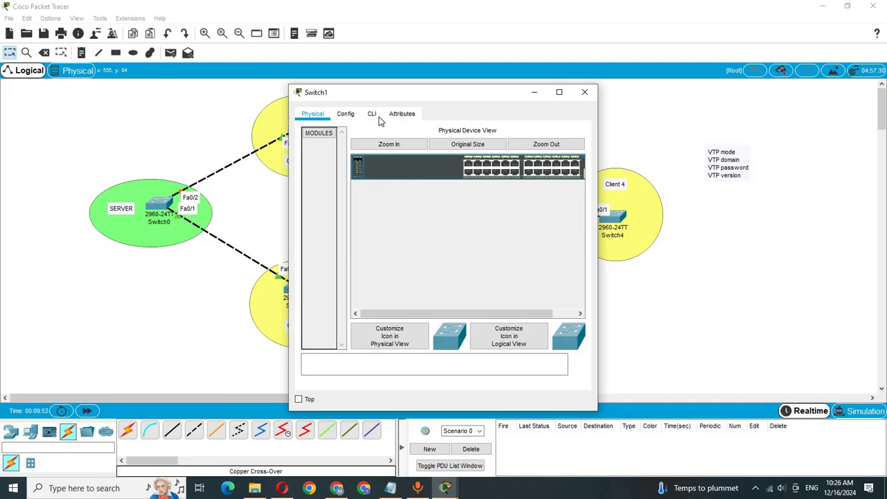
{"action": "left_click", "coordinate": [372, 113]}
{"action": "key", "text": "Return"}
{"action": "key", "text": "Return"}
{"action": "key", "text": "Return"}
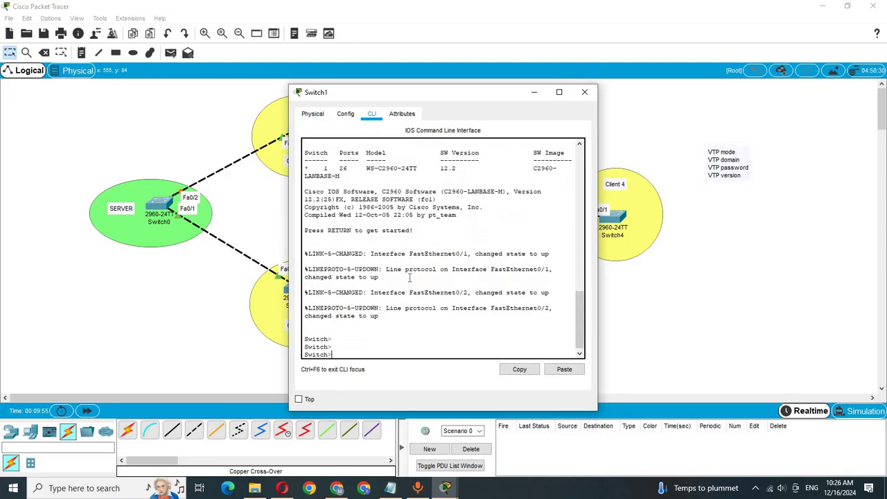
{"action": "left_click", "coordinate": [564, 369]}
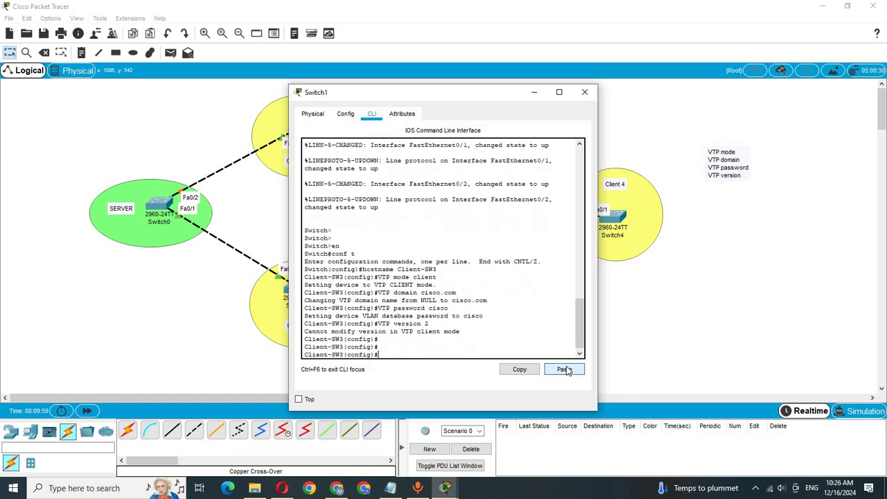
{"action": "type", "text": "do wr"}
{"action": "key", "text": "Return"}
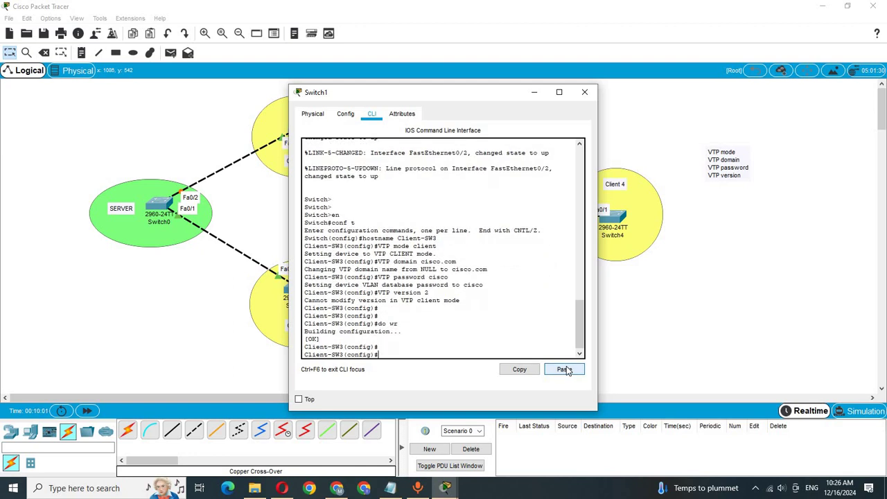
{"action": "left_click", "coordinate": [129, 219]}
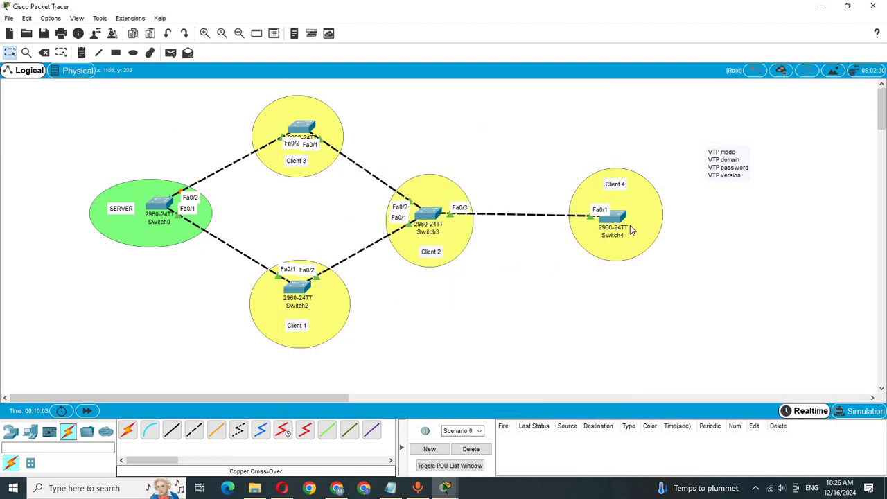
Change the Notepad script's hostname to Client-SW4 and select the whole script
{"action": "left_click", "coordinate": [621, 220]}
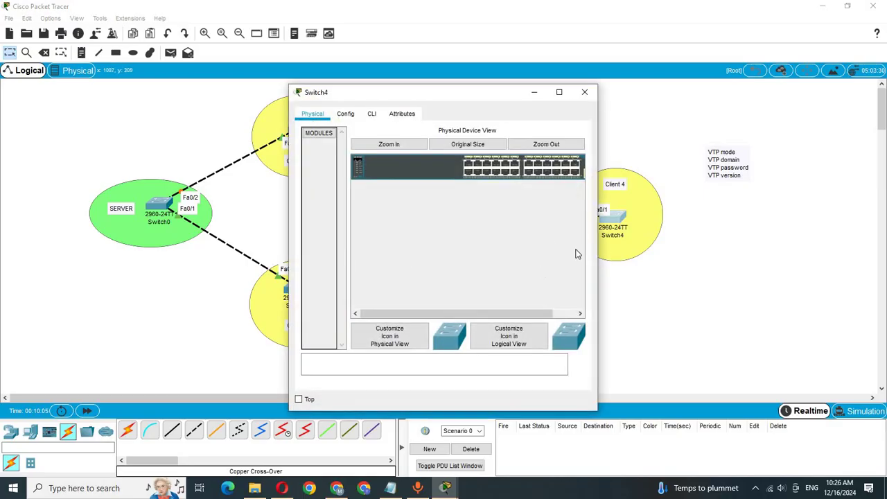
{"action": "left_click", "coordinate": [392, 489]}
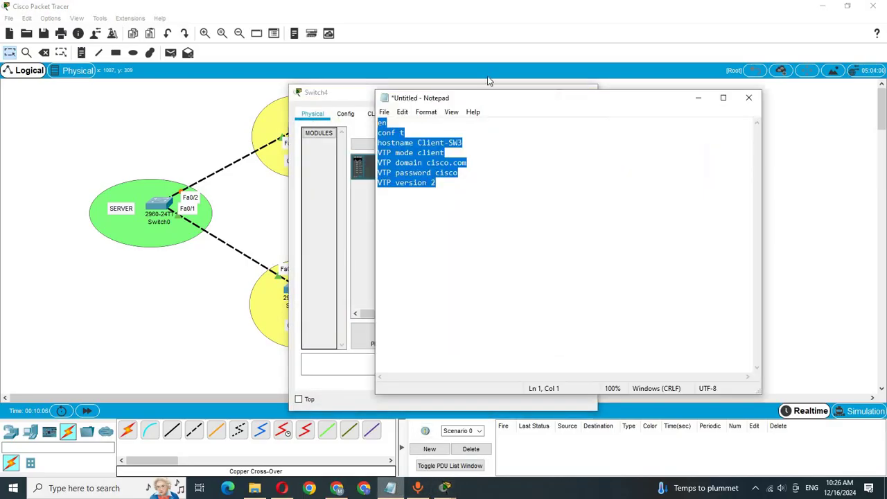
{"action": "left_click", "coordinate": [461, 143]}
{"action": "key", "text": "BackSpace"}
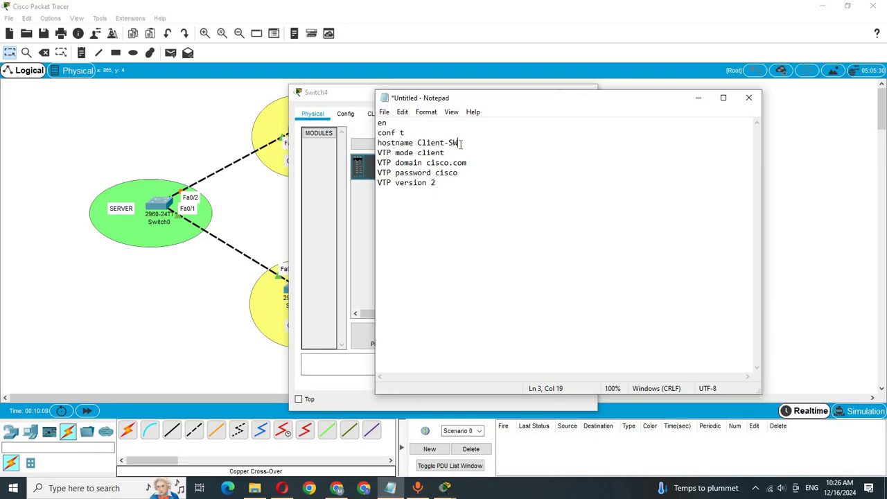
{"action": "type", "text": "4"}
{"action": "key", "text": "ctrl+a"}
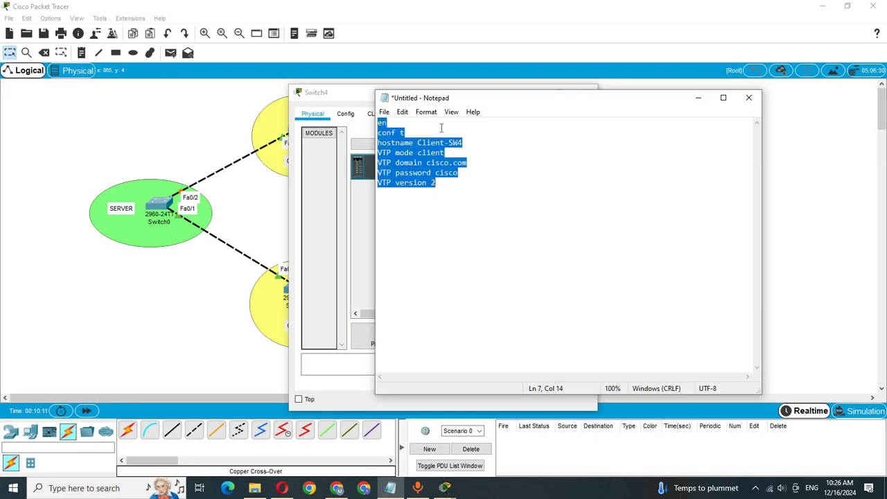
Paste the Client-SW4 script into Switch4's CLI and return to the topology
{"action": "left_click", "coordinate": [198, 137]}
{"action": "left_click", "coordinate": [621, 219]}
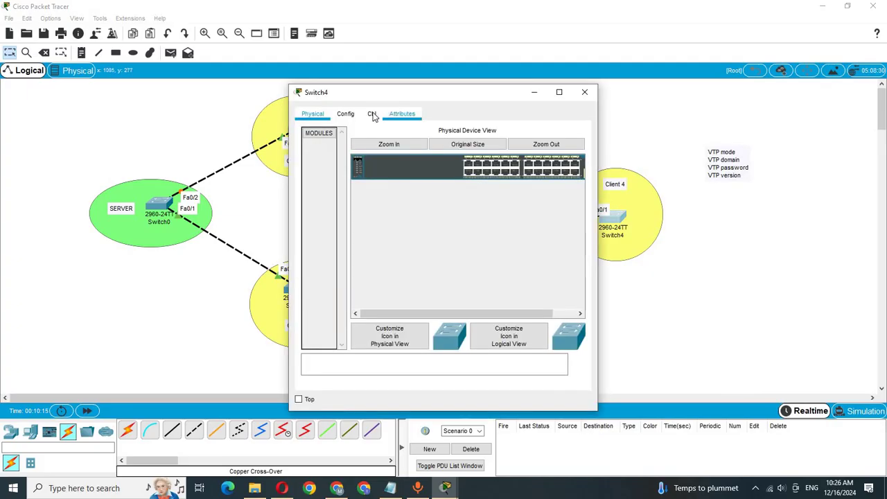
{"action": "left_click", "coordinate": [373, 115]}
{"action": "key", "text": "Return"}
{"action": "key", "text": "Return"}
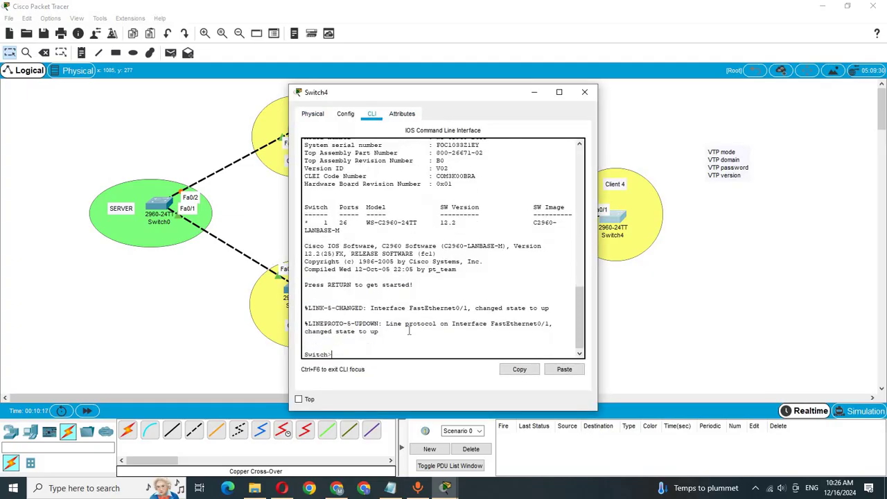
{"action": "left_click", "coordinate": [551, 372]}
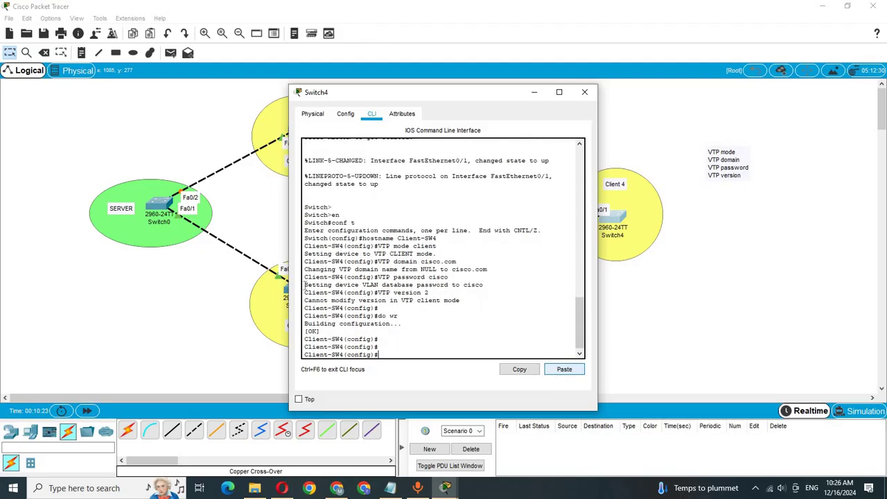
{"action": "left_click", "coordinate": [183, 138]}
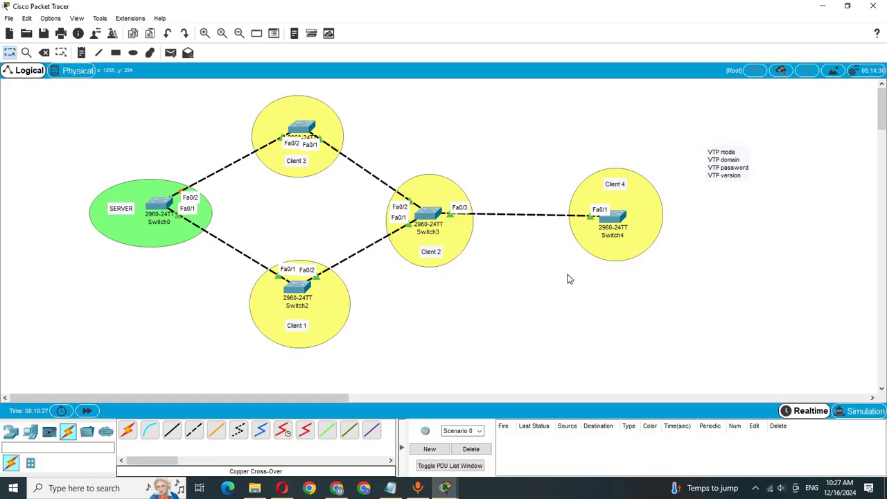
Open the command-line console of Switch0 in the SERVER area
{"action": "left_click", "coordinate": [147, 193]}
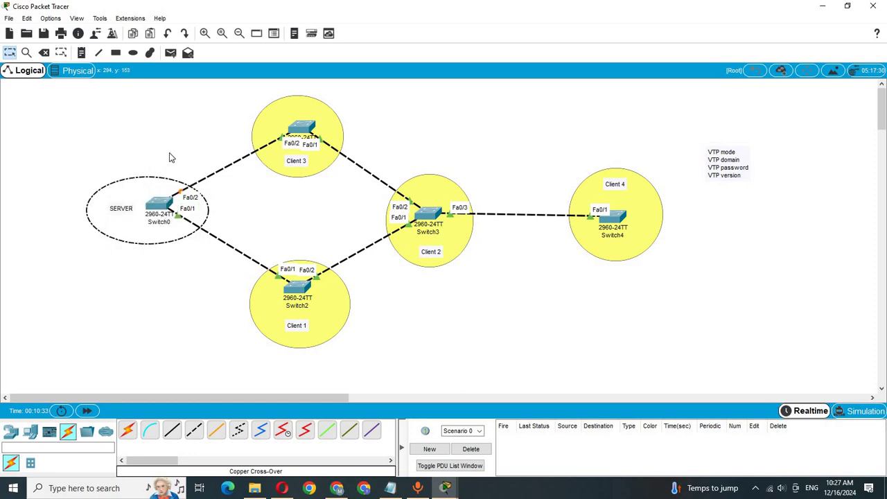
{"action": "left_click", "coordinate": [196, 233]}
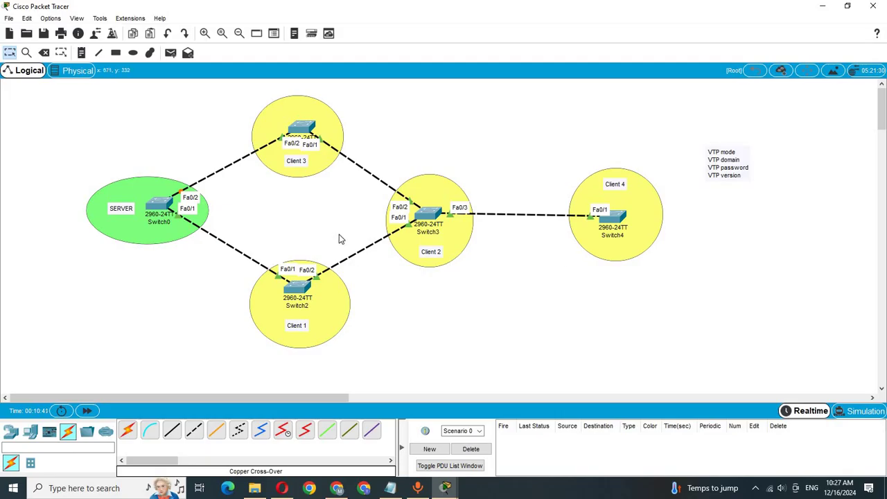
{"action": "left_click", "coordinate": [159, 203]}
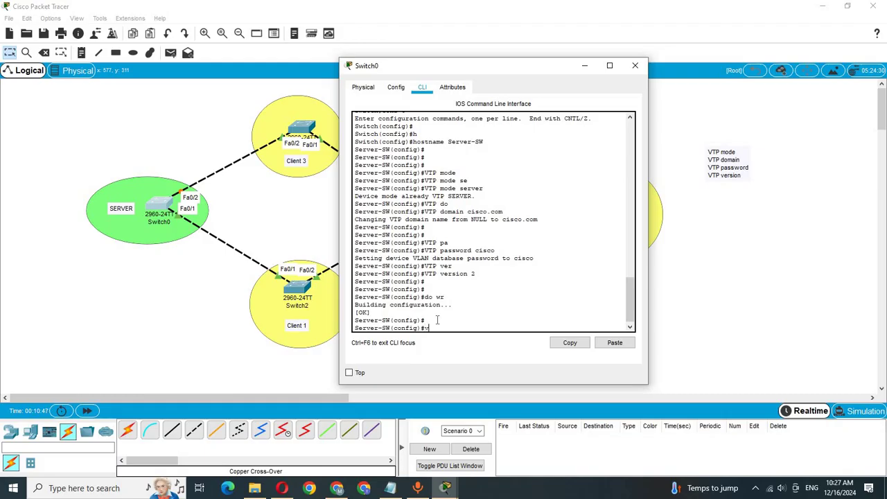
Create VLAN 10 and name it IT on the server switch
{"action": "type", "text": "vlan 10"}
{"action": "key", "text": "Return"}
{"action": "type", "text": "name I"}
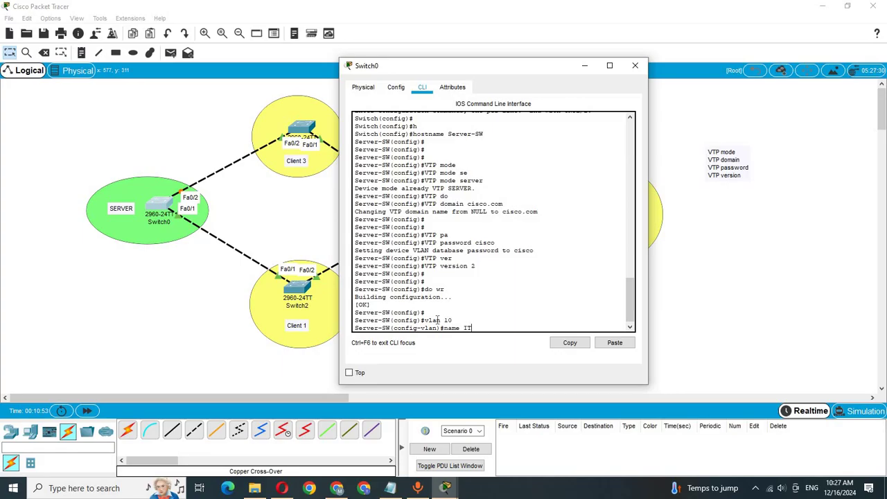
{"action": "type", "text": "T"}
{"action": "key", "text": "Return"}
{"action": "key", "text": "Return"}
{"action": "type", "text": "exit"}
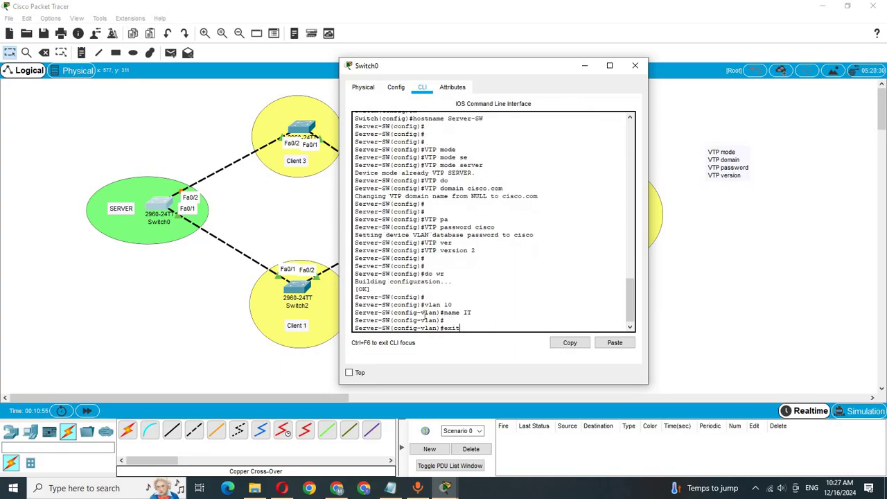
{"action": "key", "text": "Return"}
{"action": "key", "text": "Return"}
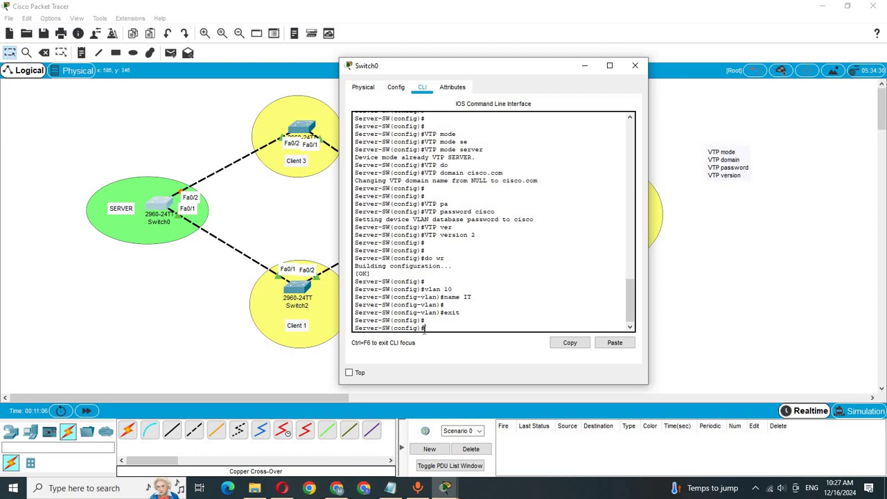
Run do sh vlan to confirm VLAN 10 IT is listed, then close the console
{"action": "type", "text": "do sh vlan"}
{"action": "key", "text": "Return"}
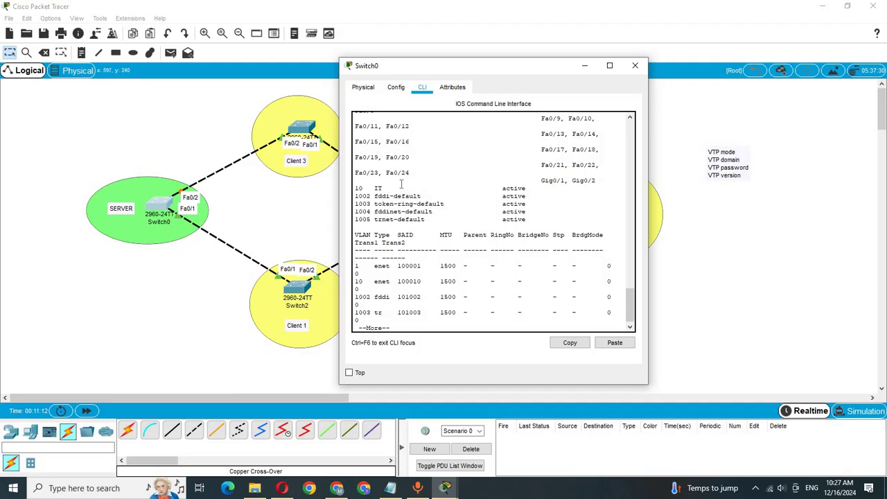
{"action": "left_click_drag", "start_coordinate": [399, 186], "coordinate": [355, 188]}
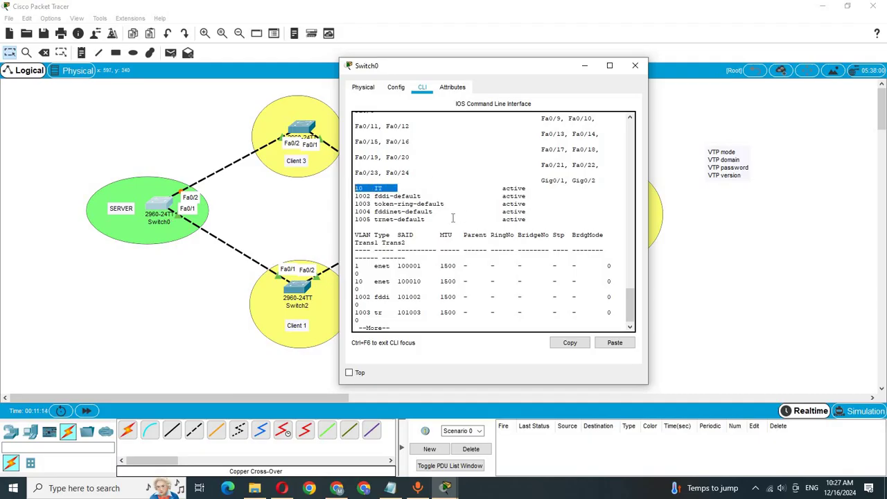
{"action": "left_click", "coordinate": [201, 146]}
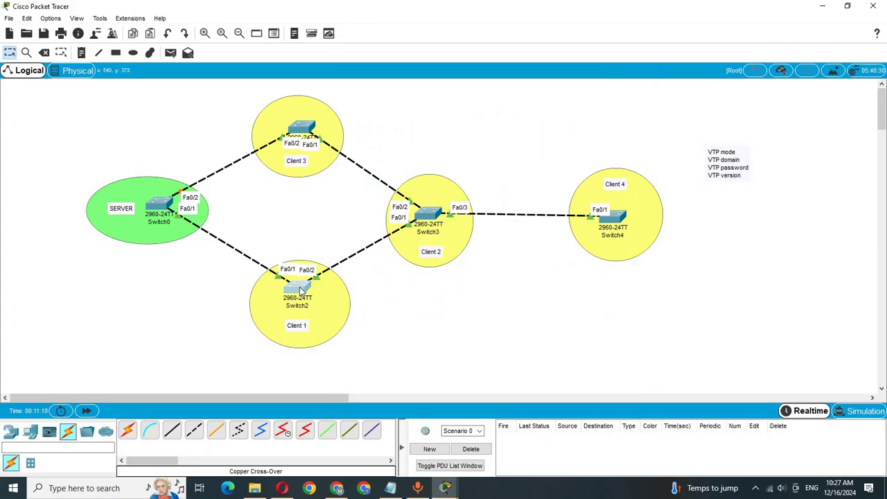
Run do sh vlan on Switch2 to check whether VLAN 10 has arrived
{"action": "left_click", "coordinate": [300, 290]}
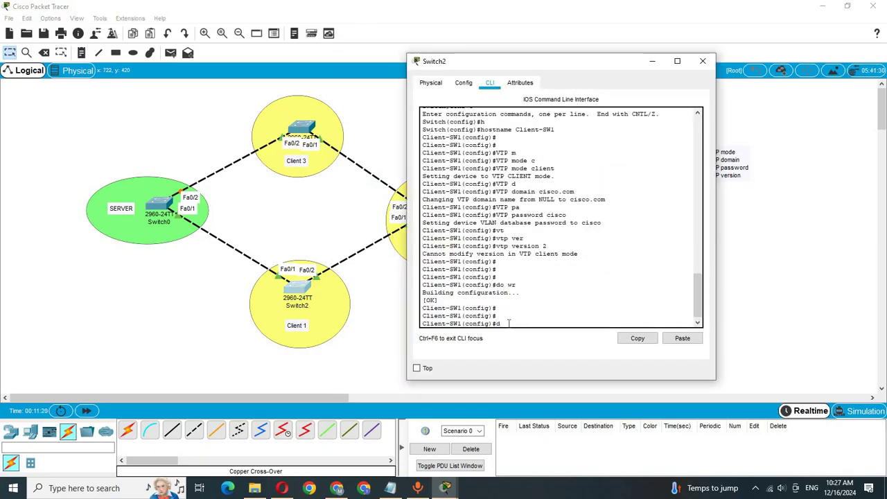
{"action": "type", "text": "do sh vlan"}
{"action": "key", "text": "Return"}
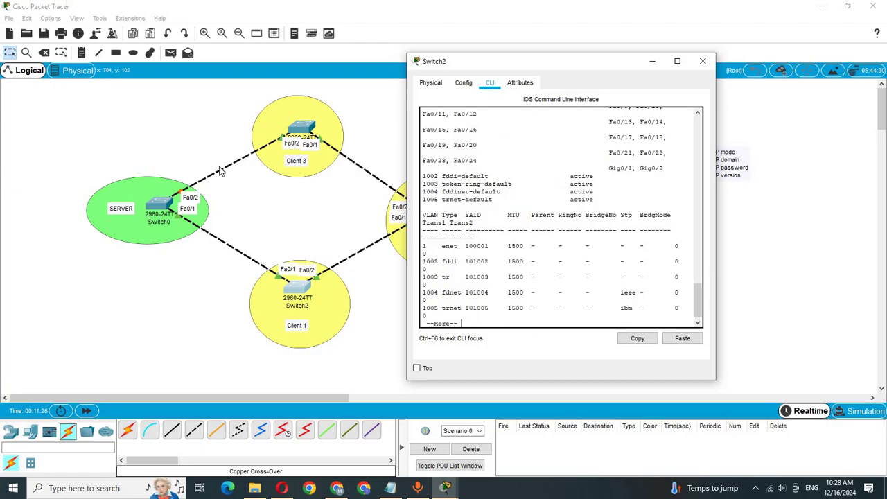
Reopen Switch0's console and page through the rest of its VLAN output
{"action": "left_click", "coordinate": [160, 206]}
{"action": "left_click", "coordinate": [161, 205]}
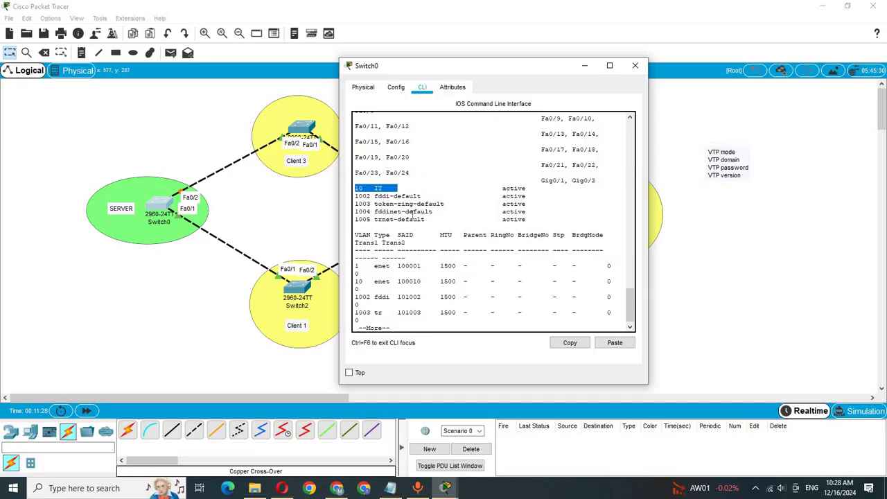
{"action": "left_click", "coordinate": [425, 315]}
{"action": "key", "text": "space"}
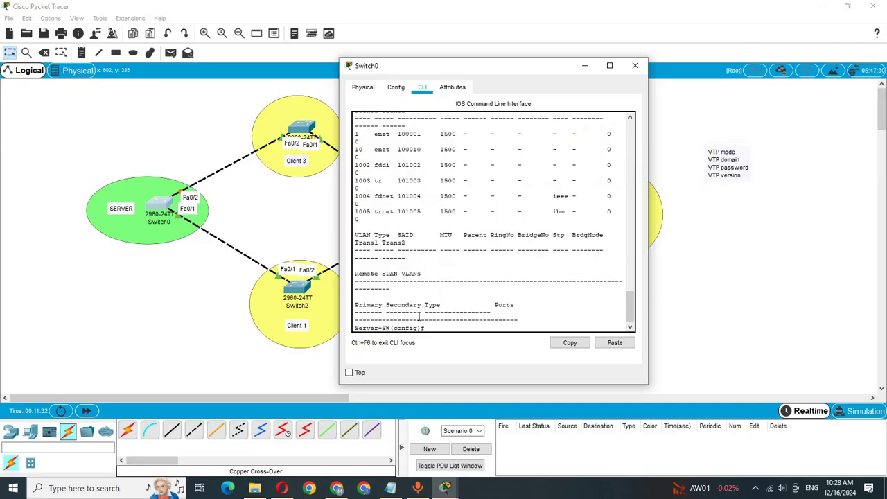
Create VLAN 20 named HR and VLAN 30 named FIN on the server switch
{"action": "type", "text": "vlan 20"}
{"action": "key", "text": "Return"}
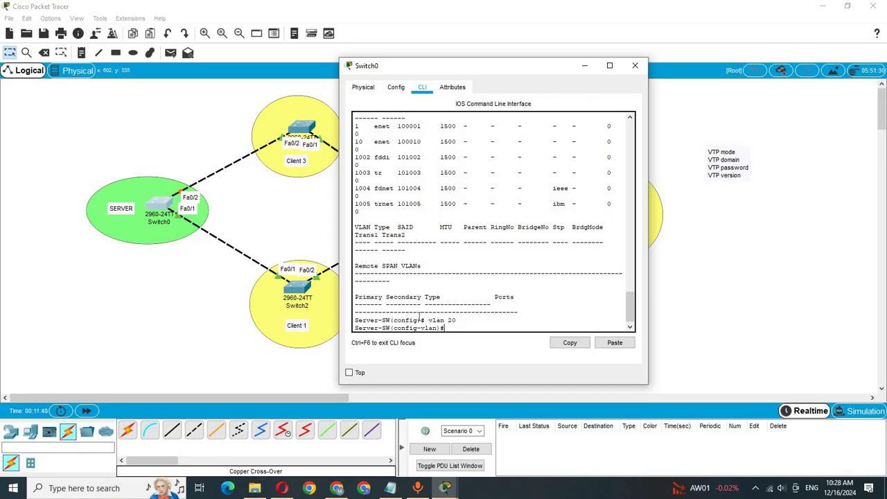
{"action": "type", "text": "name HR"}
{"action": "key", "text": "Return"}
{"action": "key", "text": "Return"}
{"action": "key", "text": "Return"}
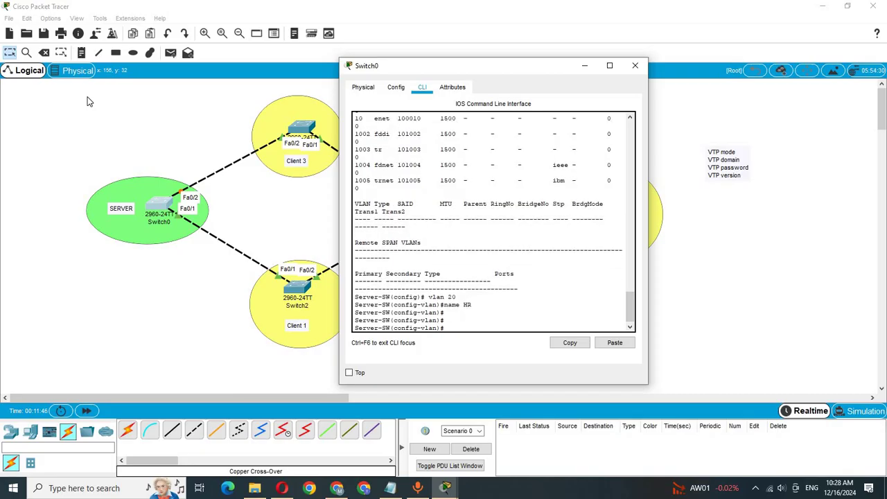
{"action": "type", "text": "exit"}
{"action": "key", "text": "Return"}
{"action": "key", "text": "Return"}
{"action": "type", "text": "ver-SW(config)#v"}
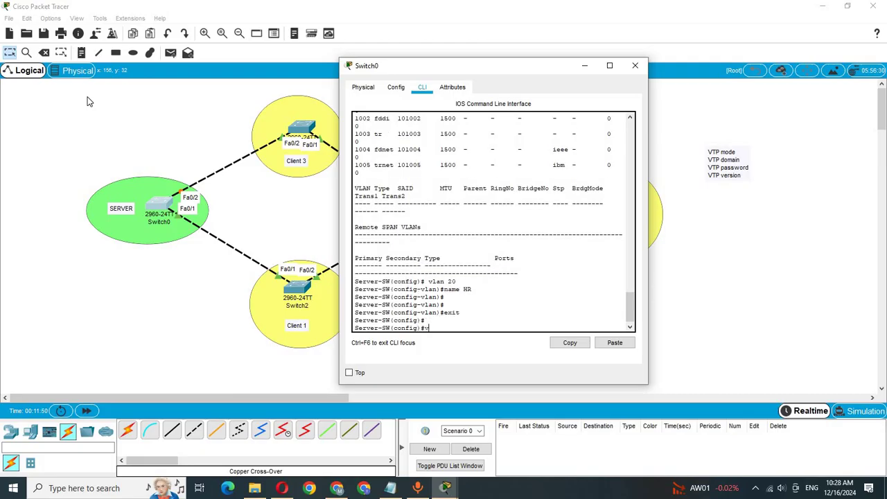
{"action": "type", "text": "lan"}
{"action": "type", "text": "30"}
{"action": "key", "text": "Return"}
{"action": "type", "text": "n"}
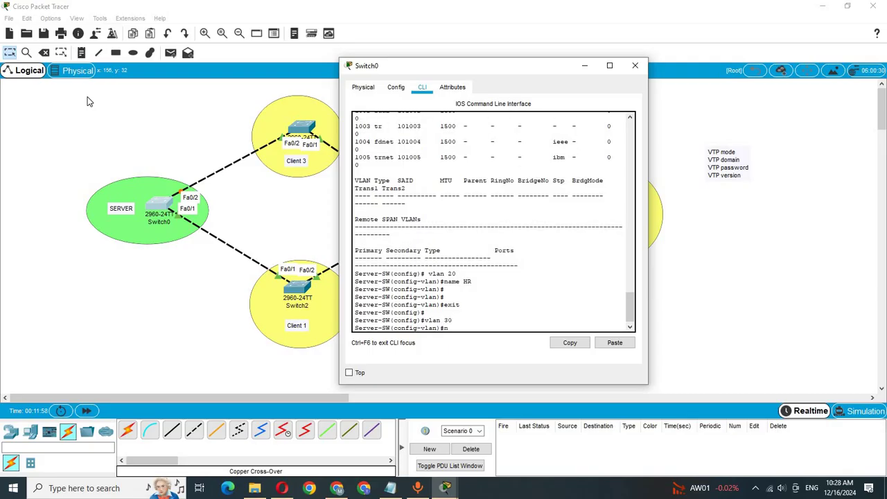
{"action": "type", "text": "ame FIN"}
{"action": "key", "text": "Return"}
{"action": "key", "text": "Return"}
{"action": "key", "text": "Return"}
{"action": "key", "text": "Return"}
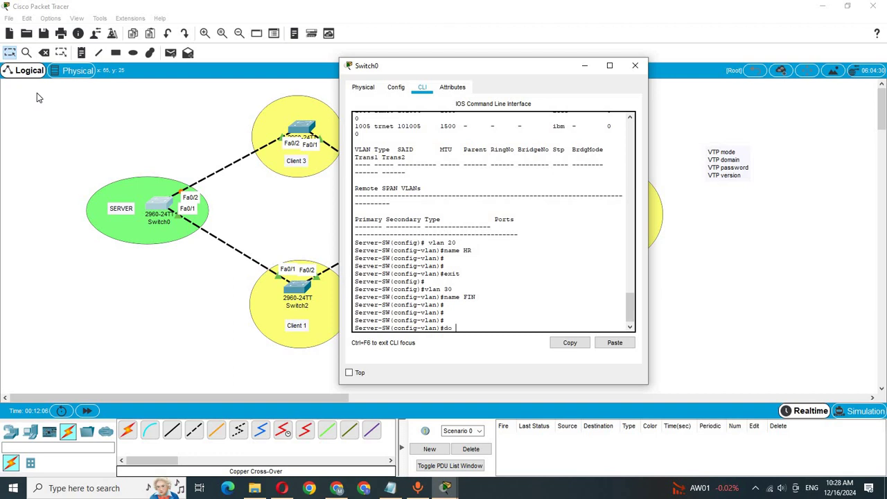
Run do sh vlan to confirm VLANs 10 IT, 20 HR and 30 FIN are listed
{"action": "type", "text": "do sh v"}
{"action": "type", "text": "lan"}
{"action": "key", "text": "Return"}
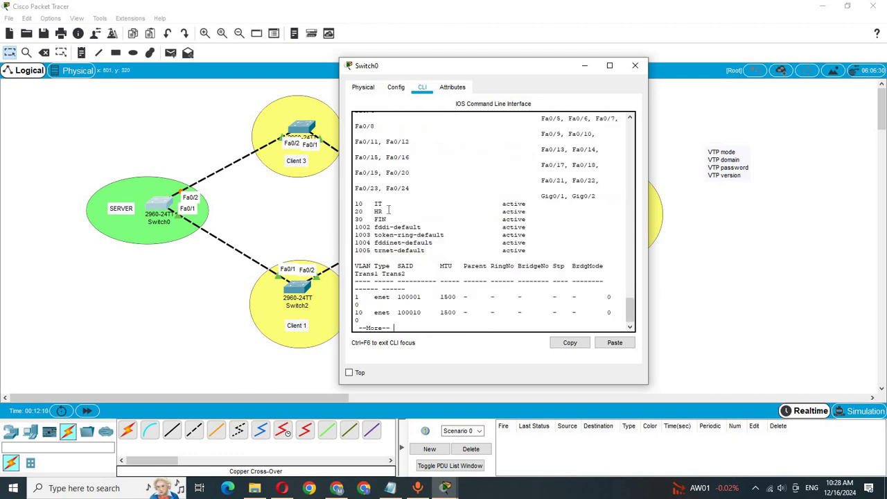
{"action": "left_click", "coordinate": [165, 135]}
{"action": "left_click", "coordinate": [298, 285]}
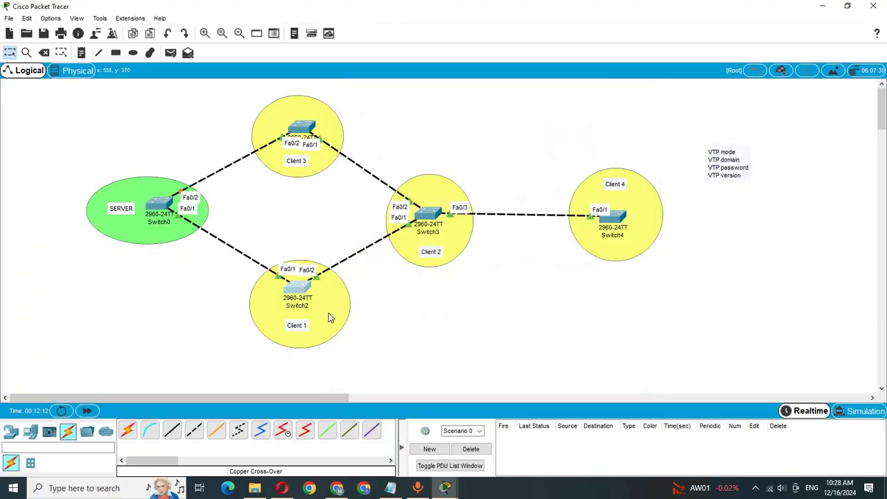
{"action": "key", "text": "space"}
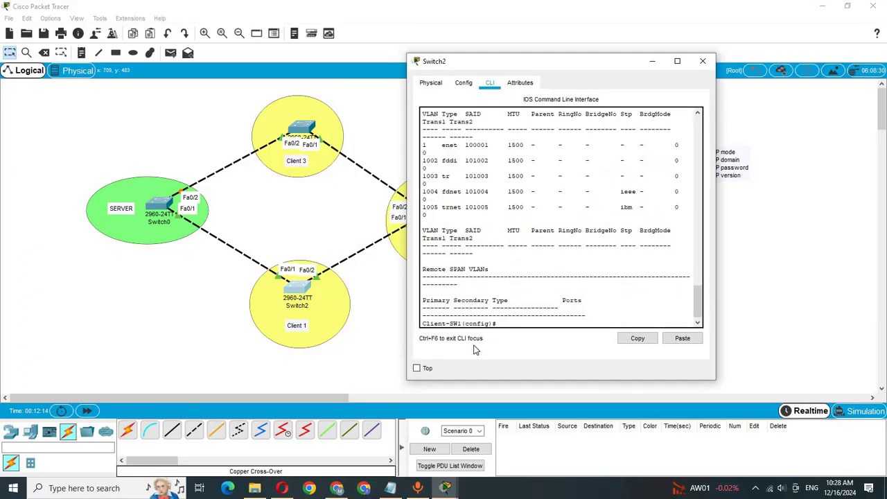
{"action": "type", "text": "do sh vlan"}
{"action": "key", "text": "Return"}
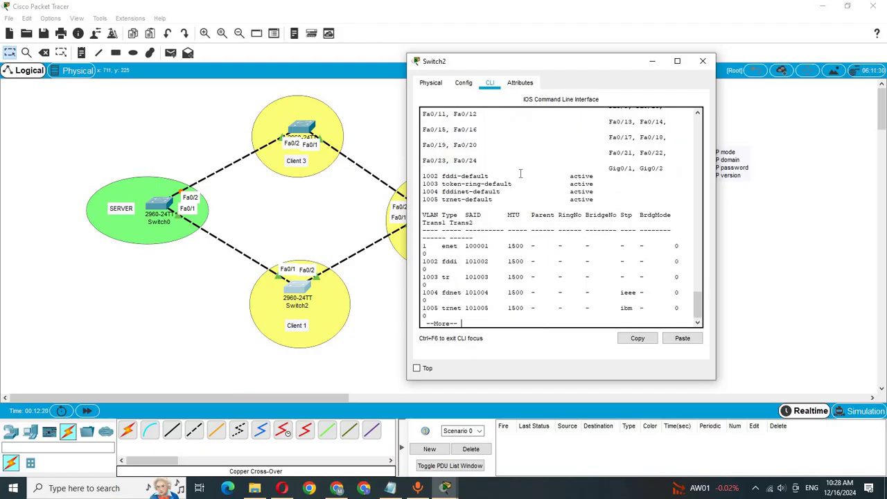
{"action": "left_click", "coordinate": [187, 135]}
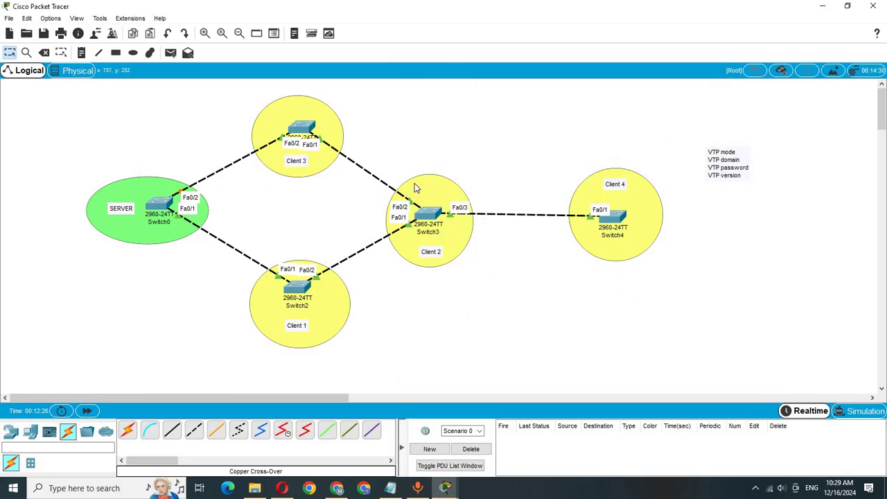
Add 'Trunk' text notes to the switch links, including the Switch3–Switch4 link
{"action": "key", "text": "n"}
{"action": "left_click", "coordinate": [213, 168]}
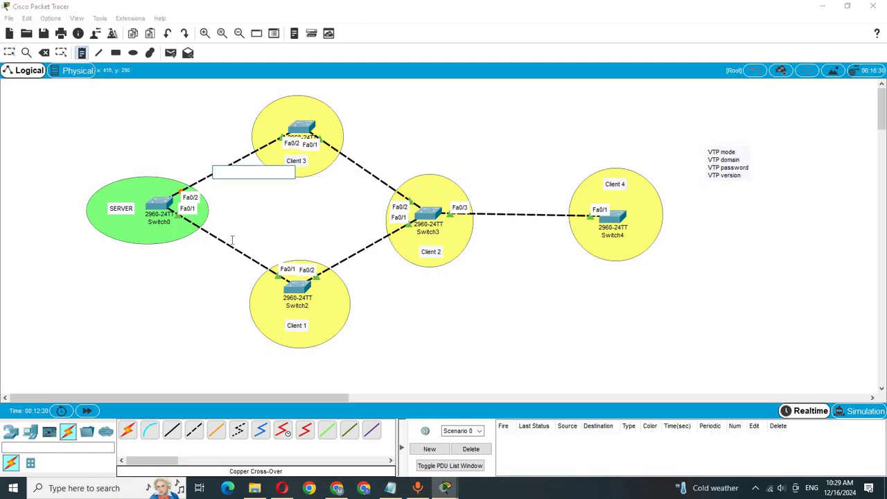
{"action": "type", "text": "Trunk"}
{"action": "key", "text": "ctrl+a"}
{"action": "key", "text": "ctrl+c"}
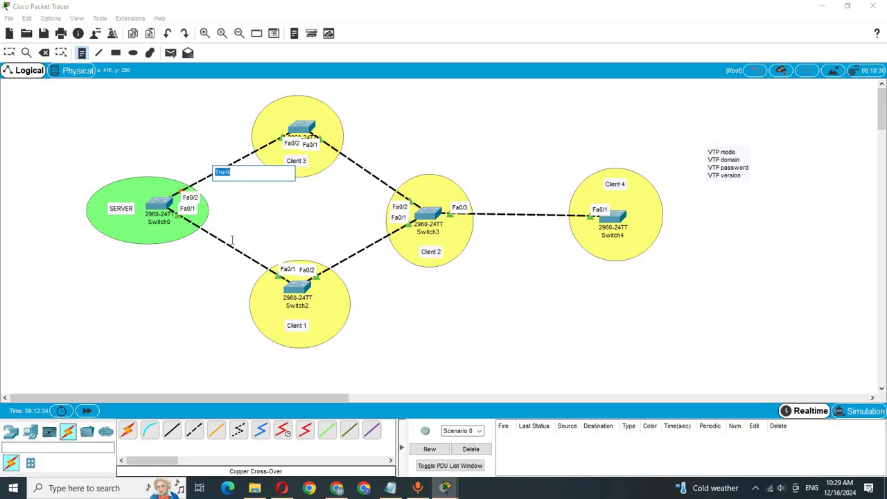
{"action": "left_click", "coordinate": [220, 243]}
{"action": "key", "text": "ctrl+v"}
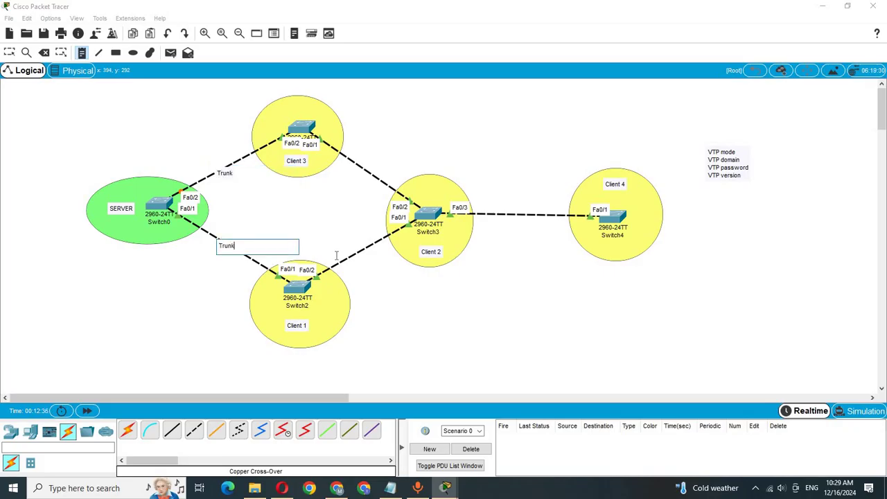
{"action": "left_click", "coordinate": [348, 255]}
{"action": "key", "text": "ctrl+v"}
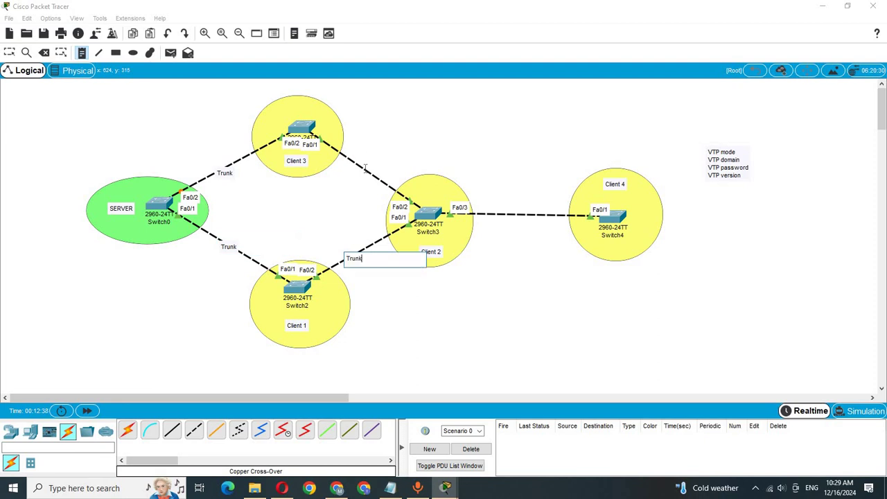
{"action": "left_click", "coordinate": [355, 164]}
{"action": "key", "text": "ctrl+v"}
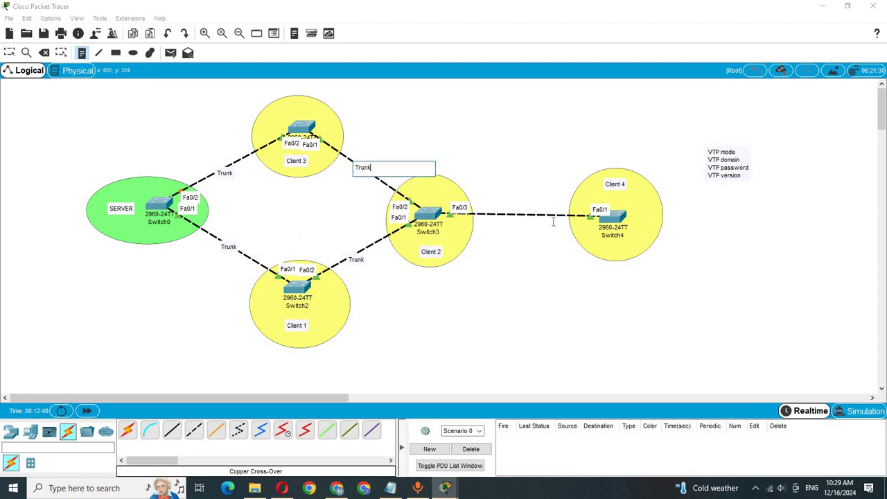
{"action": "left_click", "coordinate": [509, 217]}
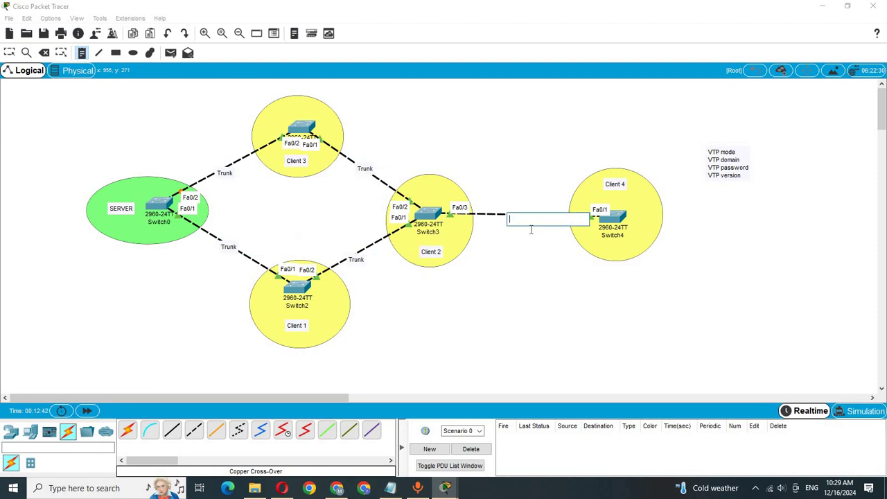
{"action": "key", "text": "ctrl+v"}
{"action": "left_click", "coordinate": [10, 53]}
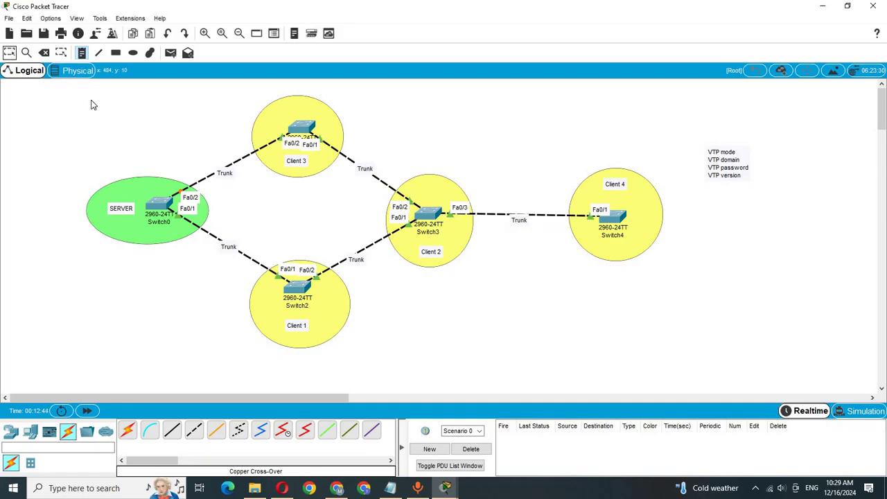
Nudge three Trunk labels slightly so they sit neatly beside their links
{"action": "left_click_drag", "start_coordinate": [227, 177], "coordinate": [224, 173]}
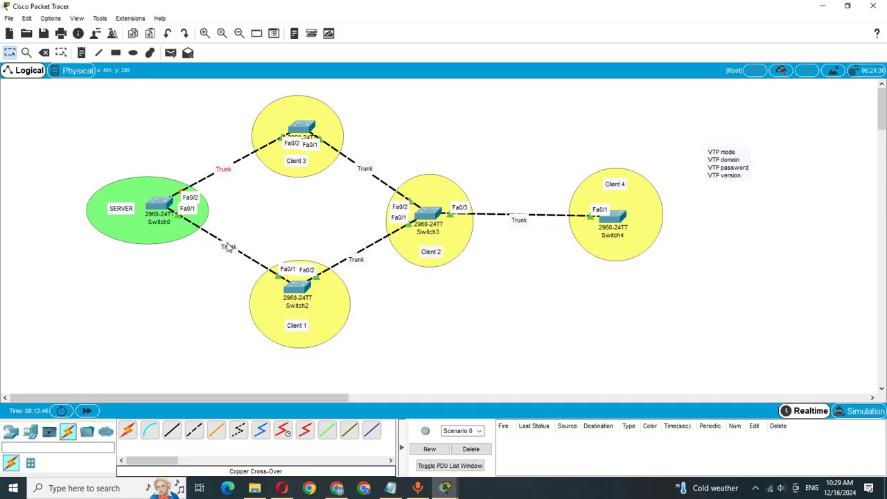
{"action": "left_click_drag", "start_coordinate": [360, 261], "coordinate": [356, 255]}
{"action": "left_click_drag", "start_coordinate": [523, 223], "coordinate": [527, 218]}
{"action": "left_click", "coordinate": [438, 133]}
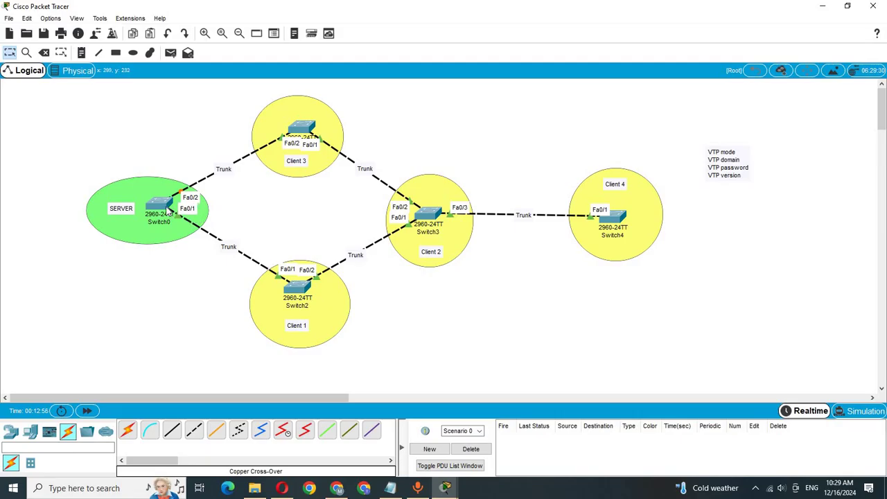
In Switch0's CLI, leave VLAN configuration and enter interface range fastEthernet 0/1-2
{"action": "left_click", "coordinate": [167, 211]}
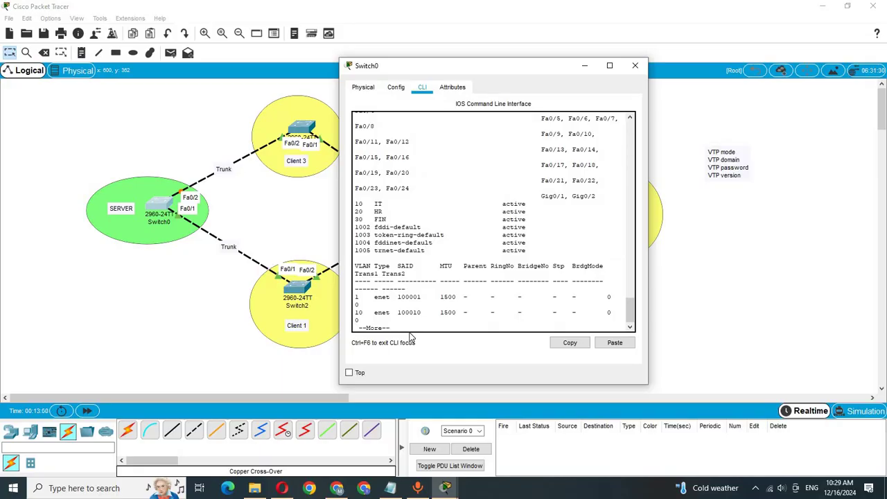
{"action": "key", "text": "space"}
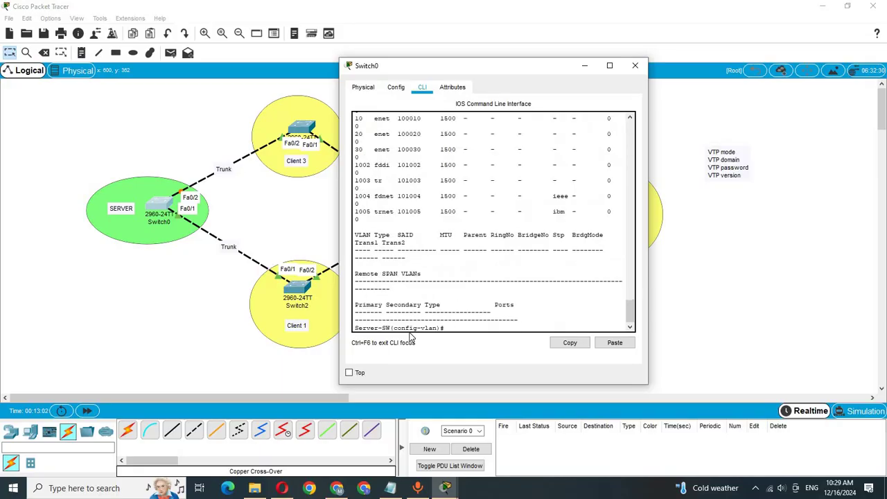
{"action": "type", "text": "exit"}
{"action": "key", "text": "Return"}
{"action": "key", "text": "Return"}
{"action": "key", "text": "Return"}
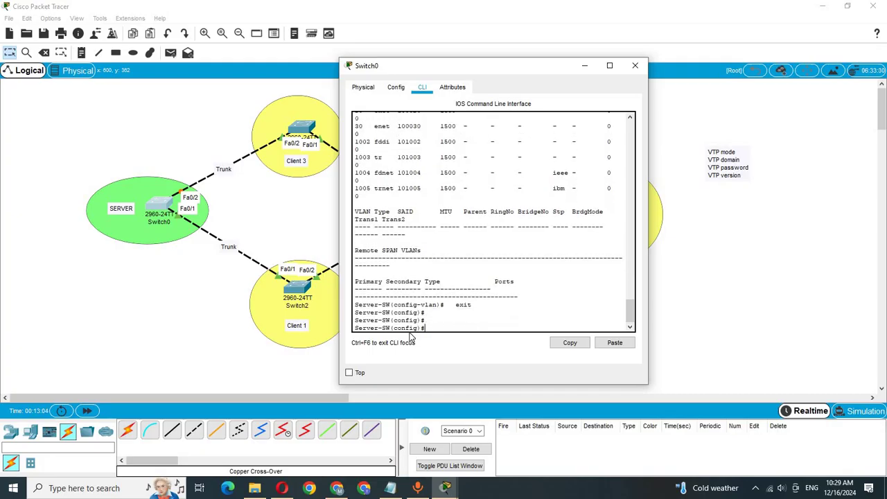
{"action": "type", "text": "in"}
{"action": "key", "text": "Tab"}
{"action": "type", "text": "r"}
{"action": "key", "text": "Tab"}
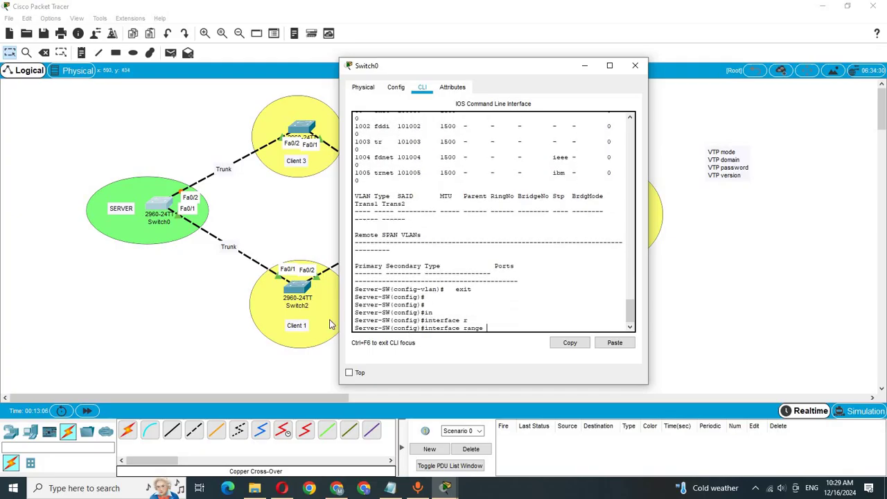
{"action": "type", "text": "f"}
{"action": "key", "text": "Tab"}
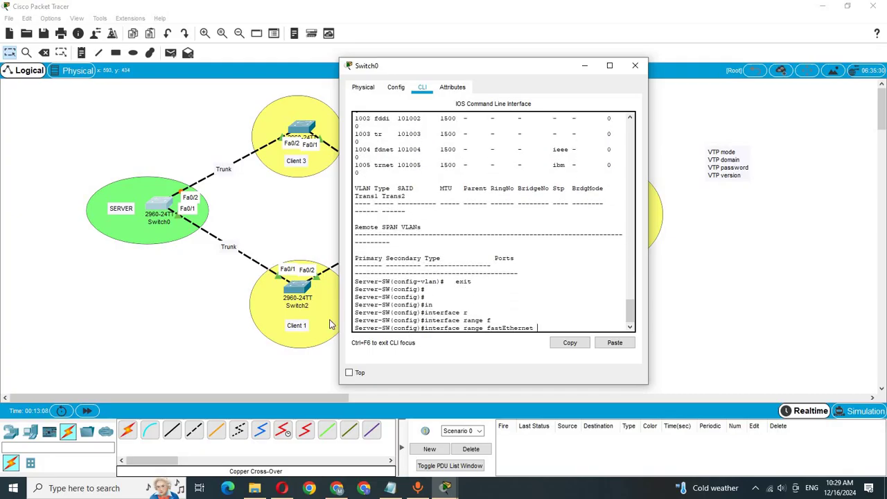
{"action": "type", "text": "0/1-2"}
{"action": "key", "text": "Return"}
{"action": "key", "text": "Return"}
{"action": "key", "text": "Return"}
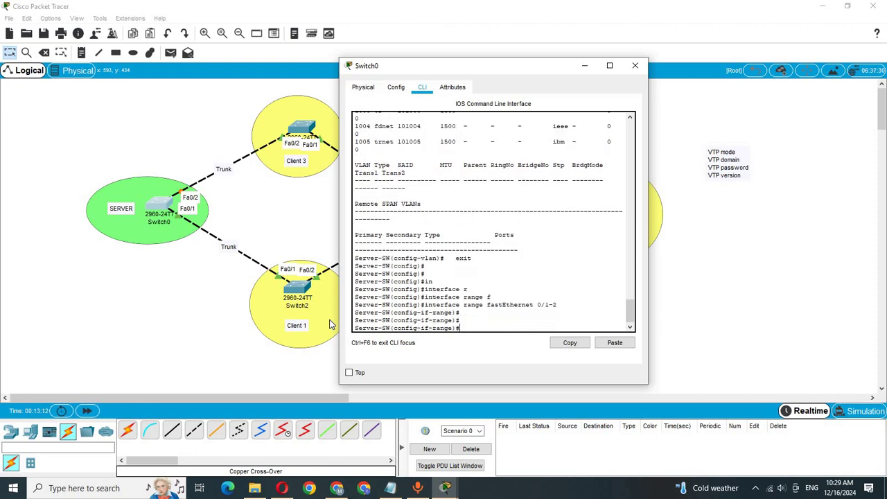
Set Fa0/1-2 to switchport mode trunk and save the configuration with do wr
{"action": "type", "text": "sw"}
{"action": "key", "text": "Tab"}
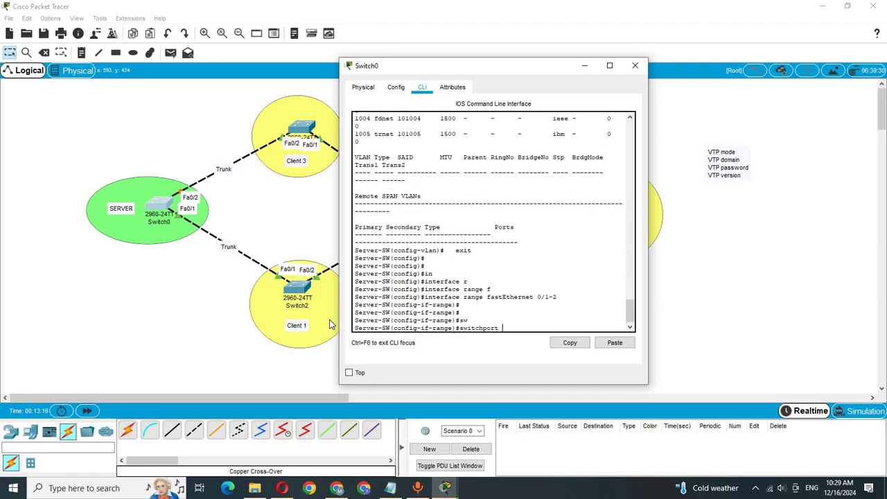
{"action": "type", "text": "m"}
{"action": "key", "text": "Tab"}
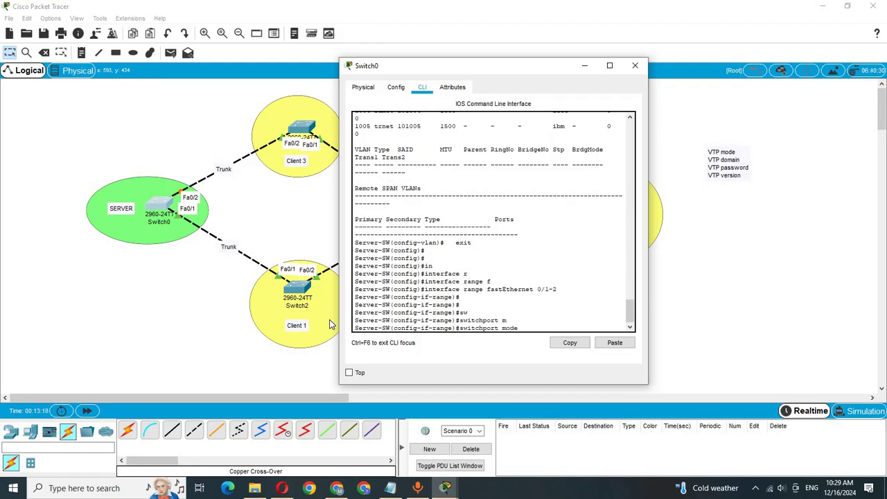
{"action": "type", "text": "t"}
{"action": "key", "text": "Tab"}
{"action": "key", "text": "Return"}
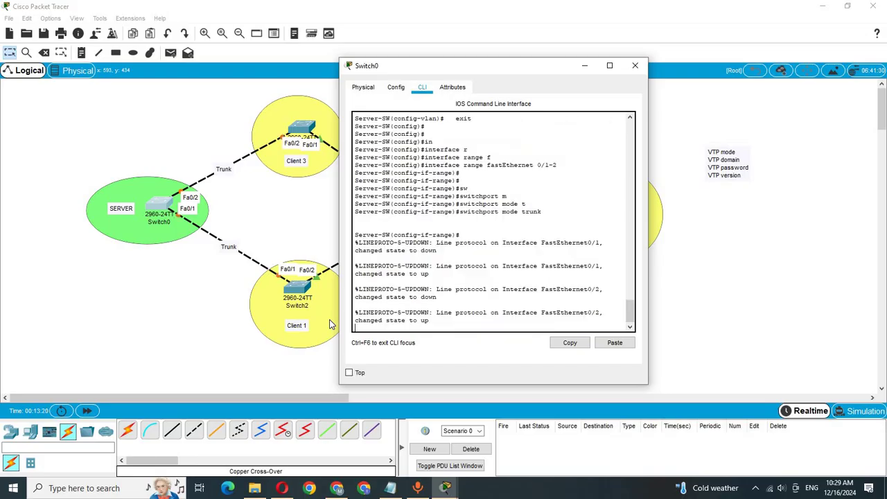
{"action": "type", "text": "do wr"}
{"action": "key", "text": "Return"}
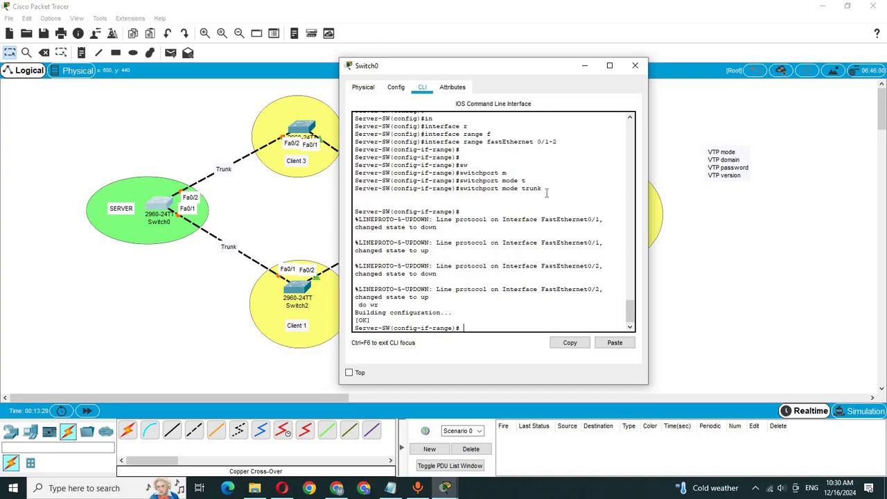
{"action": "left_click_drag", "start_coordinate": [546, 192], "coordinate": [337, 142]}
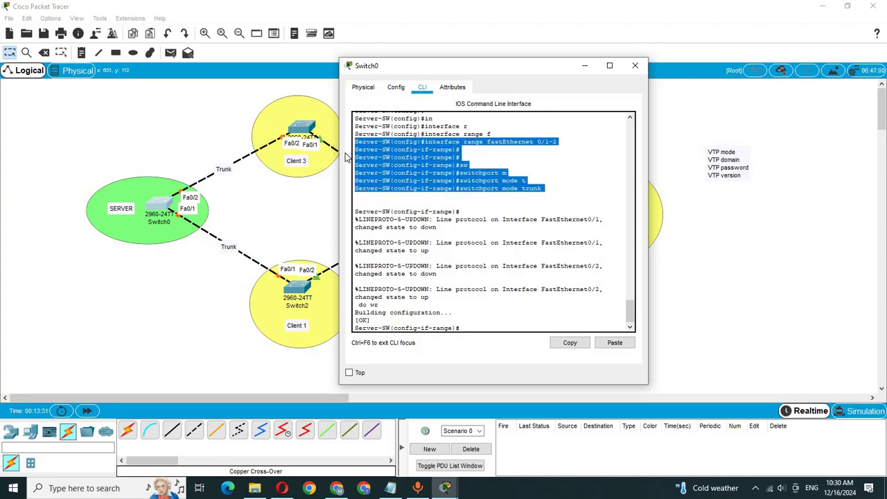
{"action": "key", "text": "ctrl+c"}
{"action": "key", "text": "Return"}
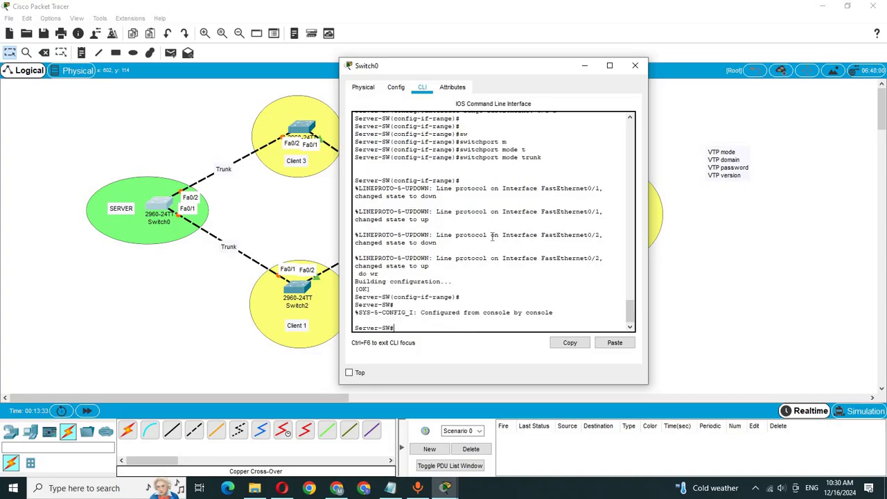
{"action": "scroll", "coordinate": [494, 237], "scroll_direction": "up", "scroll_amount": 2}
Add 'int range fa0/1-2' and 'switchport mode trunk' to the Notepad script and copy both lines
{"action": "left_click", "coordinate": [390, 488]}
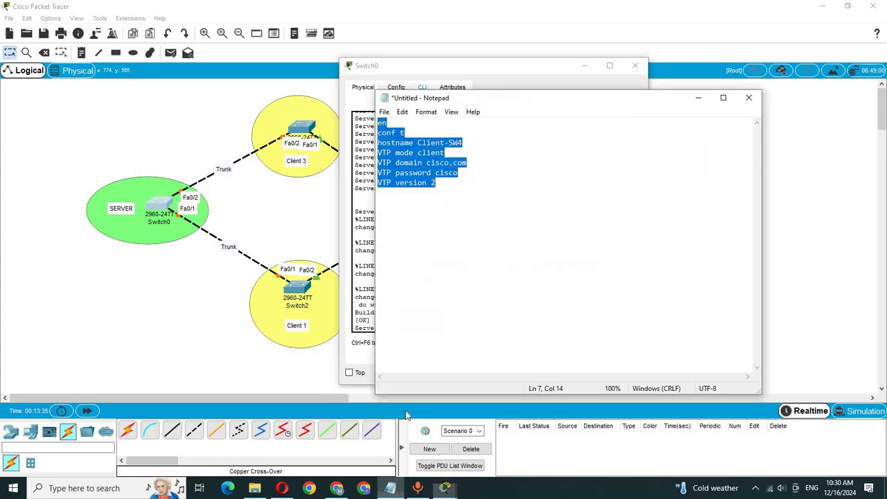
{"action": "left_click", "coordinate": [469, 173]}
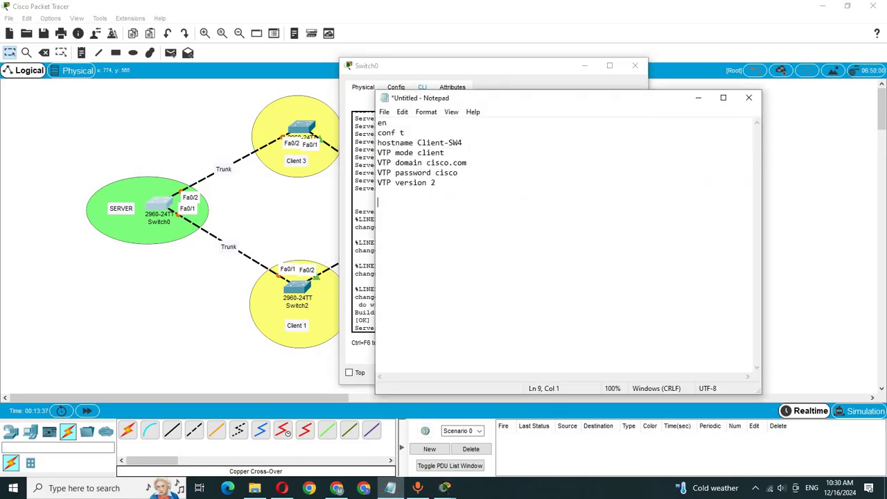
{"action": "key", "text": "Return"}
{"action": "key", "text": "Return"}
{"action": "type", "text": "int range fa0/1"}
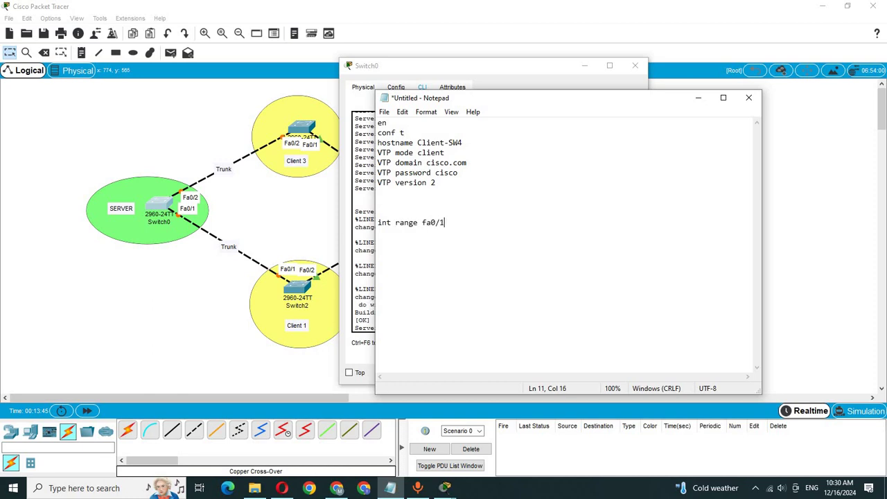
{"action": "type", "text": "-2"}
{"action": "key", "text": "Return"}
{"action": "type", "text": "switchport mode tru"}
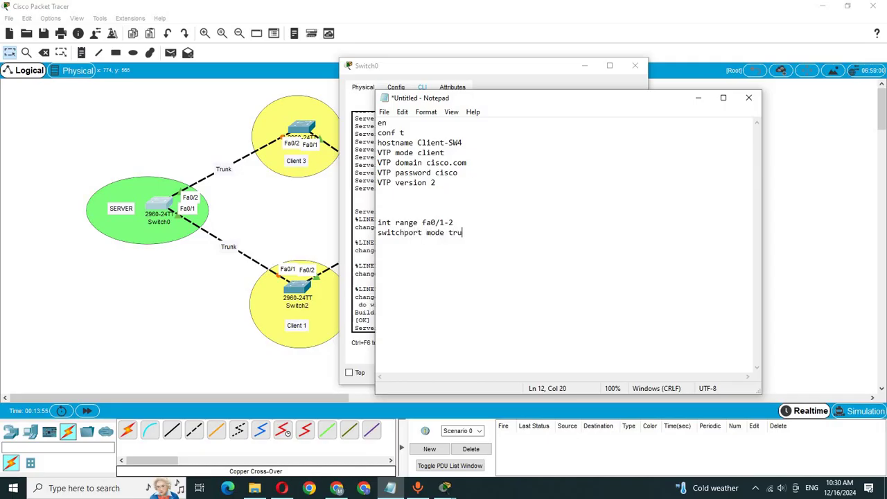
{"action": "type", "text": "nk"}
{"action": "key", "text": "shift+Up"}
{"action": "key", "text": "shift+Home"}
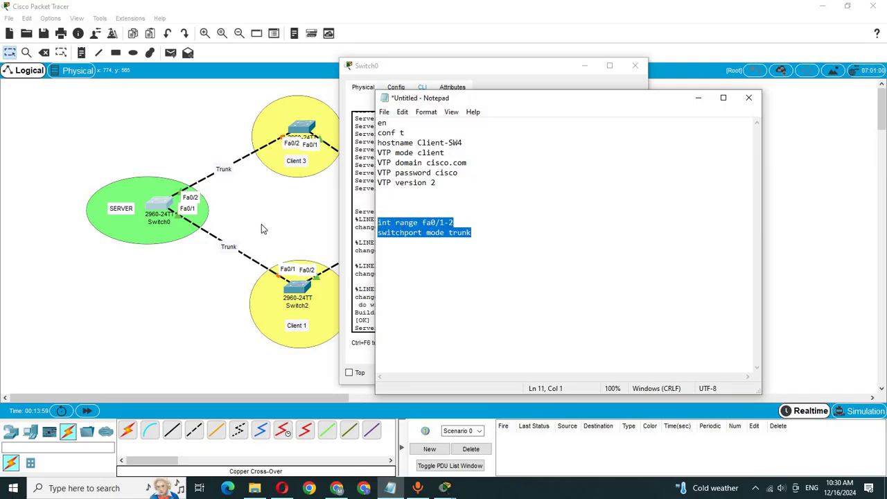
{"action": "left_click", "coordinate": [261, 223]}
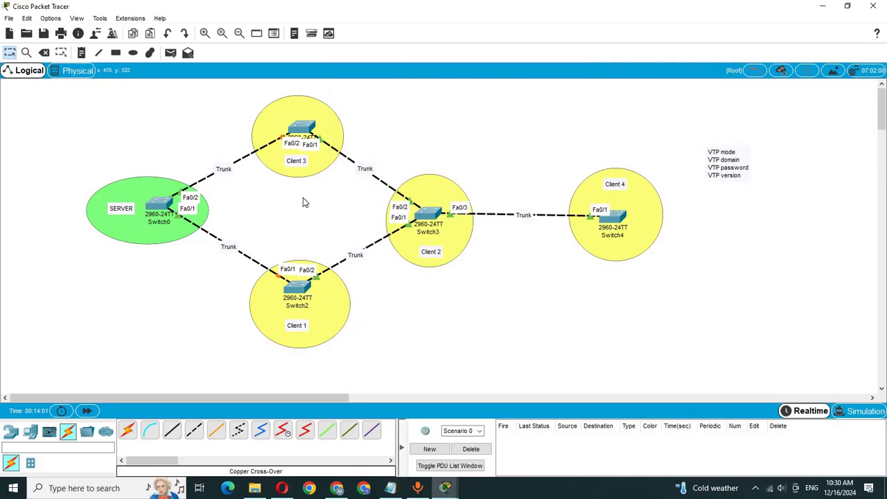
Paste the trunk commands into Switch3's CLI and save with do wr
{"action": "left_click", "coordinate": [428, 214]}
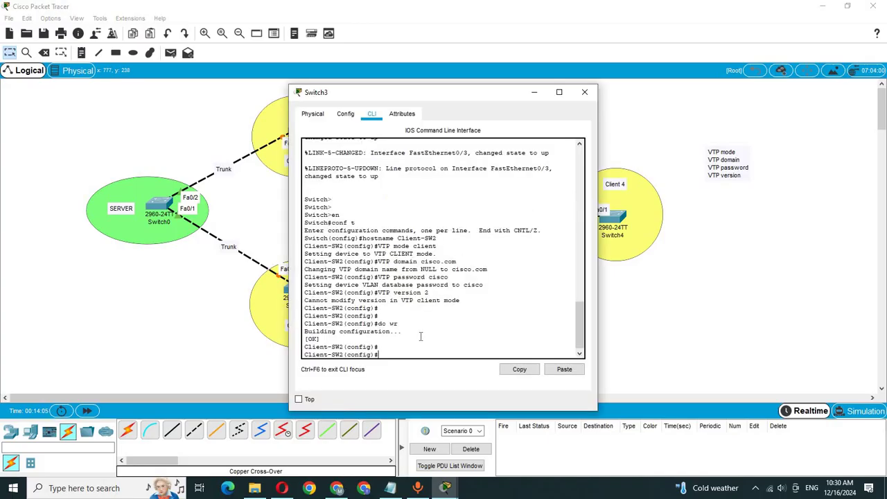
{"action": "left_click", "coordinate": [557, 374]}
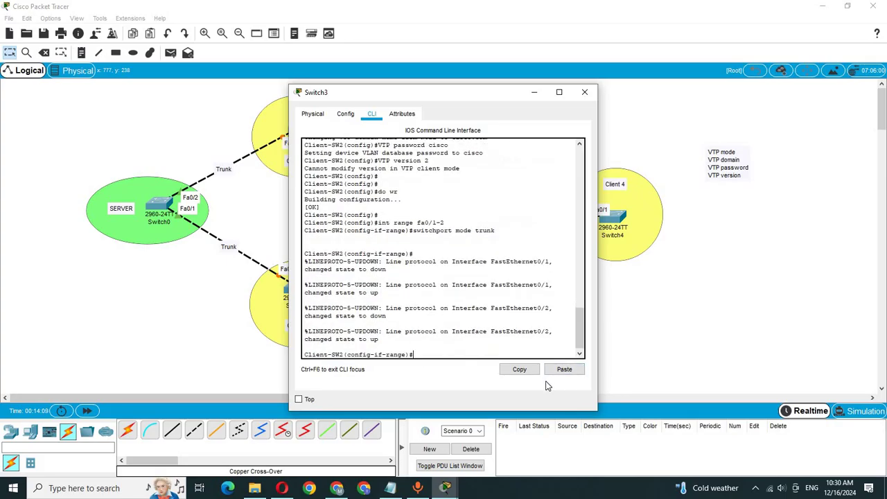
{"action": "key", "text": "Return"}
{"action": "type", "text": "do "}
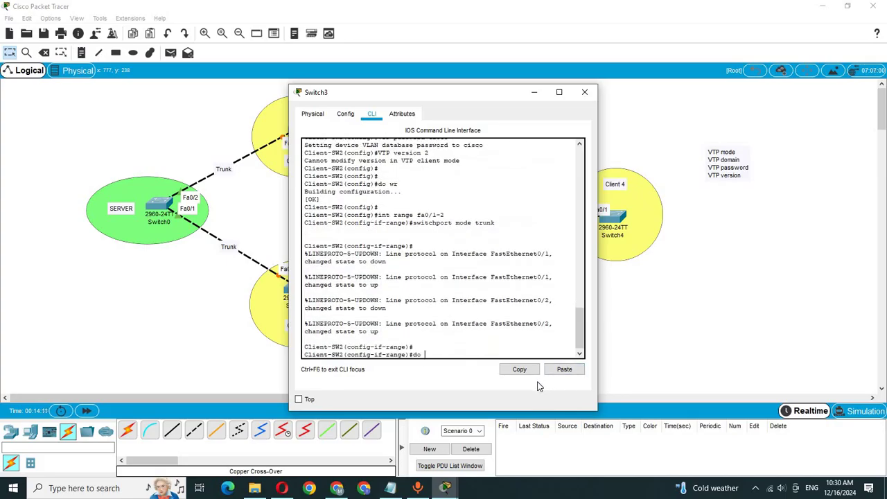
{"action": "type", "text": "wr"}
{"action": "key", "text": "Return"}
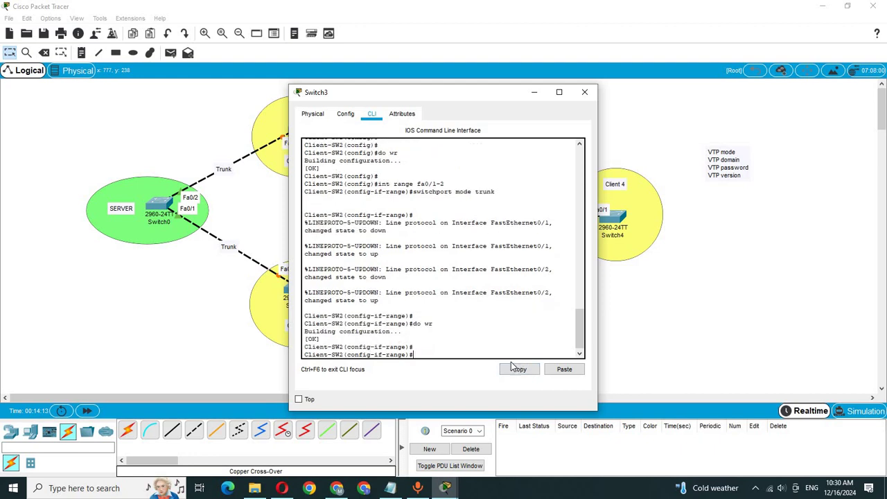
{"action": "key", "text": "Return"}
{"action": "left_click", "coordinate": [225, 197]}
Paste the trunk commands into Switch1's CLI and save with do wr
{"action": "left_click", "coordinate": [302, 131]}
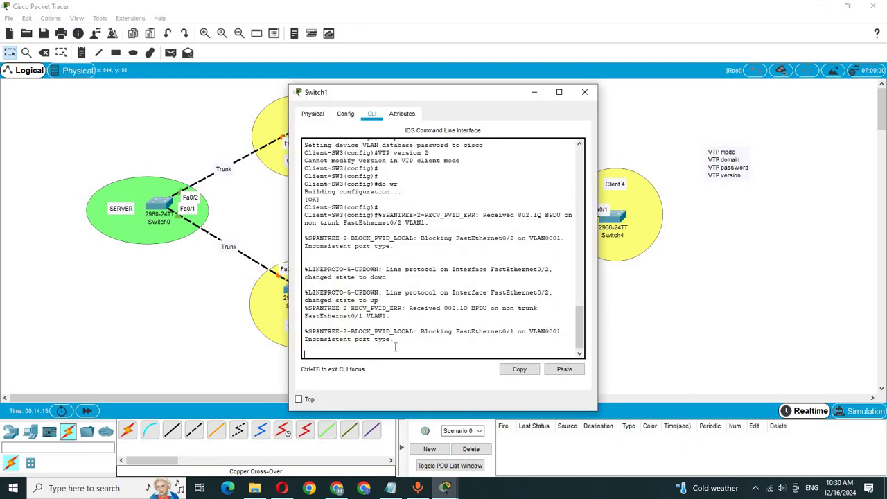
{"action": "key", "text": "Return"}
{"action": "key", "text": "Return"}
{"action": "key", "text": "Return"}
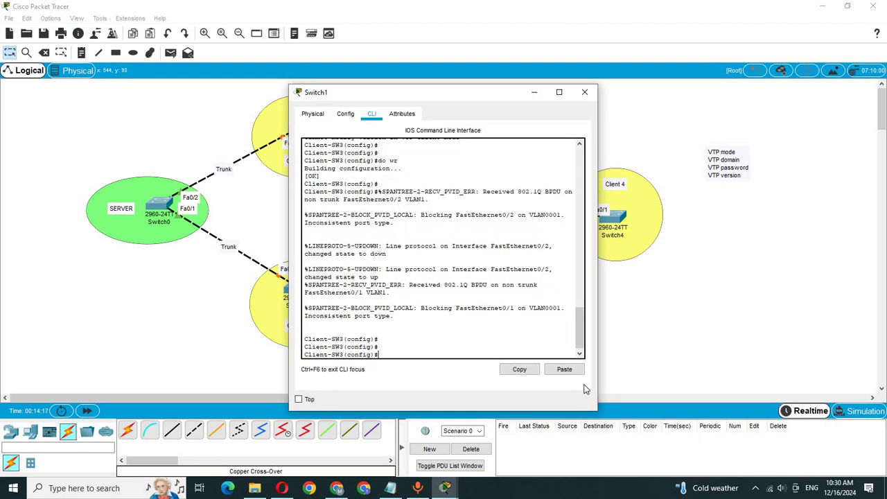
{"action": "left_click", "coordinate": [564, 369]}
{"action": "key", "text": "Return"}
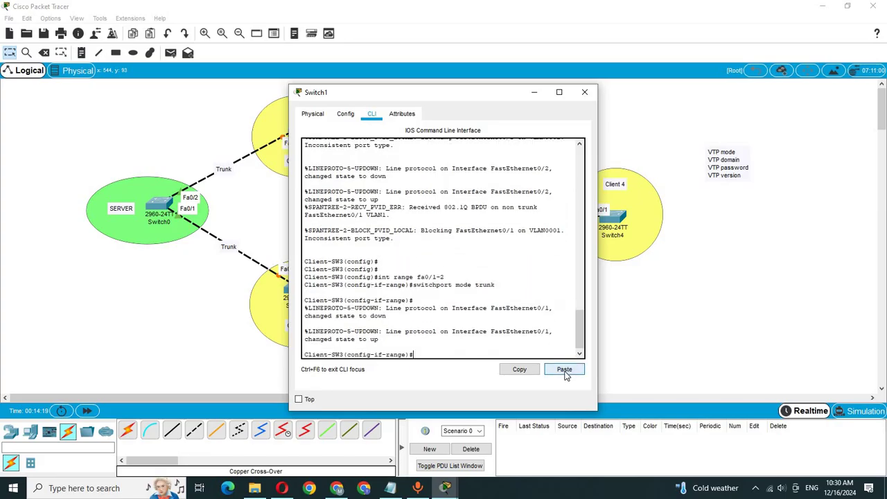
{"action": "key", "text": "Return"}
{"action": "type", "text": "do wr"}
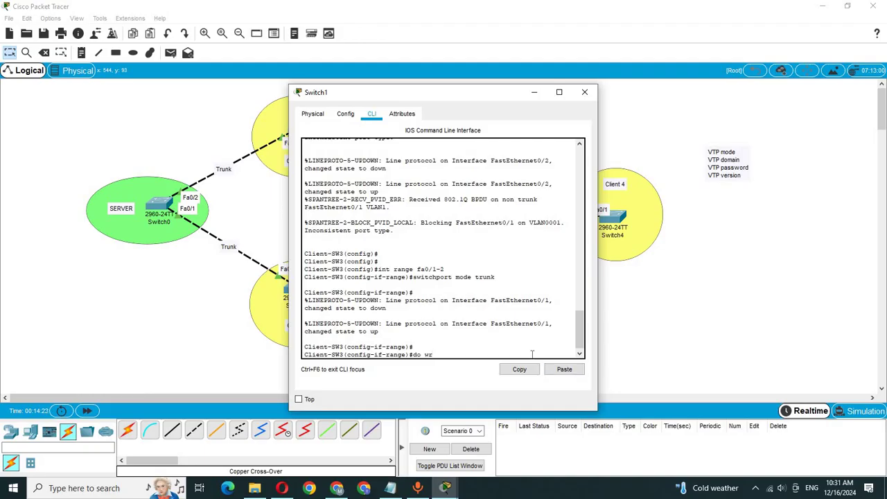
{"action": "key", "text": "Return"}
{"action": "left_click", "coordinate": [632, 302]}
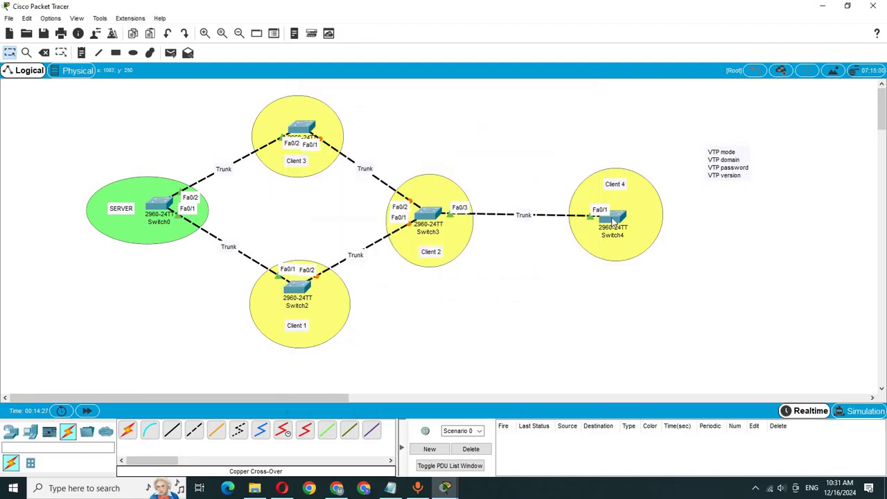
In Switch3's CLI, exit the range and enter interface fastEthernet 0/3
{"action": "left_click", "coordinate": [427, 216]}
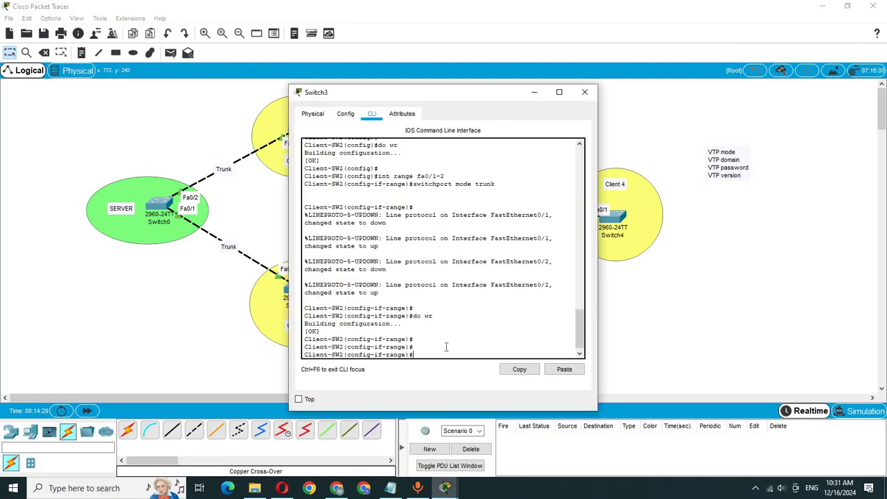
{"action": "type", "text": "exit"}
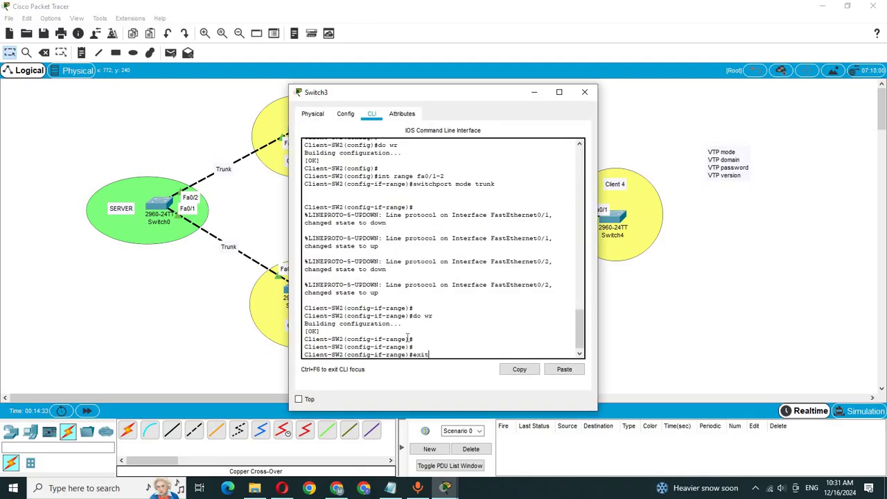
{"action": "key", "text": "Return"}
{"action": "key", "text": "Return"}
{"action": "key", "text": "Return"}
{"action": "type", "text": "ient-SW2(config)#i"}
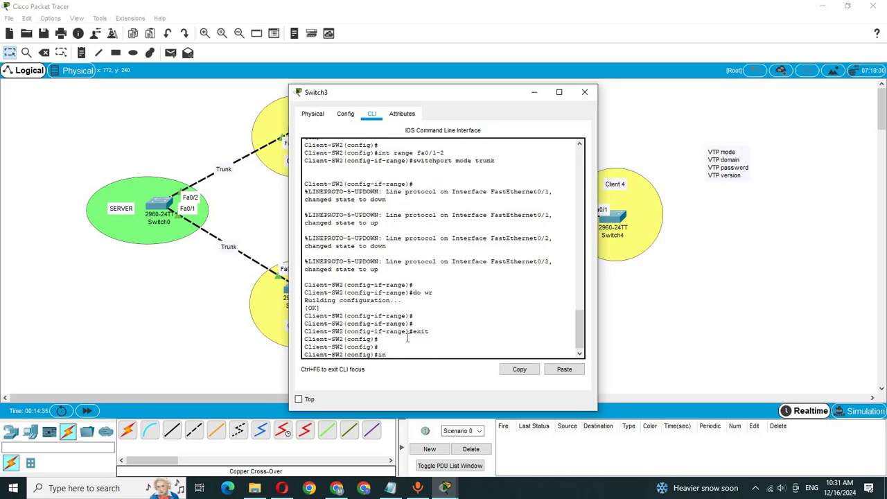
{"action": "type", "text": "n"}
{"action": "key", "text": "Tab"}
{"action": "type", "text": "f"}
{"action": "key", "text": "Tab"}
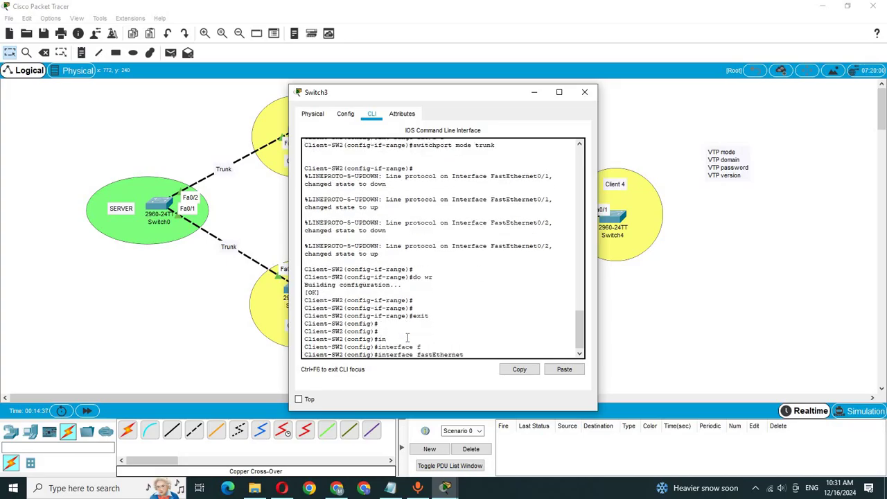
{"action": "type", "text": "0/3"}
{"action": "key", "text": "Return"}
Set Fa0/3 to switchport mode trunk and save with do wr
{"action": "type", "text": "sw"}
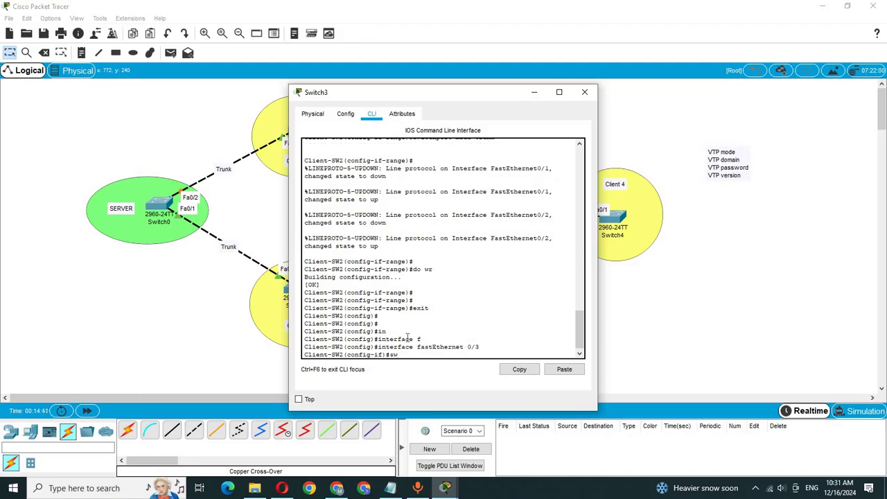
{"action": "key", "text": "Tab"}
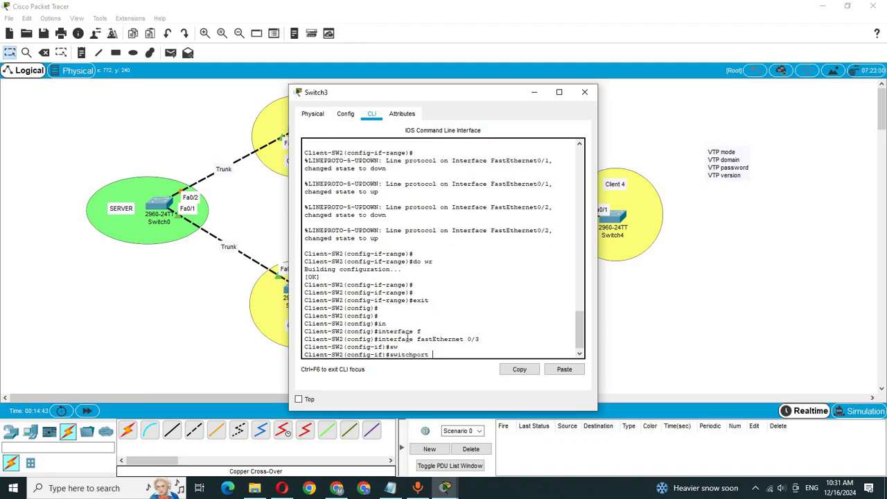
{"action": "type", "text": "m"}
{"action": "key", "text": "Tab"}
{"action": "type", "text": "tr"}
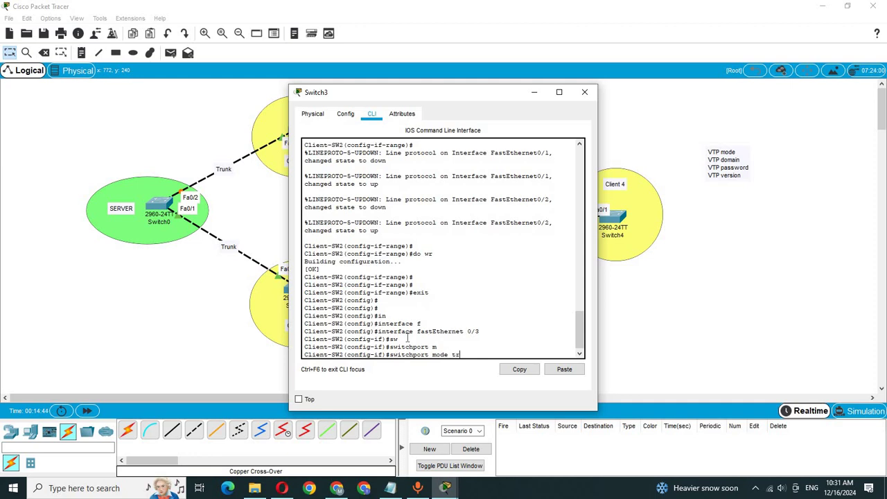
{"action": "key", "text": "Tab"}
{"action": "key", "text": "Return"}
{"action": "key", "text": "Return"}
{"action": "key", "text": "Return"}
{"action": "key", "text": "Return"}
{"action": "type", "text": "d"}
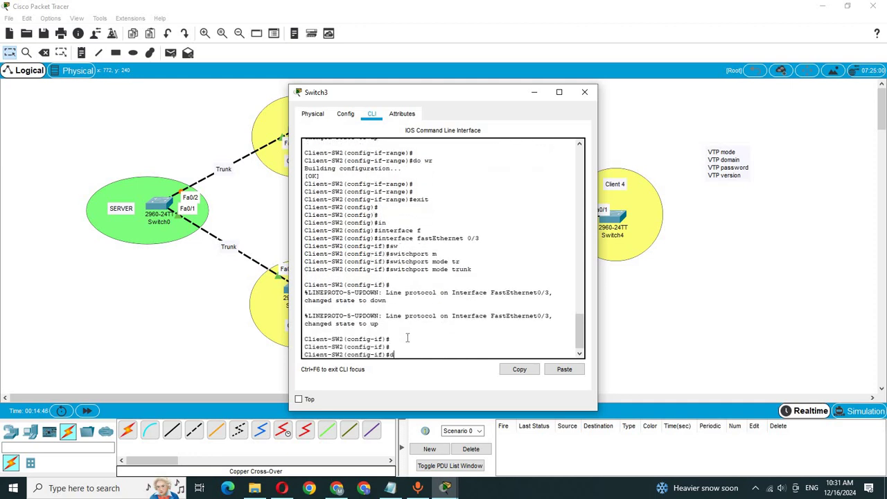
{"action": "type", "text": "o e"}
{"action": "key", "text": "BackSpace"}
{"action": "type", "text": "wr"}
{"action": "key", "text": "Return"}
{"action": "left_click", "coordinate": [688, 266]}
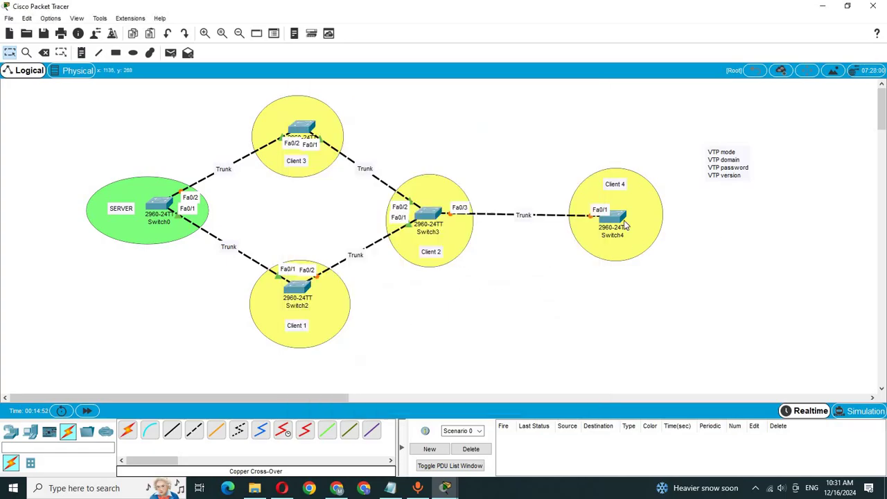
In Switch4's CLI, enter interface fastEthernet 0/1
{"action": "left_click", "coordinate": [610, 244]}
{"action": "key", "text": "Return"}
{"action": "key", "text": "Return"}
{"action": "key", "text": "Return"}
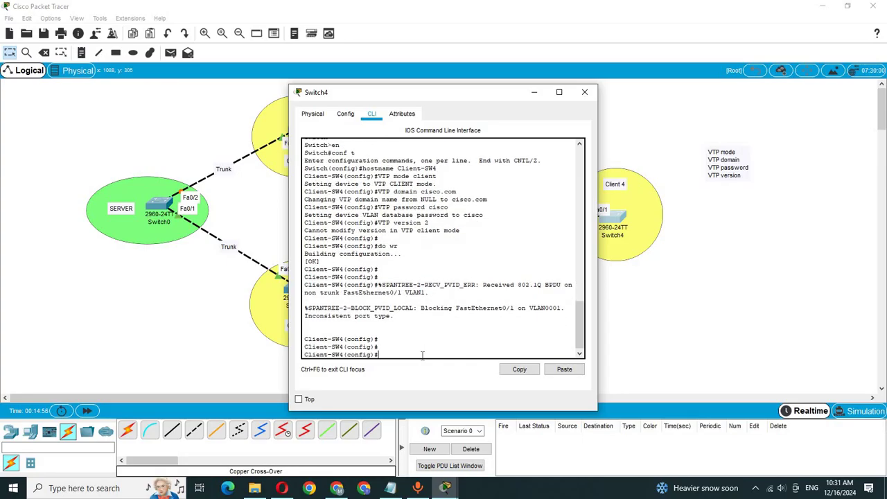
{"action": "type", "text": "int"}
{"action": "key", "text": "Tab"}
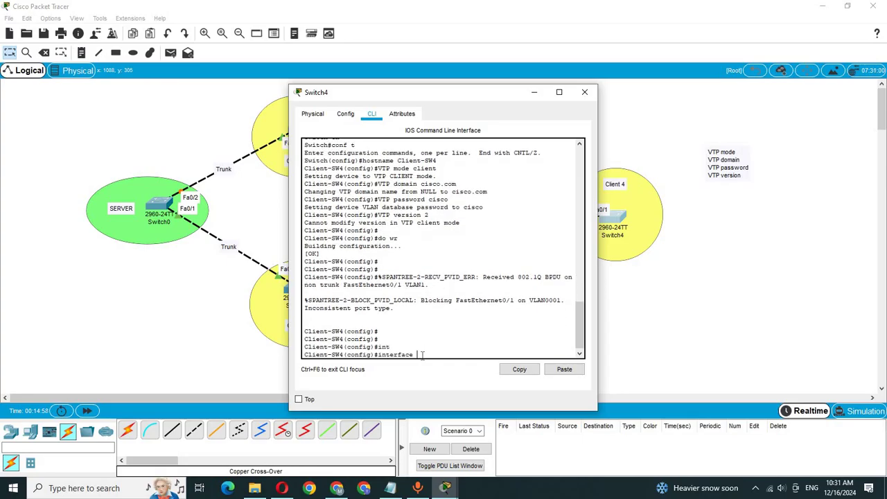
{"action": "key", "text": "Tab"}
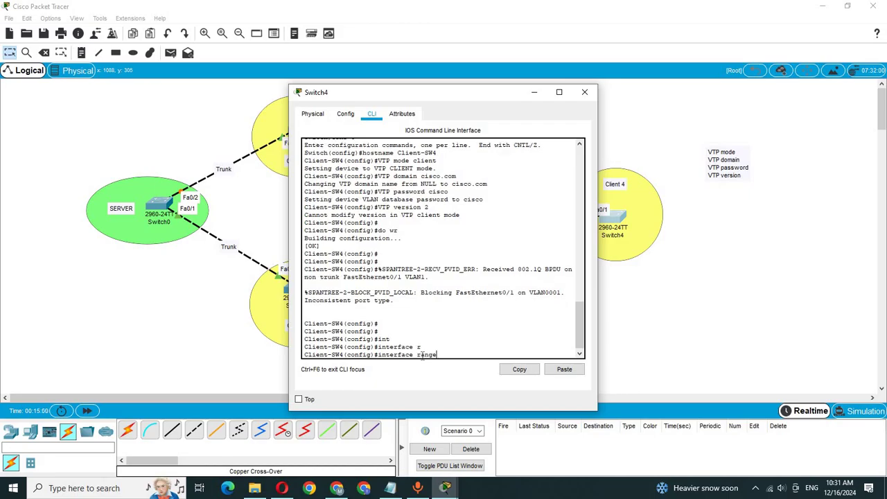
{"action": "type", "text": "f"}
{"action": "key", "text": "Tab"}
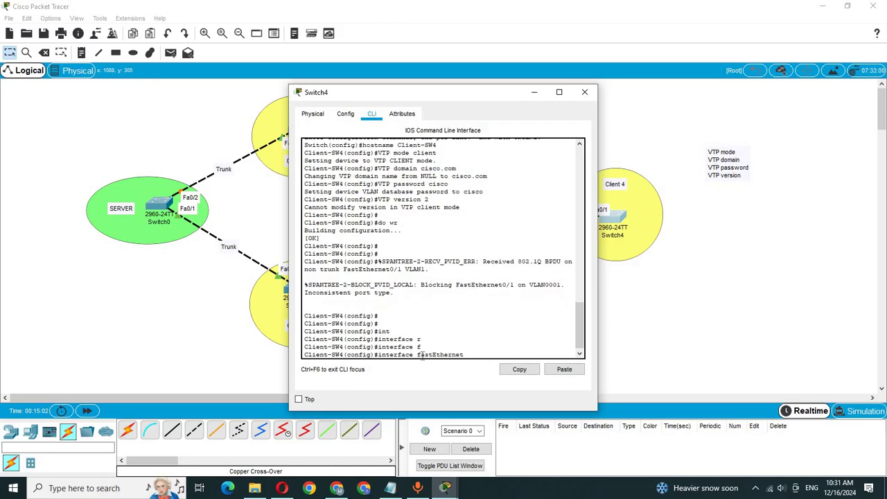
{"action": "type", "text": "0/1"}
{"action": "key", "text": "Return"}
{"action": "key", "text": "Return"}
{"action": "key", "text": "Return"}
Set Fa0/1 to switchport mode trunk and save with do wr
{"action": "type", "text": "sw"}
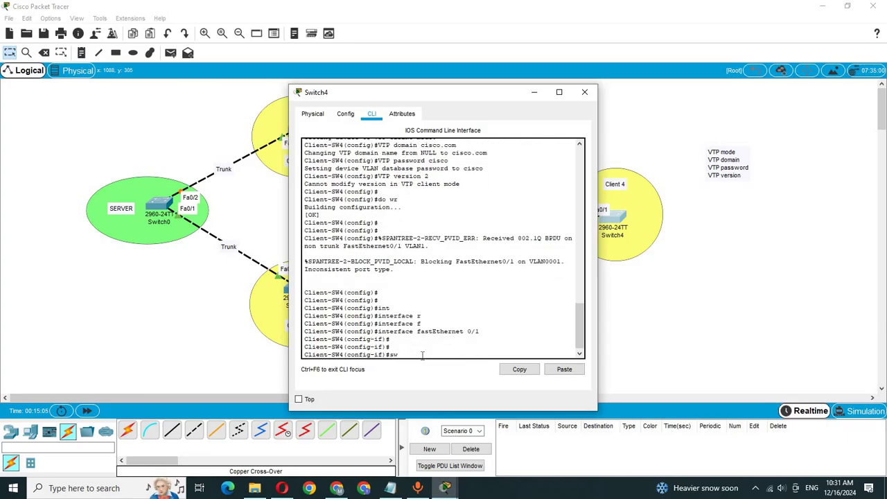
{"action": "key", "text": "Tab"}
{"action": "type", "text": "m"}
{"action": "key", "text": "Tab"}
{"action": "type", "text": "tr"}
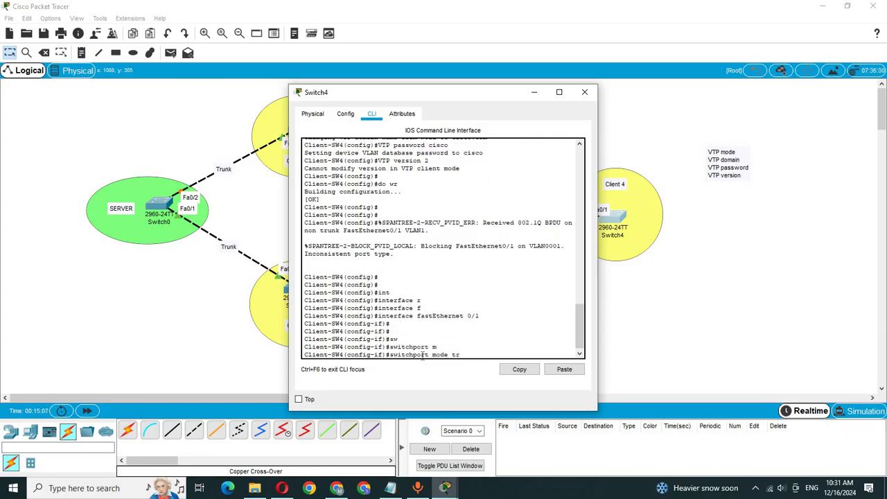
{"action": "key", "text": "Tab"}
{"action": "key", "text": "Return"}
{"action": "key", "text": "Return"}
{"action": "key", "text": "Return"}
{"action": "key", "text": "Return"}
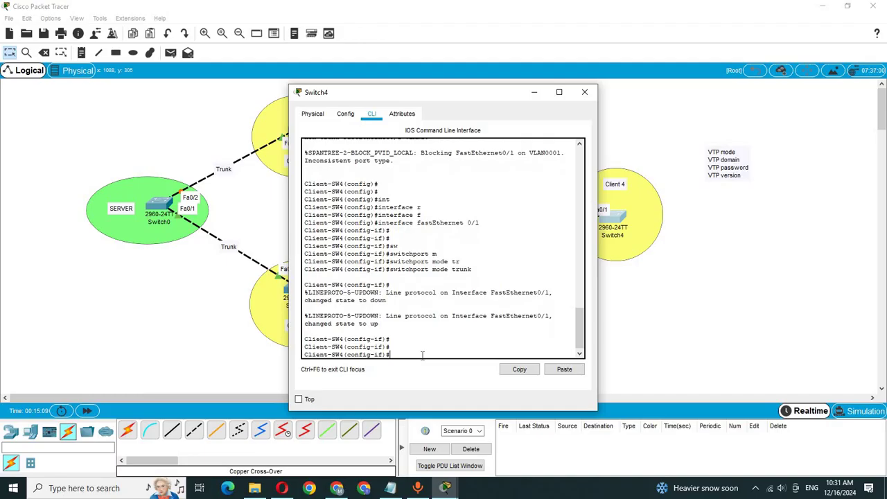
{"action": "type", "text": "do wr"}
{"action": "key", "text": "Return"}
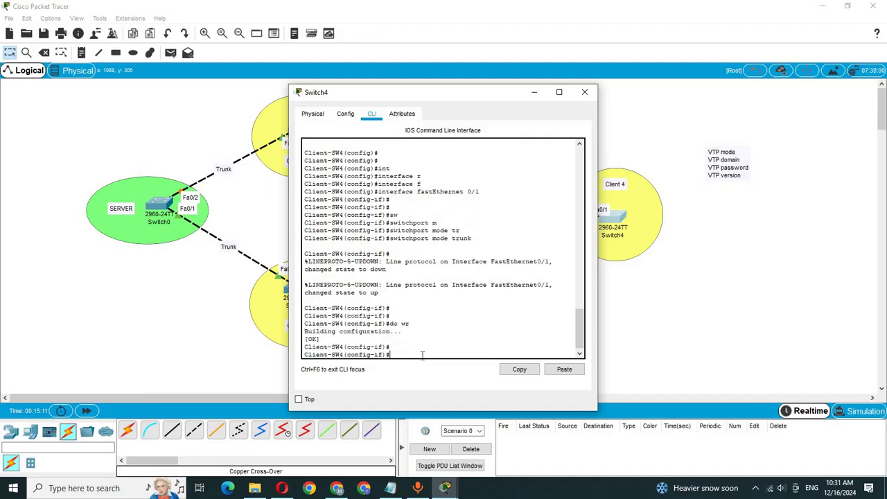
{"action": "key", "text": "Return"}
{"action": "key", "text": "Return"}
{"action": "type", "text": "do sh"}
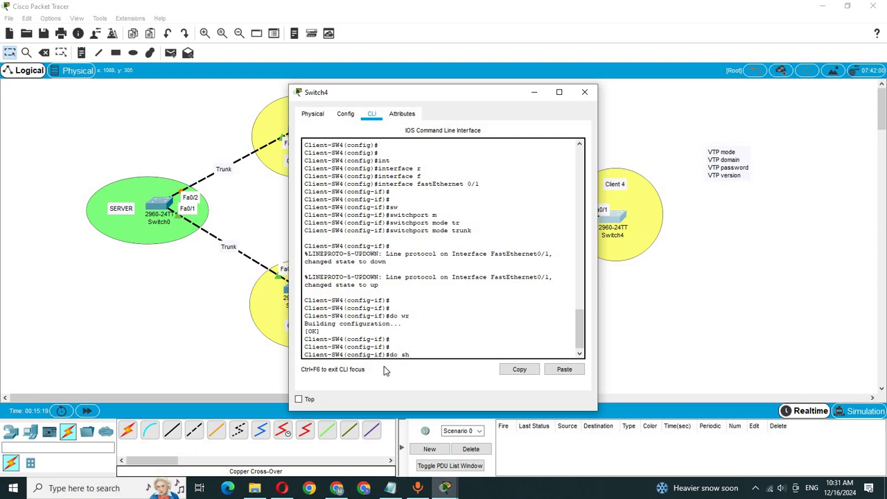
{"action": "type", "text": " vlan"}
Run do show vlan on Switch4 and highlight the VLAN 10 IT, 20 HR and 30 FIN entries
{"action": "key", "text": "Return"}
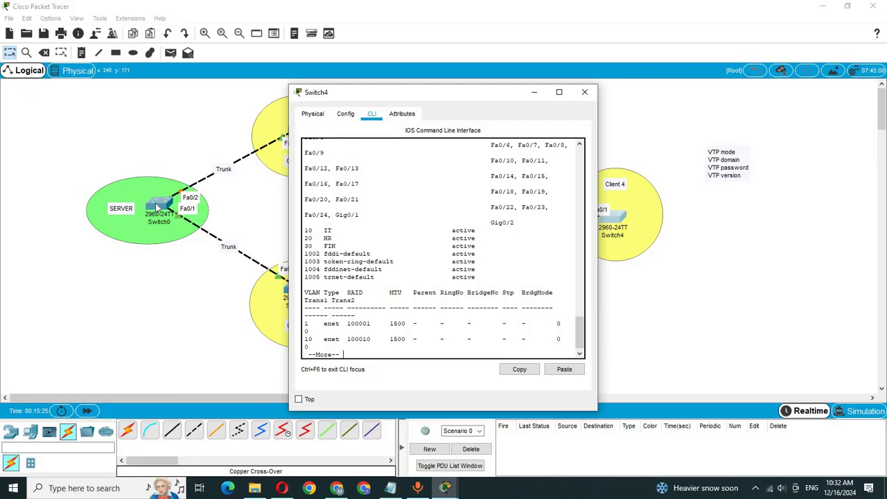
{"action": "left_click", "coordinate": [166, 153]}
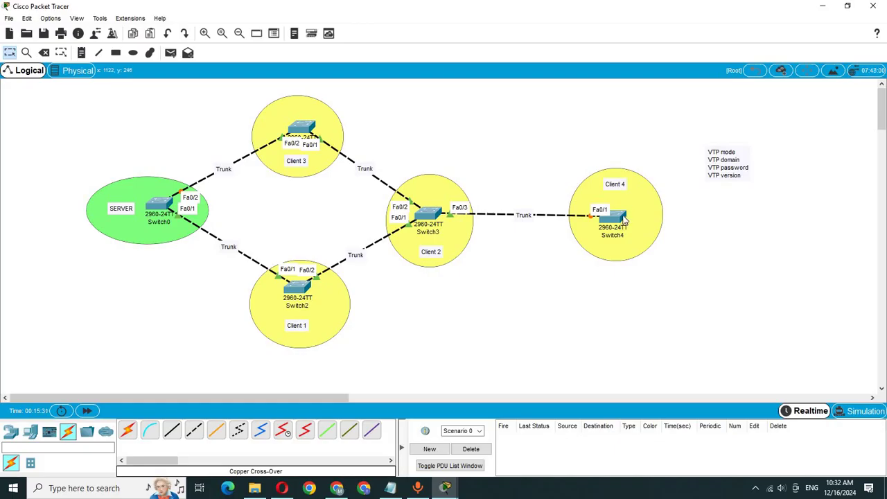
{"action": "left_click", "coordinate": [619, 219]}
{"action": "left_click_drag", "start_coordinate": [327, 229], "coordinate": [360, 261]}
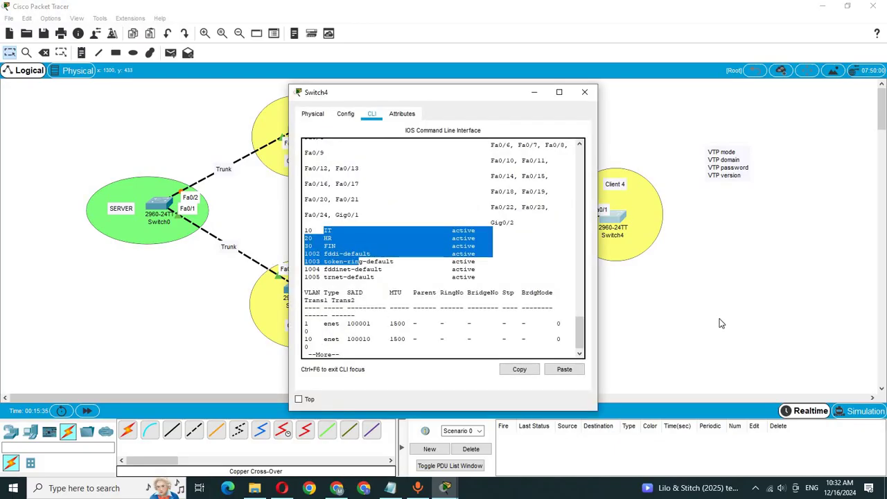
{"action": "left_click", "coordinate": [720, 323]}
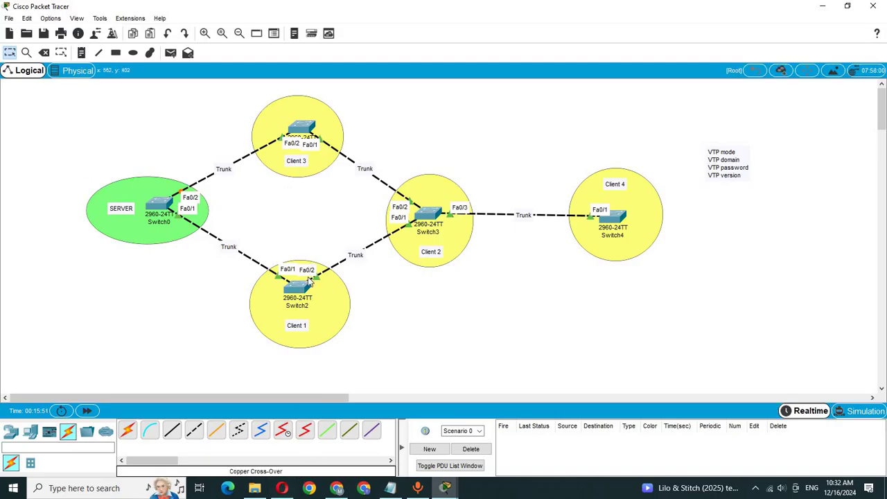
{"action": "left_click", "coordinate": [337, 488]}
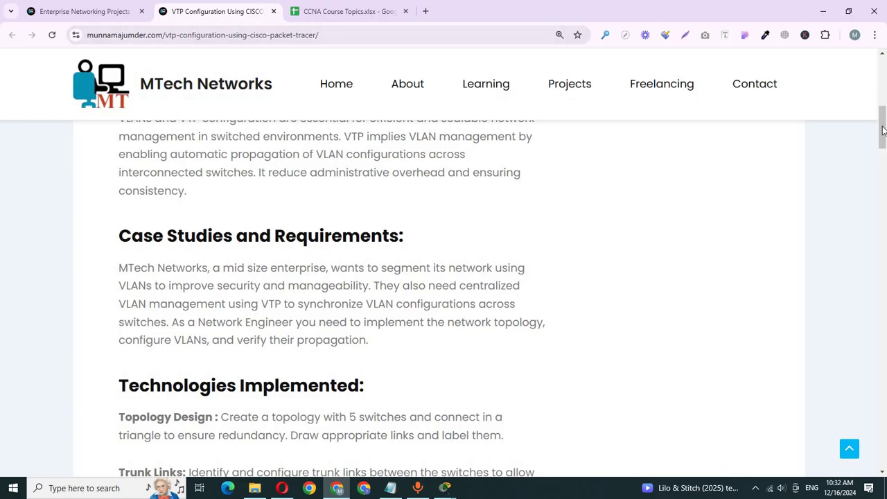
Open the Enterprise Networking Projects page, with Contact Us opened in a new tab
{"action": "left_click", "coordinate": [583, 88]}
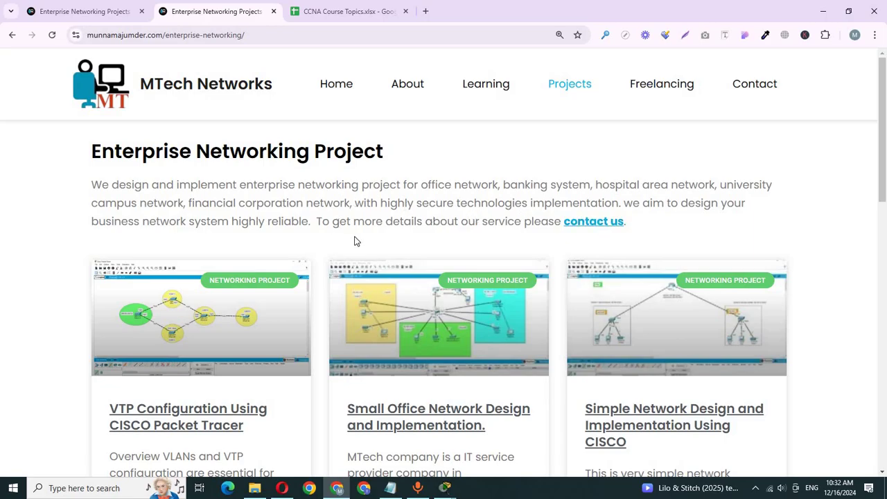
{"action": "left_click", "coordinate": [598, 222]}
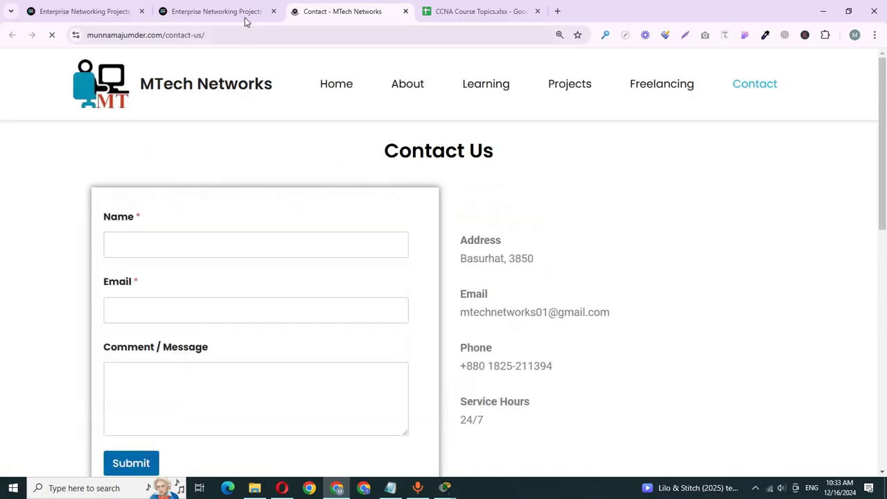
{"action": "scroll", "coordinate": [444, 277], "scroll_direction": "down", "scroll_amount": 1}
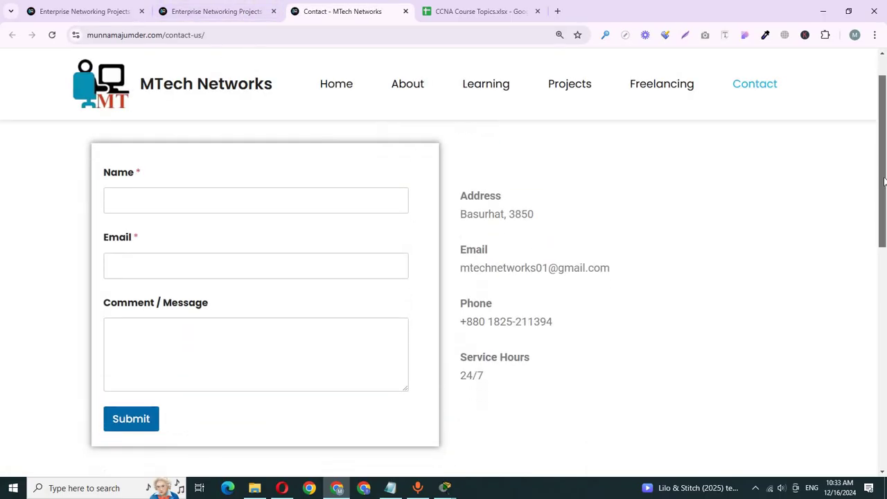
{"action": "scroll", "coordinate": [443, 277], "scroll_direction": "up", "scroll_amount": 1}
{"action": "left_click", "coordinate": [222, 13]}
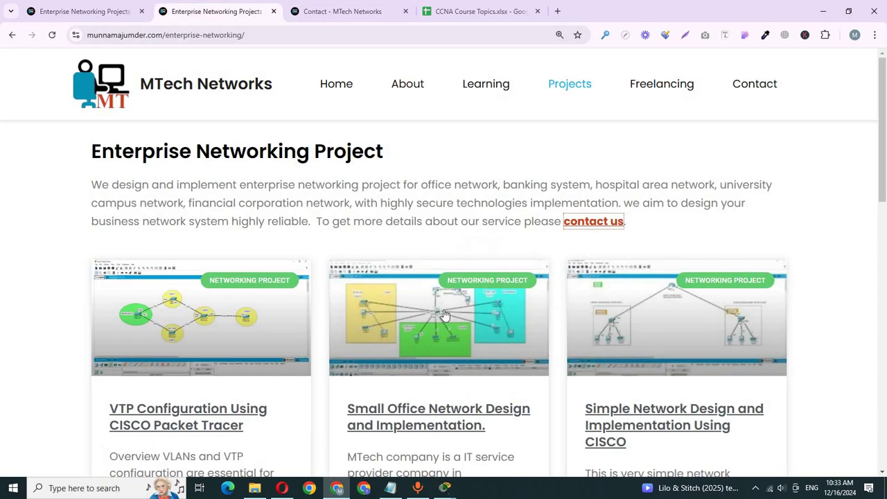